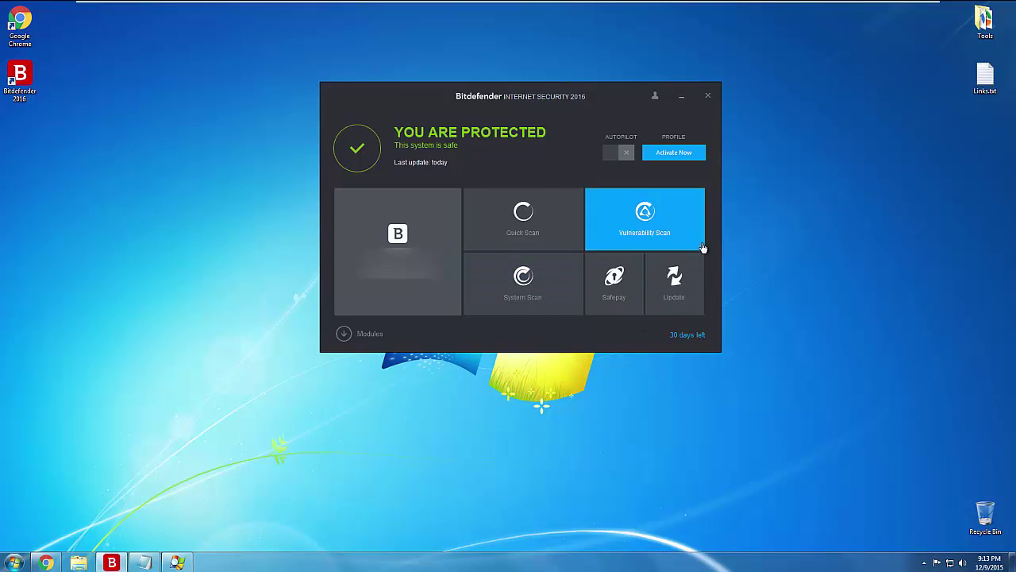
- Open the Bitdefender modules overview and examine the Ransomware Protection settings
drag(494, 96, 497, 104)
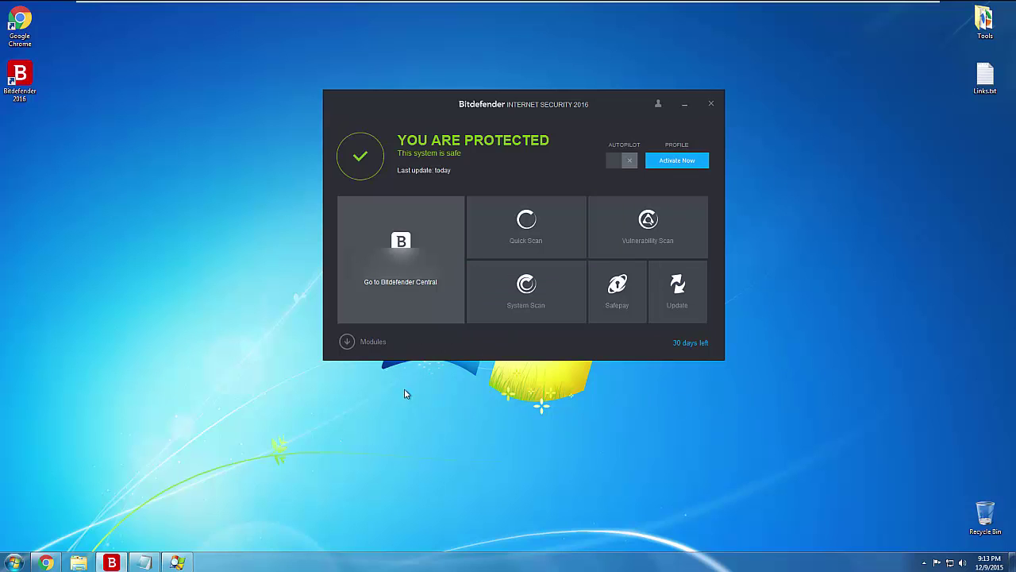
click(346, 343)
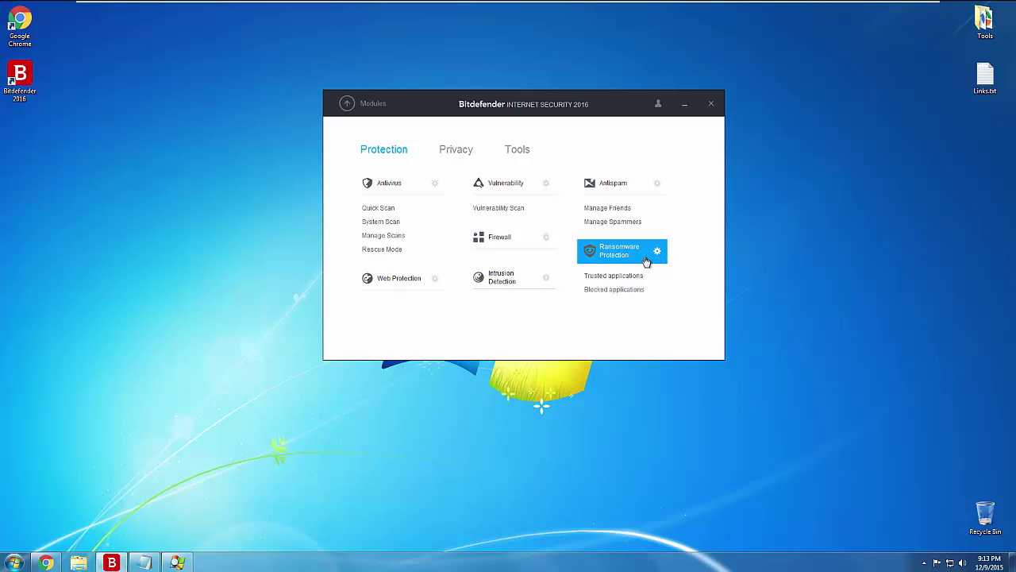
click(656, 253)
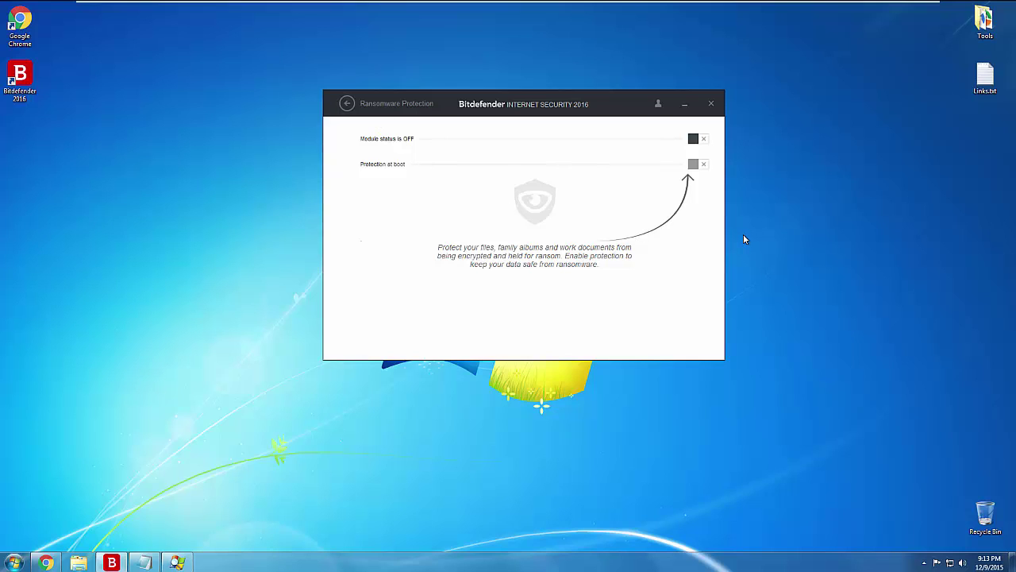
click(346, 105)
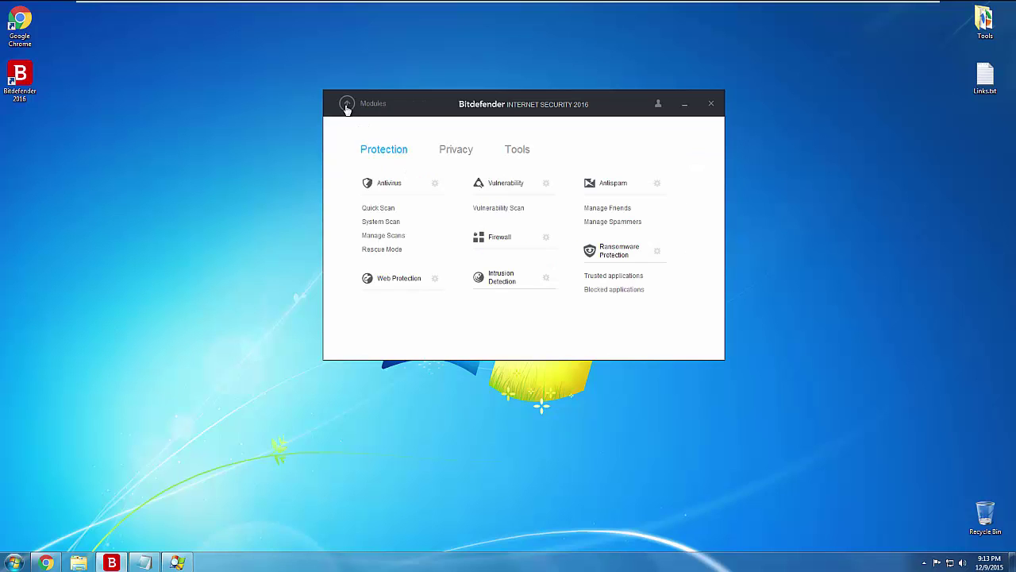
- Review the Privacy and Tools modules and return to the Bitdefender main screen
click(452, 152)
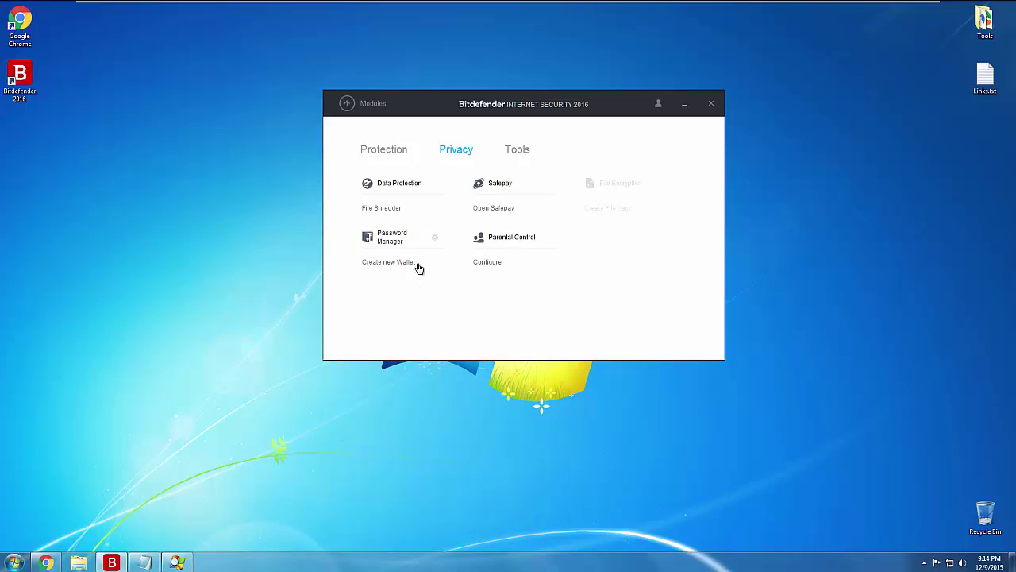
click(518, 151)
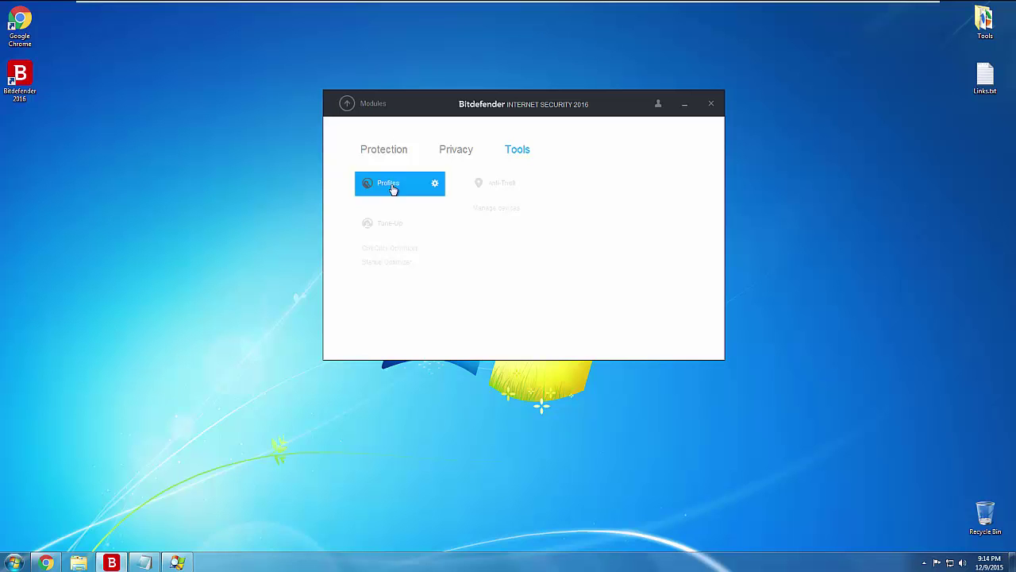
click(392, 150)
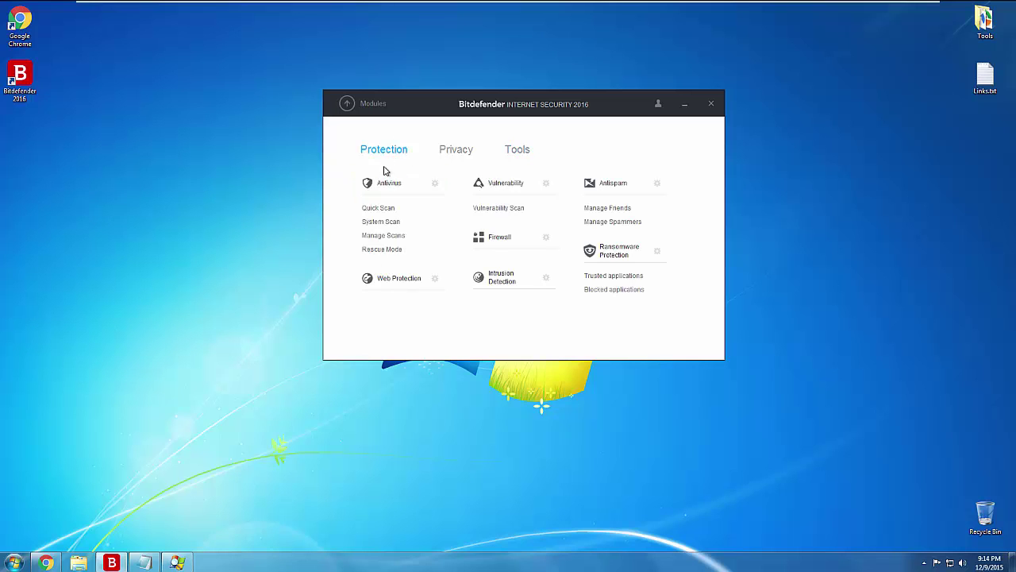
click(347, 104)
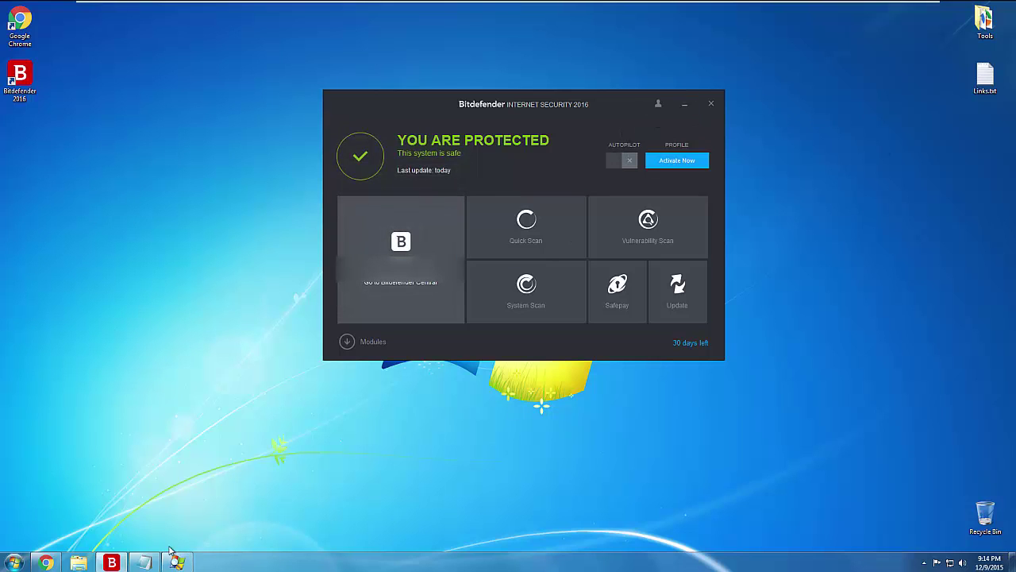
- Bring up the Links.txt list, move it to the desktop's upper right area and minimize the Bitdefender window
click(143, 561)
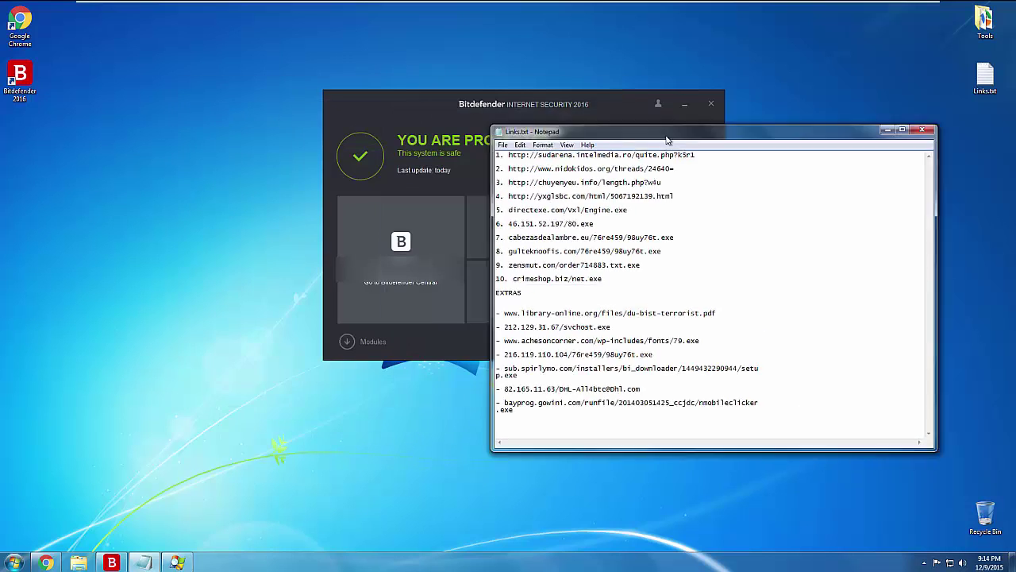
drag(355, 93, 723, 37)
click(524, 107)
click(682, 105)
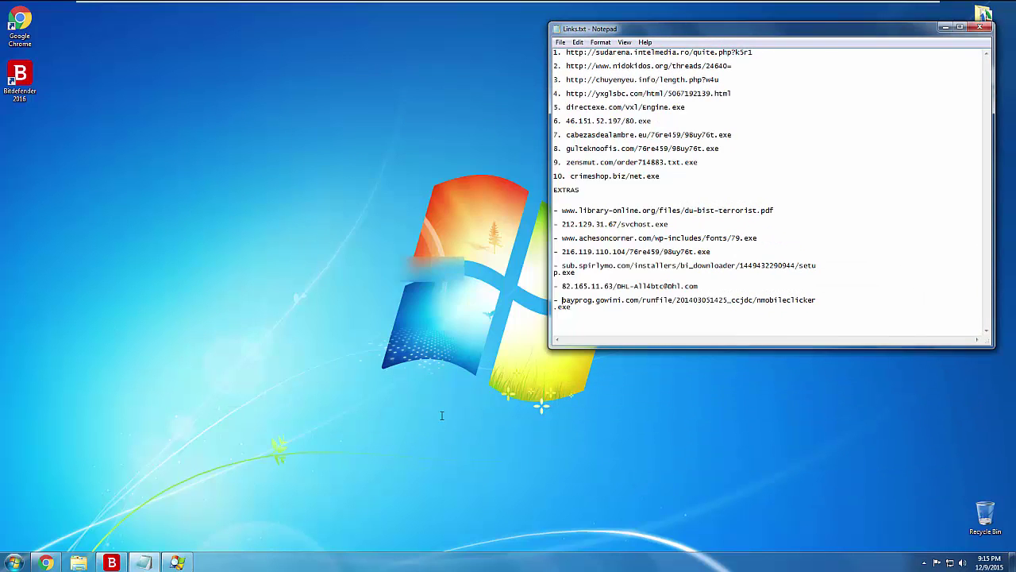
- Switch to Process Explorer and place its window below the top of the Links.txt list
mouse_move(177, 562)
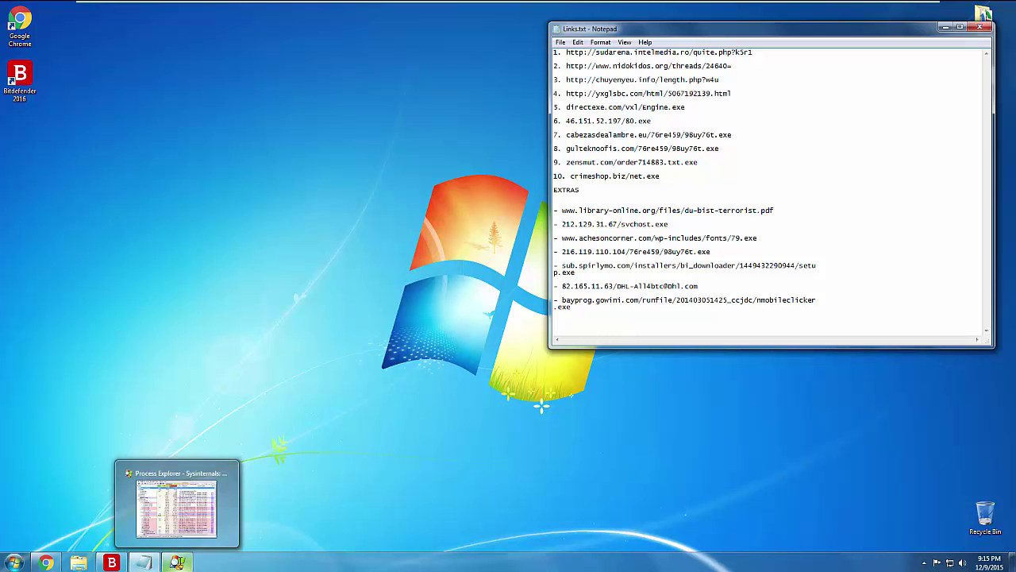
mouse_move(121, 562)
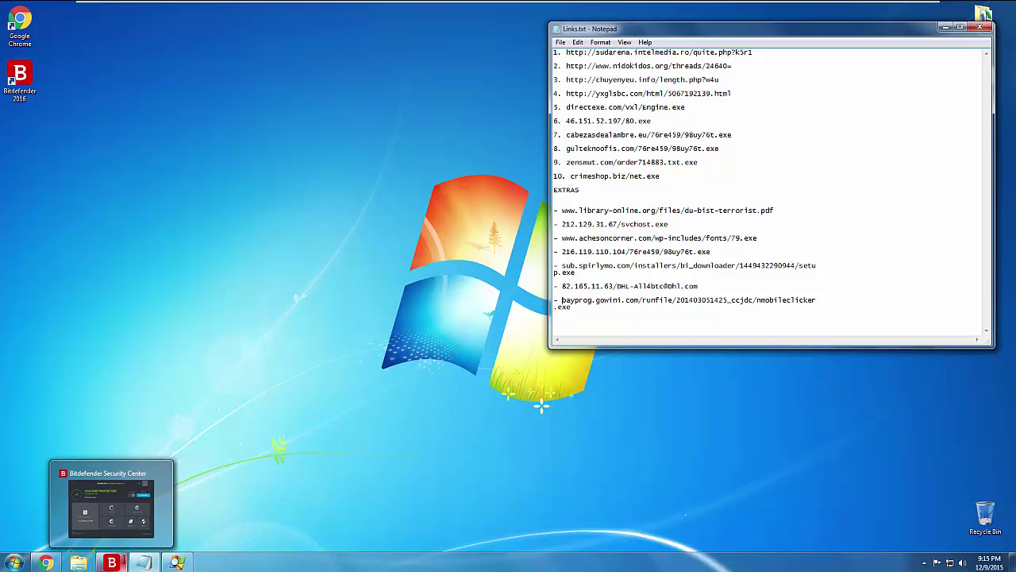
click(177, 563)
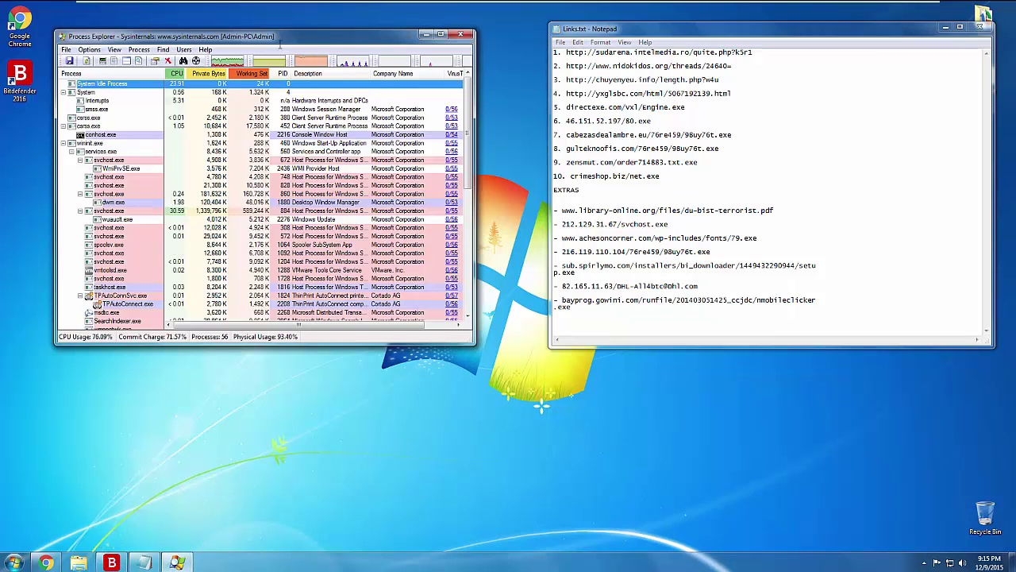
drag(274, 36, 774, 242)
- Switch to Chrome and dock it to the left half of the desktop, beside the Links.txt list
click(45, 562)
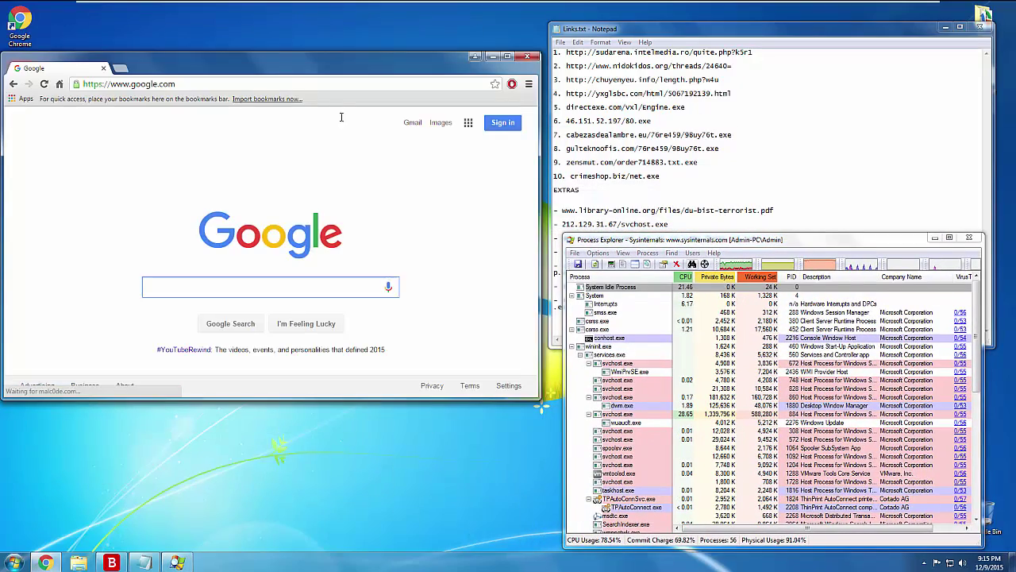
key(super+Left)
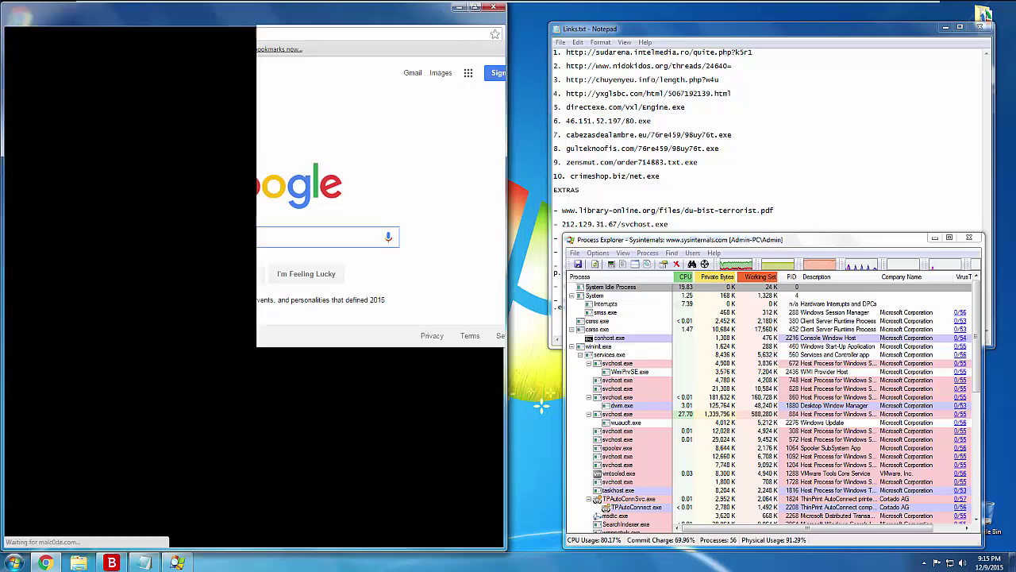
click(715, 29)
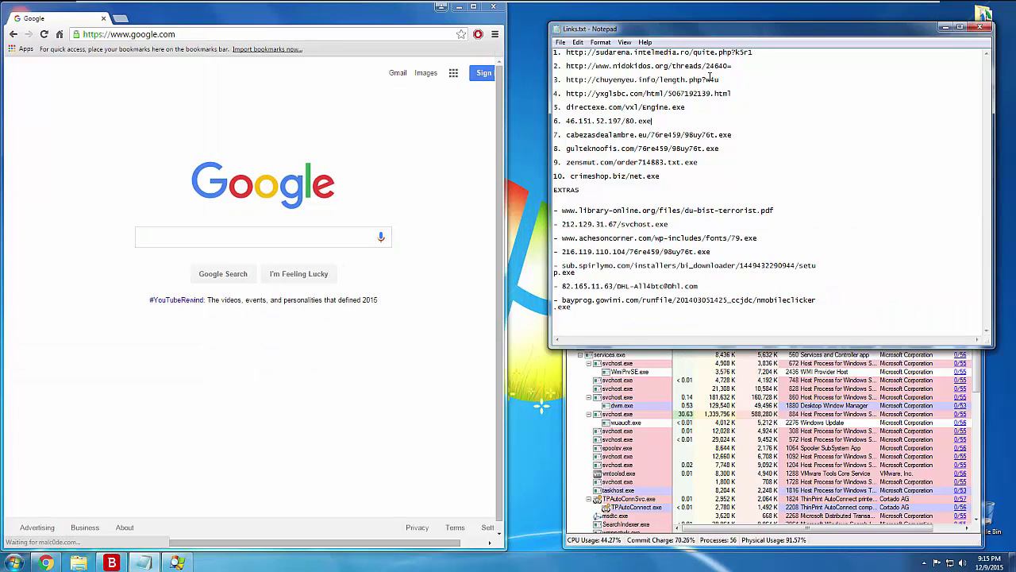
- Bring Process Explorer to the front and check its VirusTotal.com scanning option
click(811, 403)
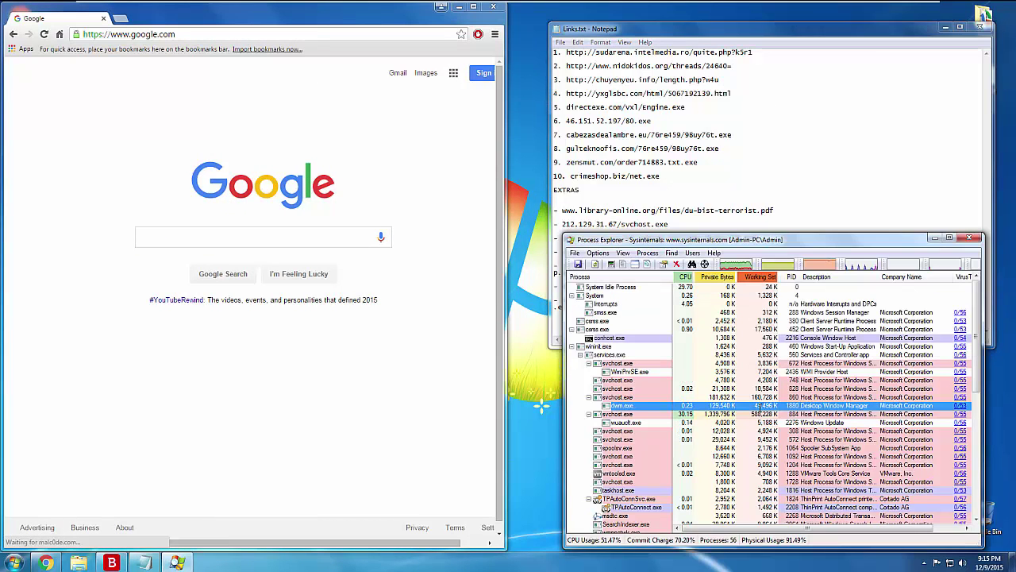
click(597, 253)
mouse_move(640, 293)
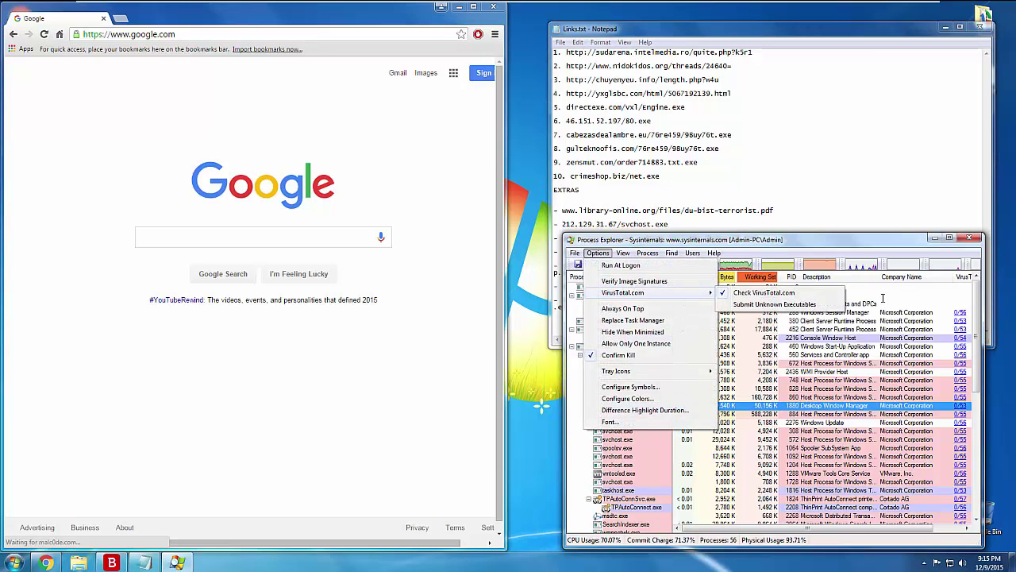
click(762, 293)
- Examine the running processes and their memory use, including the Bitdefender Update Service and Bitdefender Security Service
scroll(837, 431, down, 6)
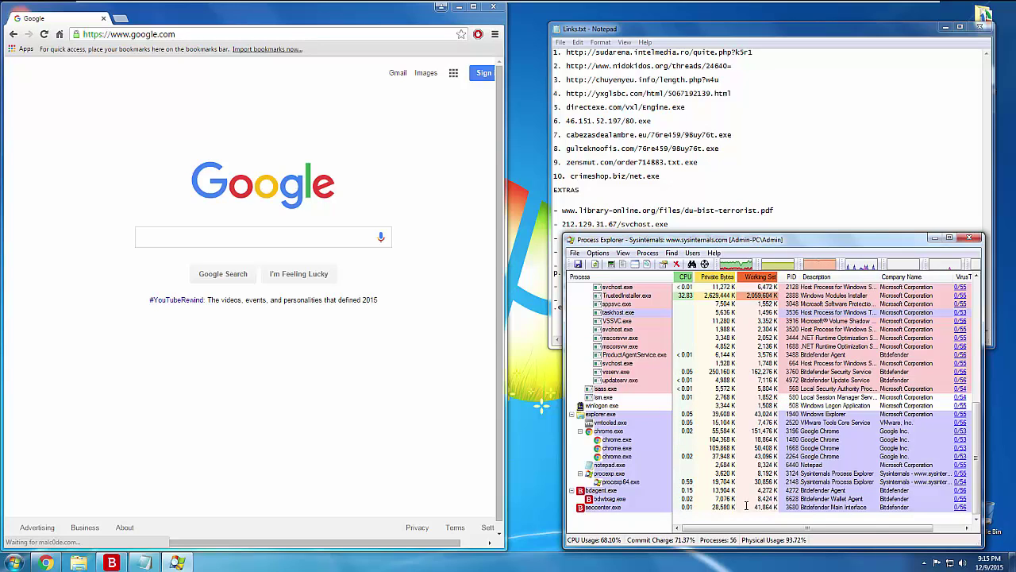
scroll(729, 499, up, 9)
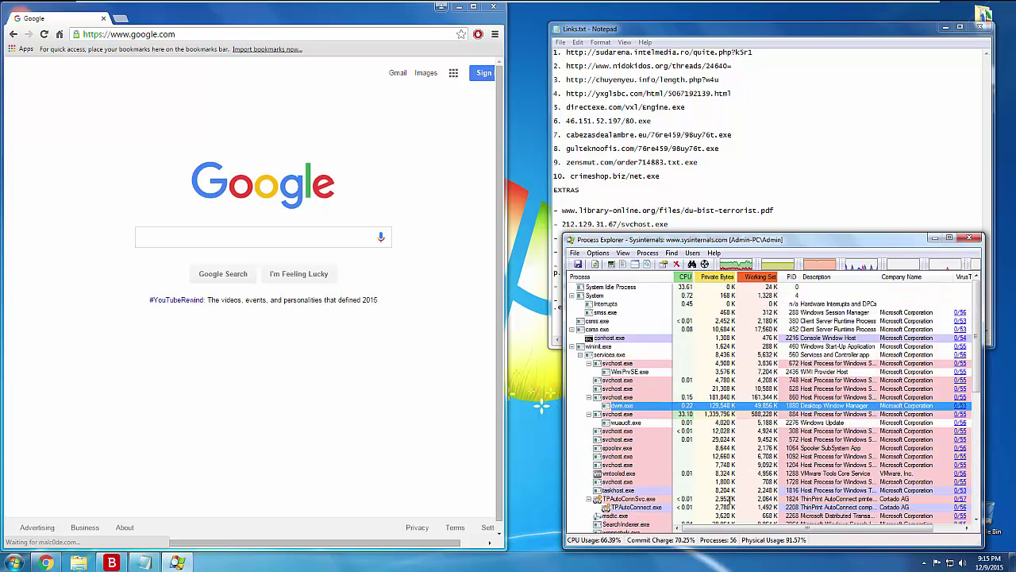
scroll(730, 499, down, 7)
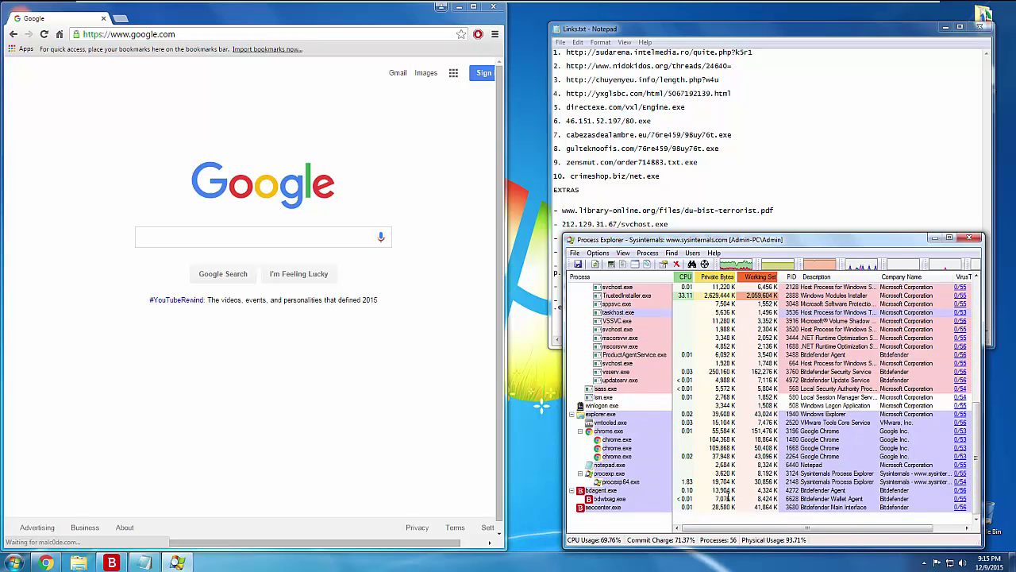
scroll(728, 494, up, 2)
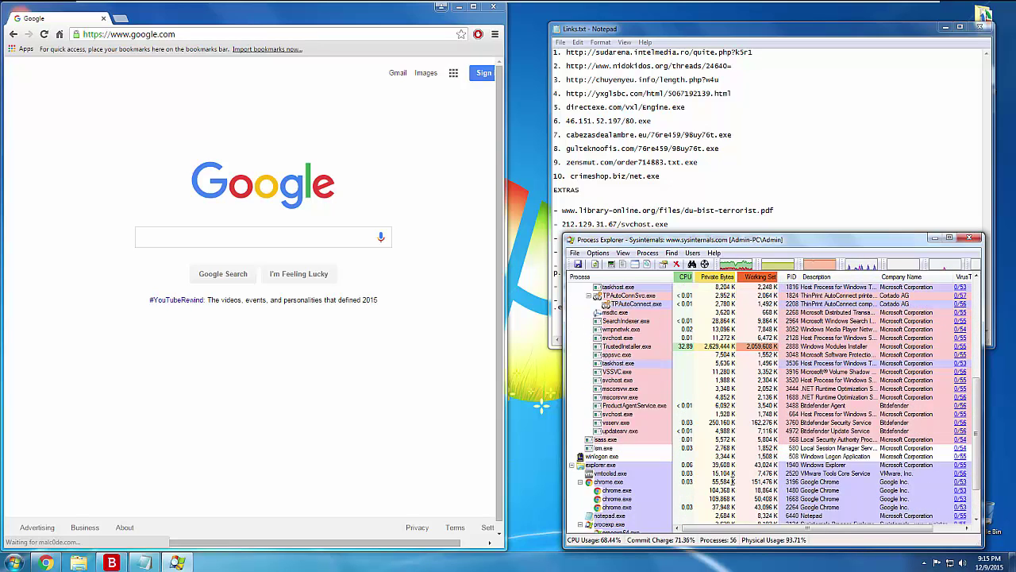
click(815, 430)
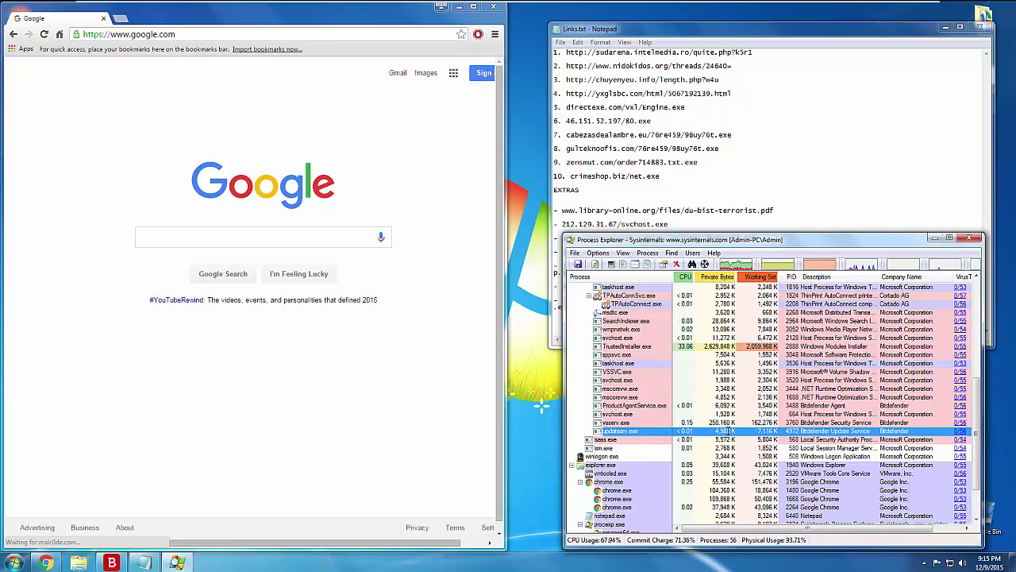
click(738, 422)
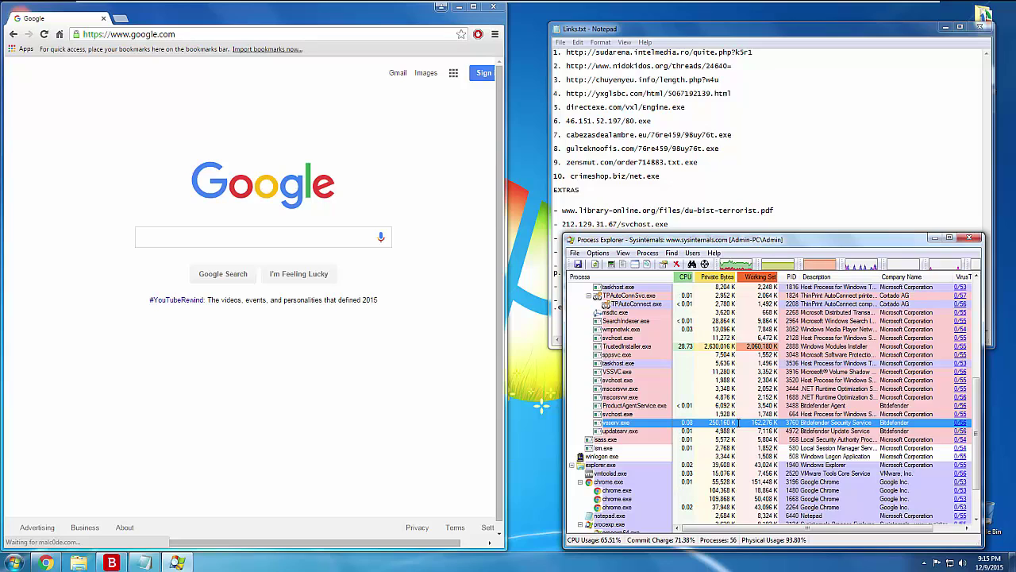
scroll(738, 425, down, 2)
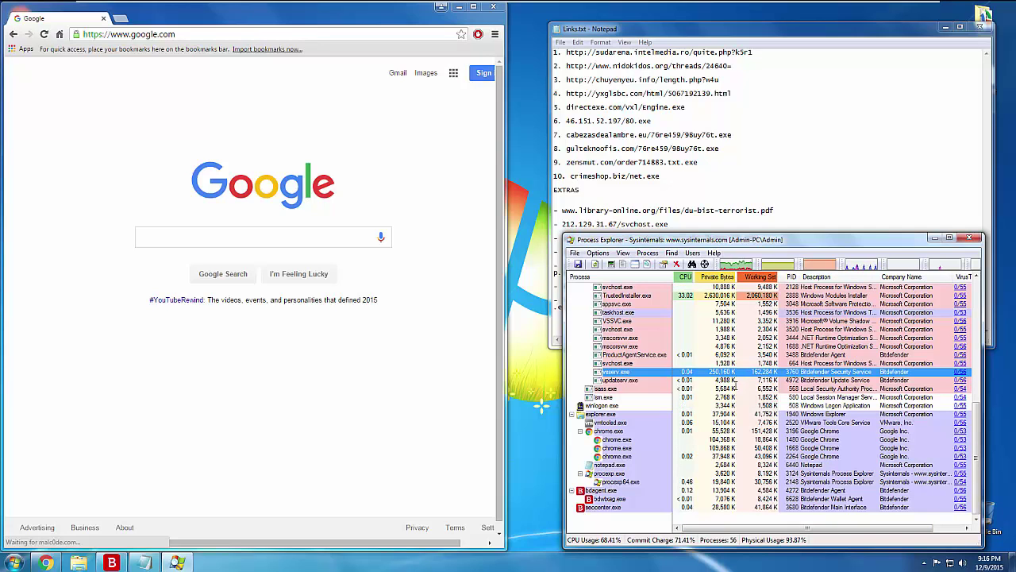
scroll(751, 355, up, 10)
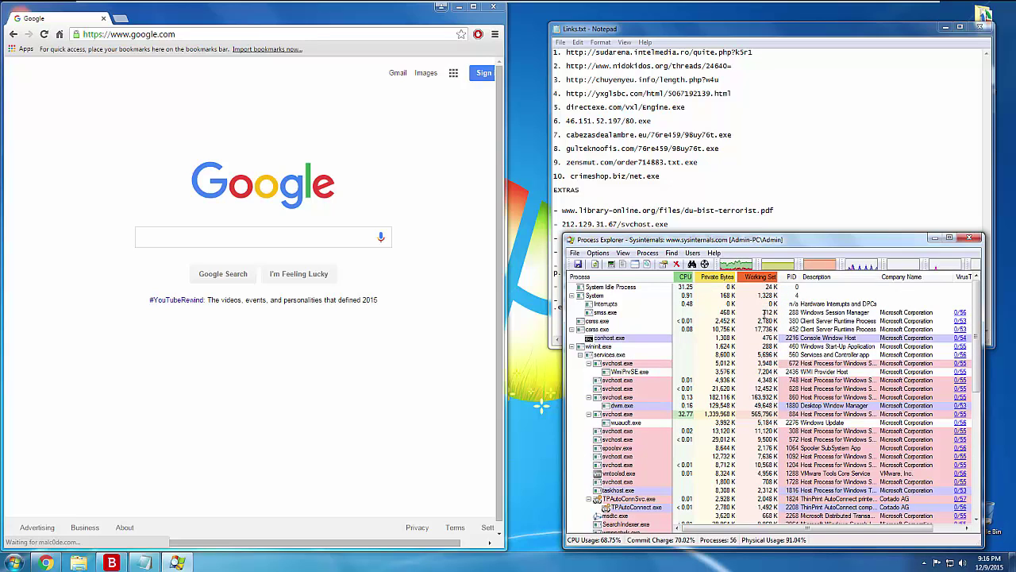
scroll(843, 381, down, 2)
scroll(843, 381, down, 8)
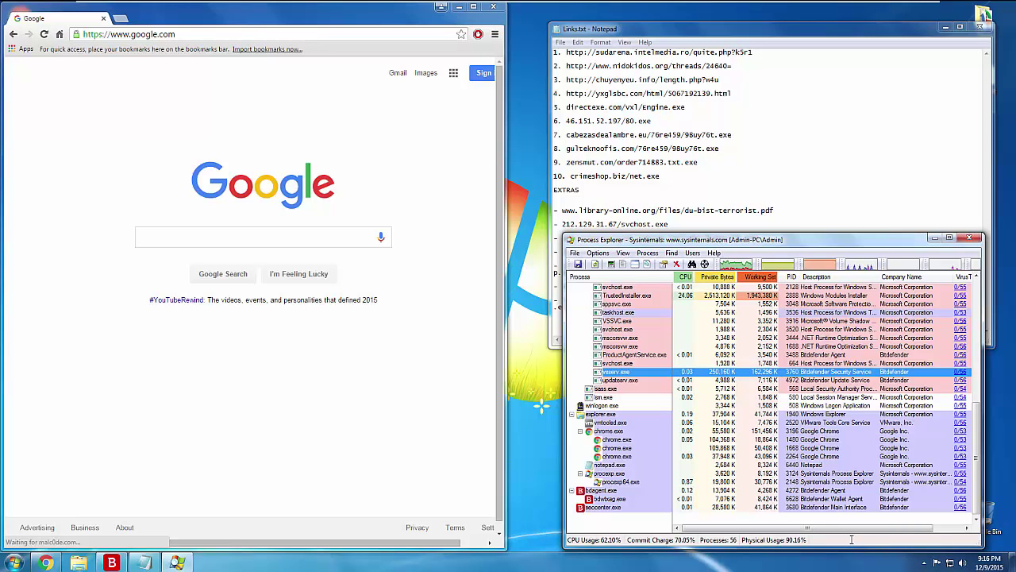
scroll(757, 413, up, 12)
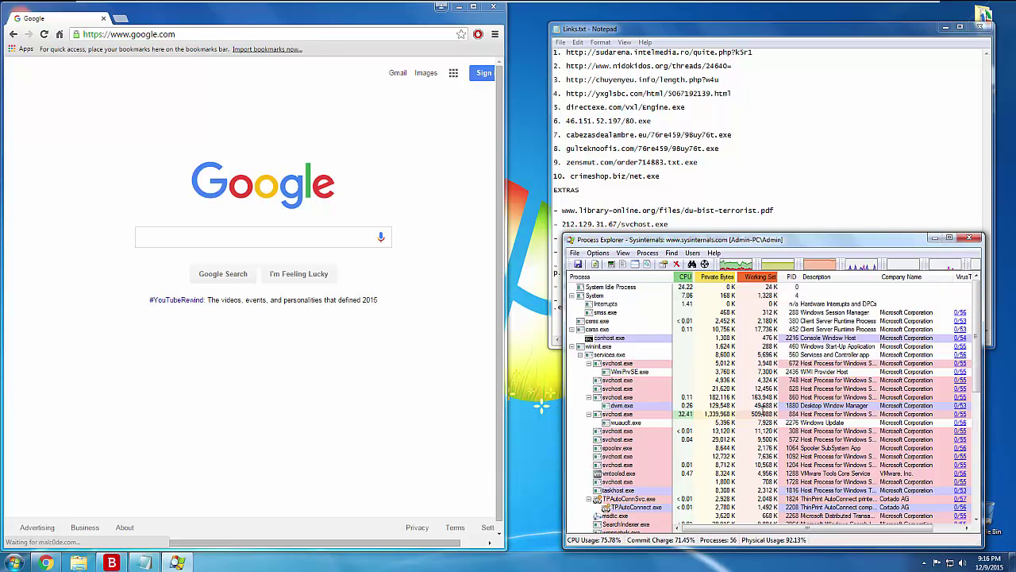
scroll(760, 414, down, 8)
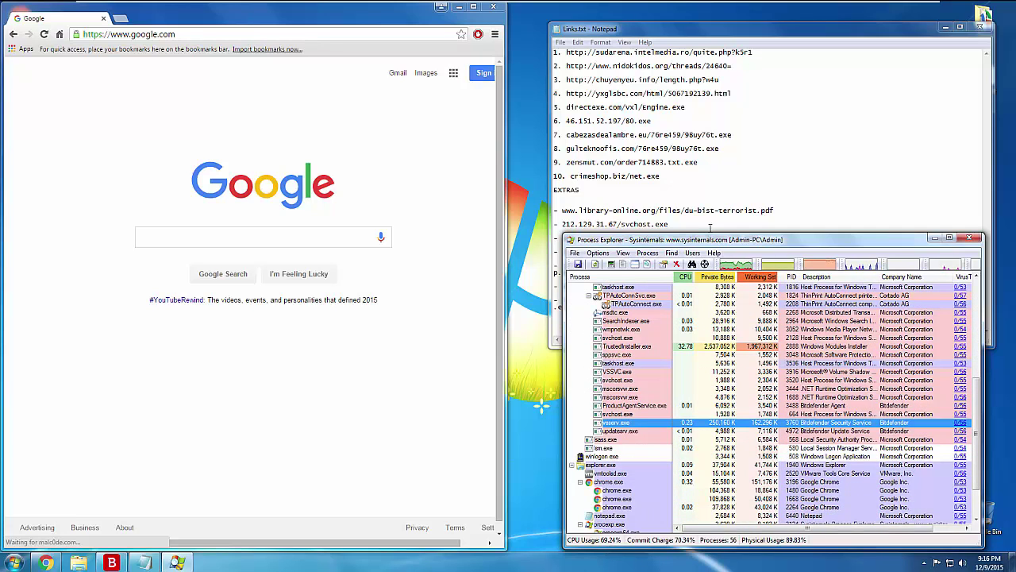
- Sort the processes by CPU usage and find the ones that use the most CPU
click(681, 276)
scroll(687, 300, up, 6)
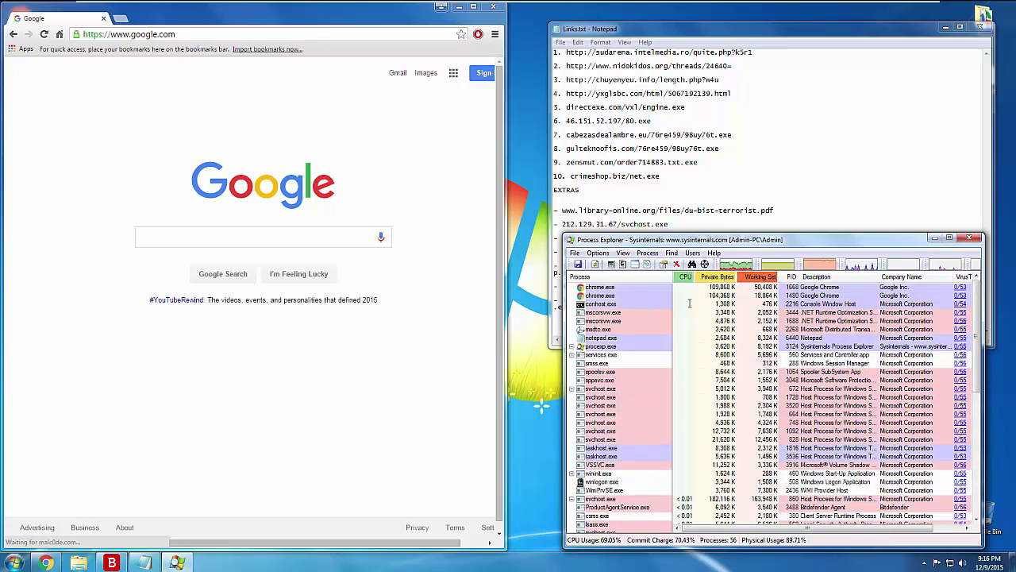
scroll(690, 302, down, 8)
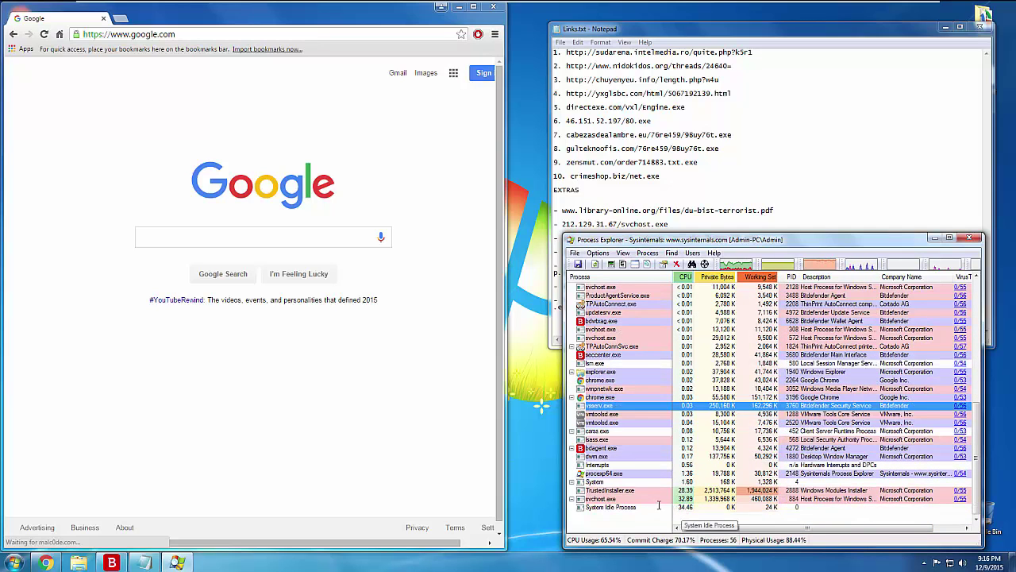
- Search the Start menu for "windows update" and open Windows Update
click(924, 562)
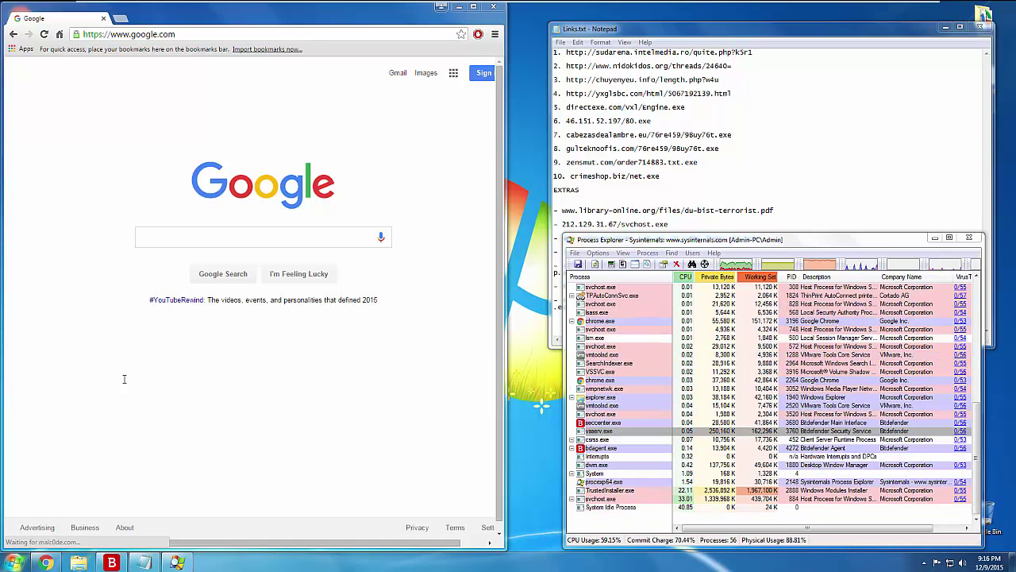
click(14, 562)
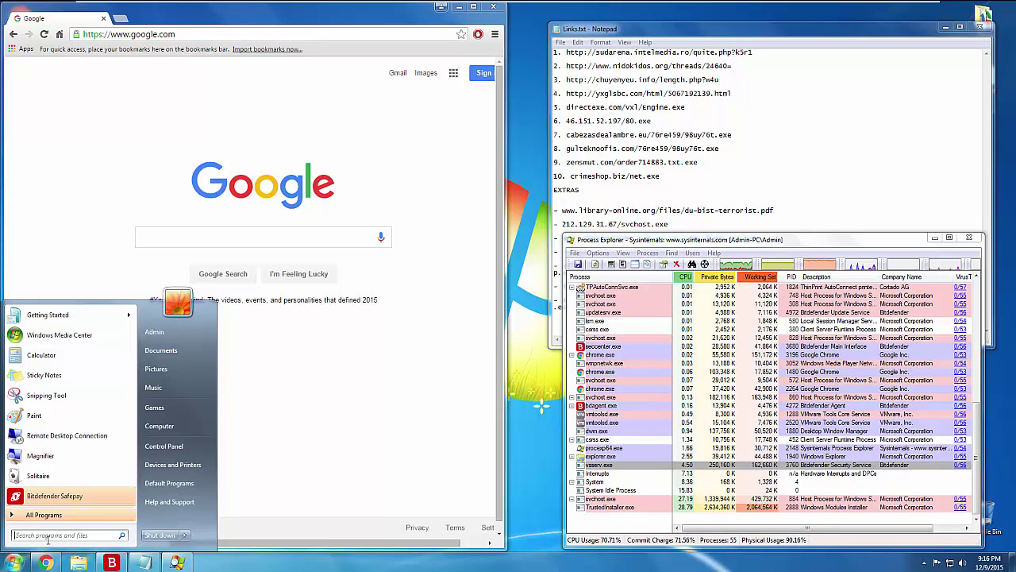
text(win)
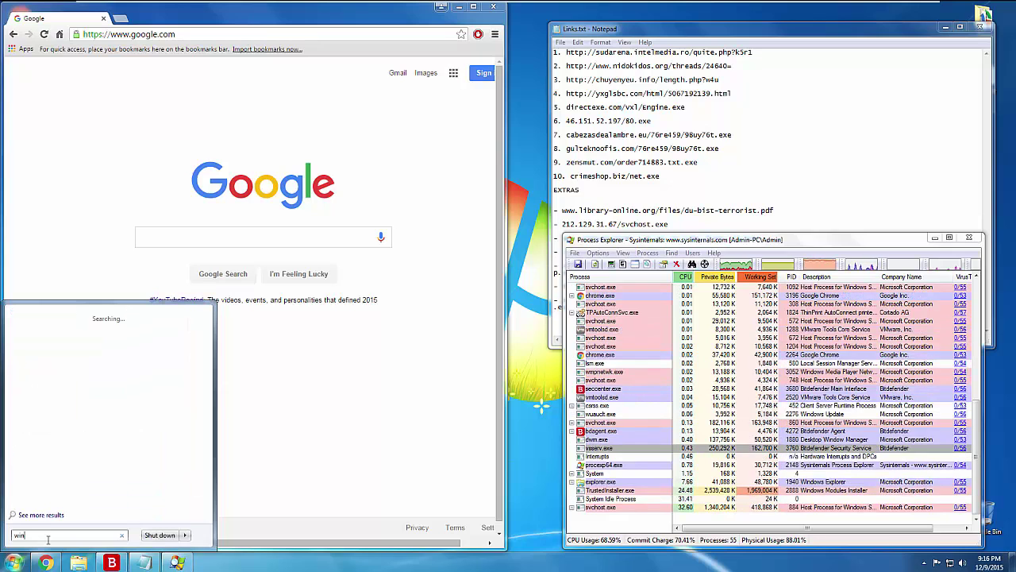
text(dows update)
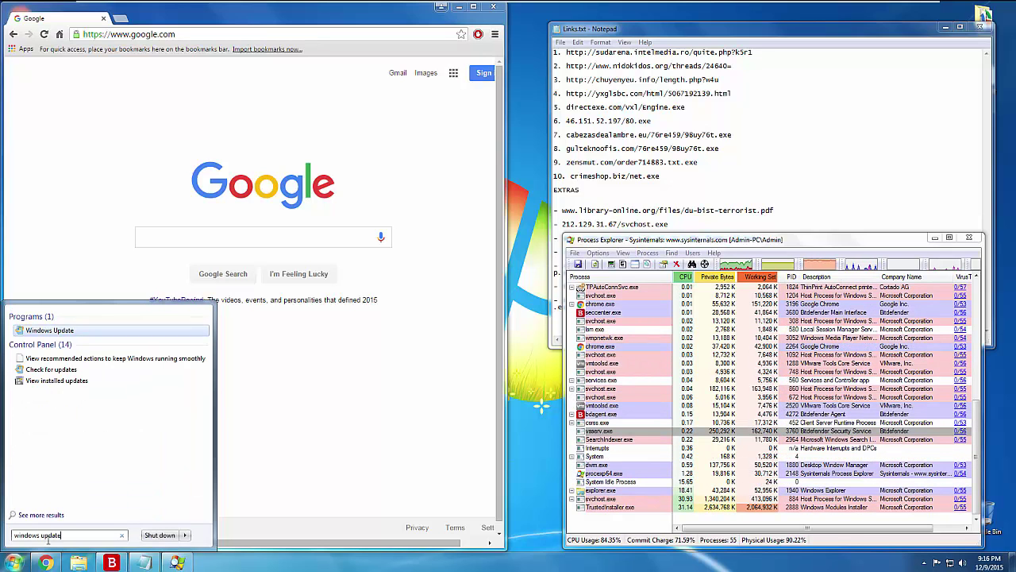
click(46, 329)
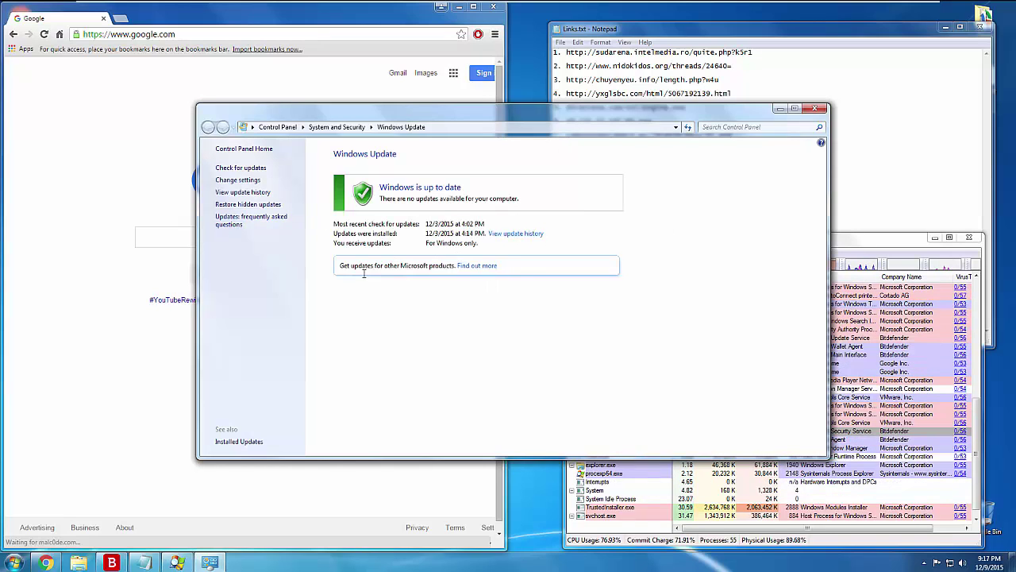
- Set Windows to never check for updates, turn off recommended updates and installation by all users, and close Windows Update with its notification
click(238, 180)
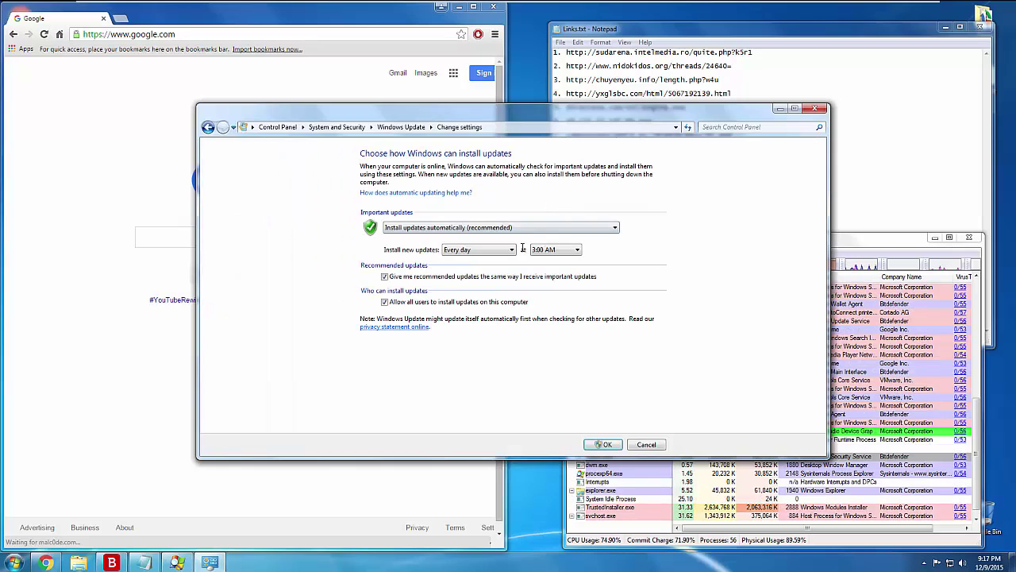
click(516, 228)
click(508, 263)
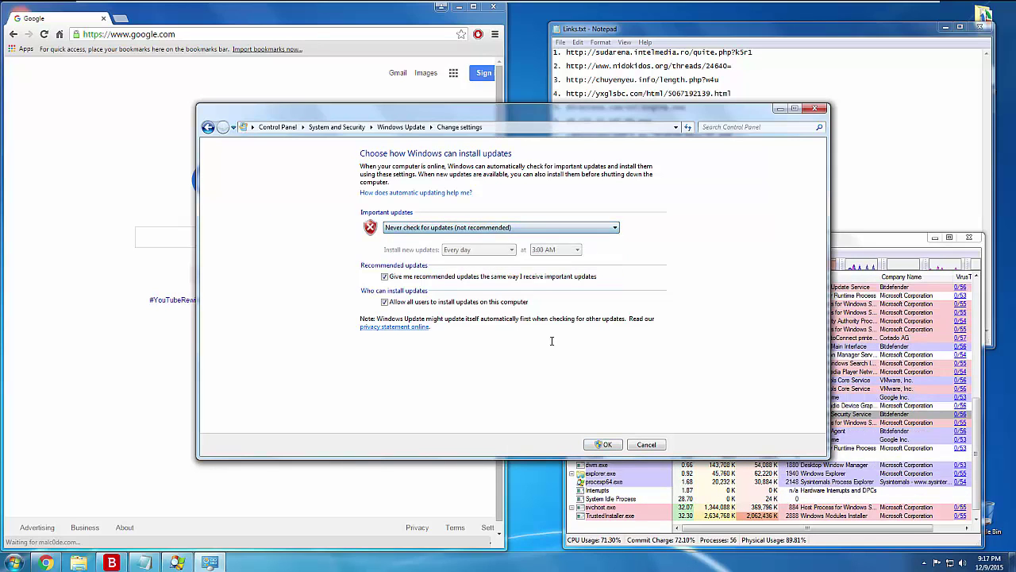
click(467, 301)
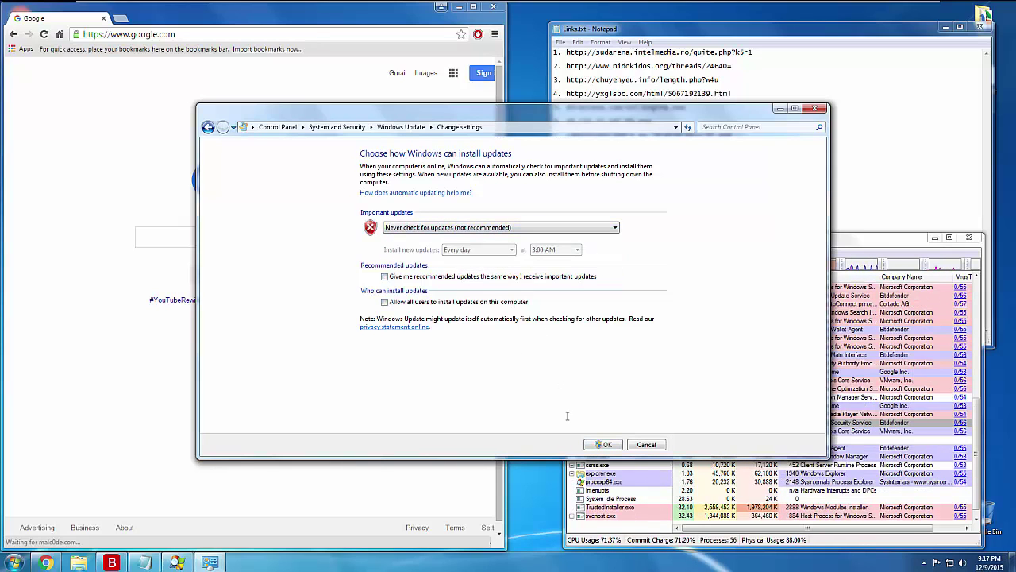
click(604, 444)
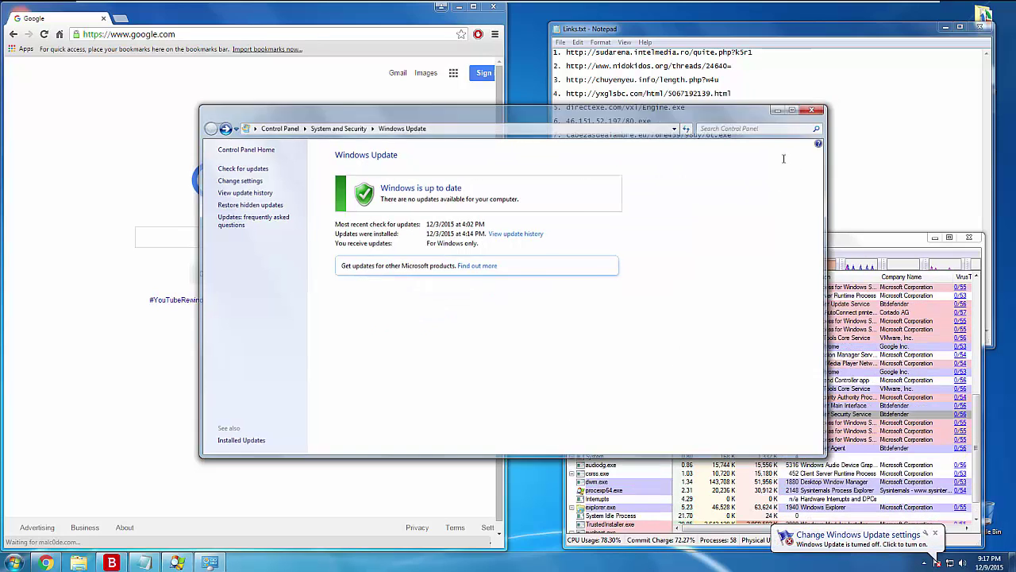
key(alt+F4)
click(935, 533)
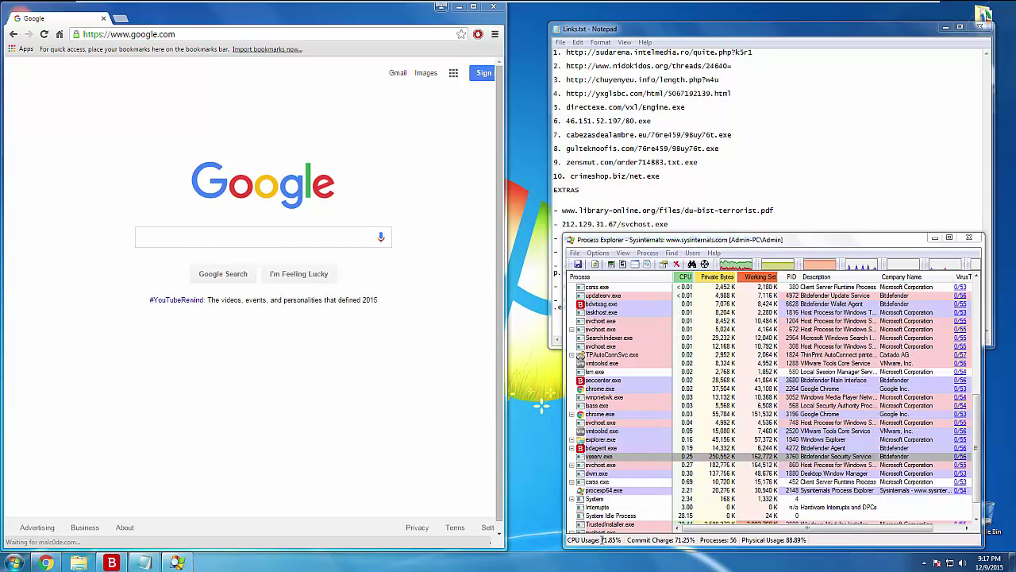
- Sort the Process Explorer list by highest CPU usage and examine the svchost.exe and TrustedInstaller.exe load
click(734, 372)
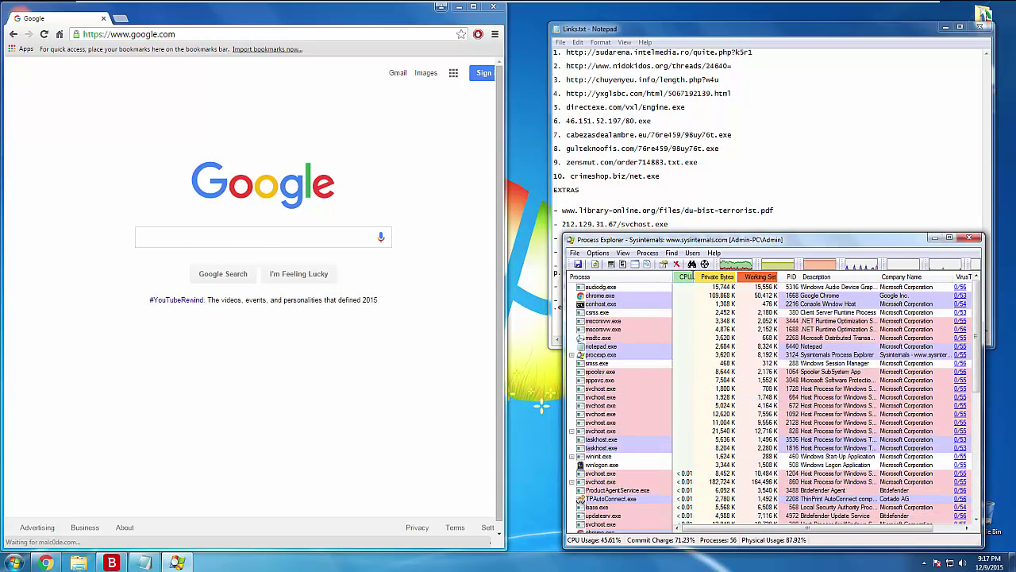
click(685, 276)
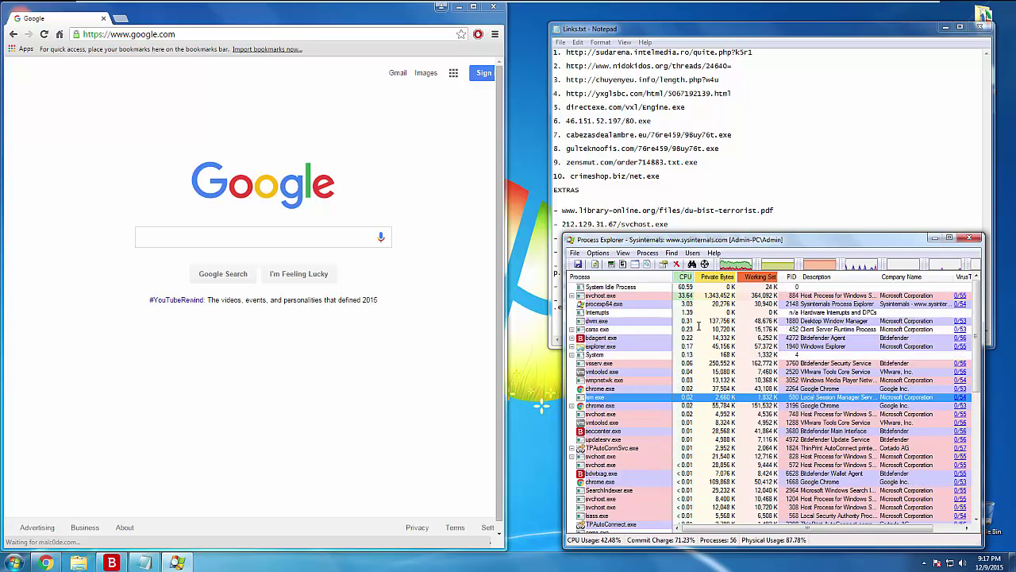
click(655, 294)
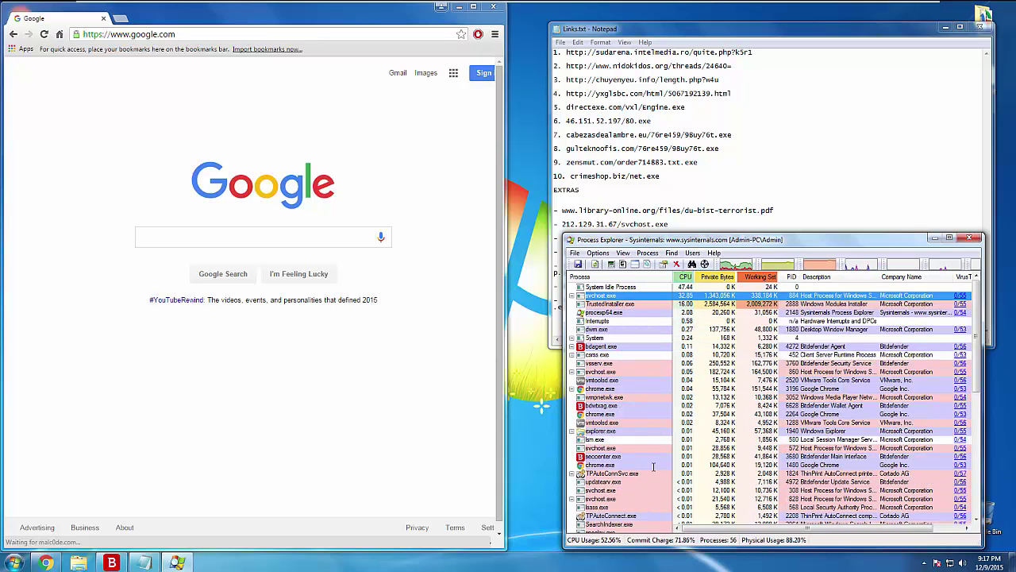
scroll(635, 460, down, 9)
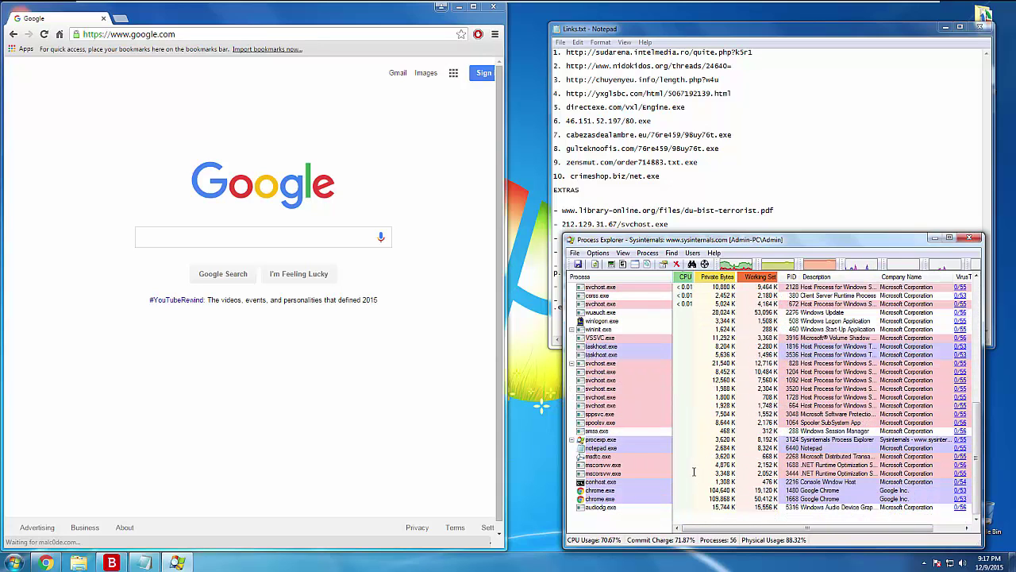
scroll(746, 365, up, 10)
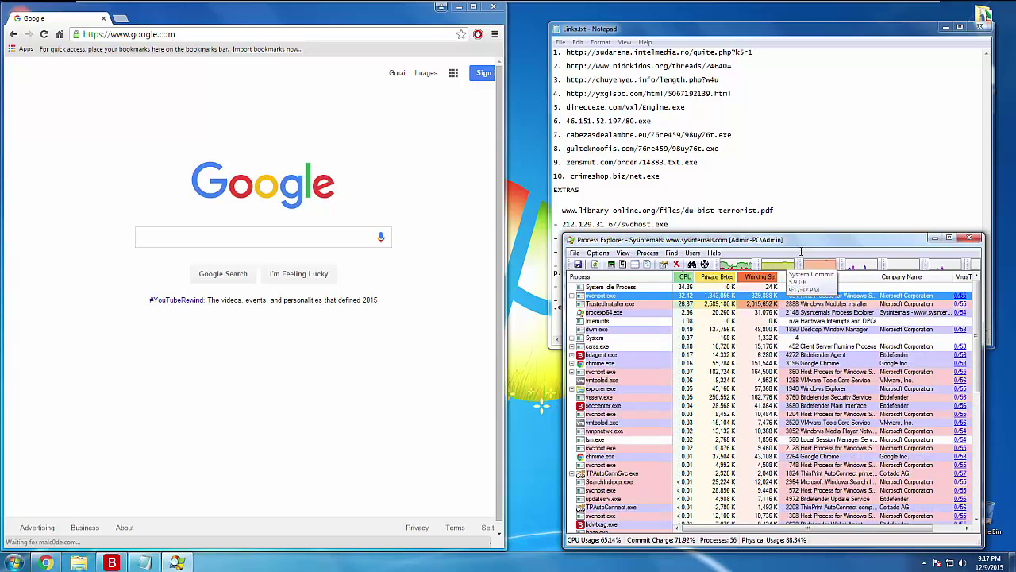
- Check the contents of the desktop Tools folder and the hidden notification-area icons
double_click(983, 13)
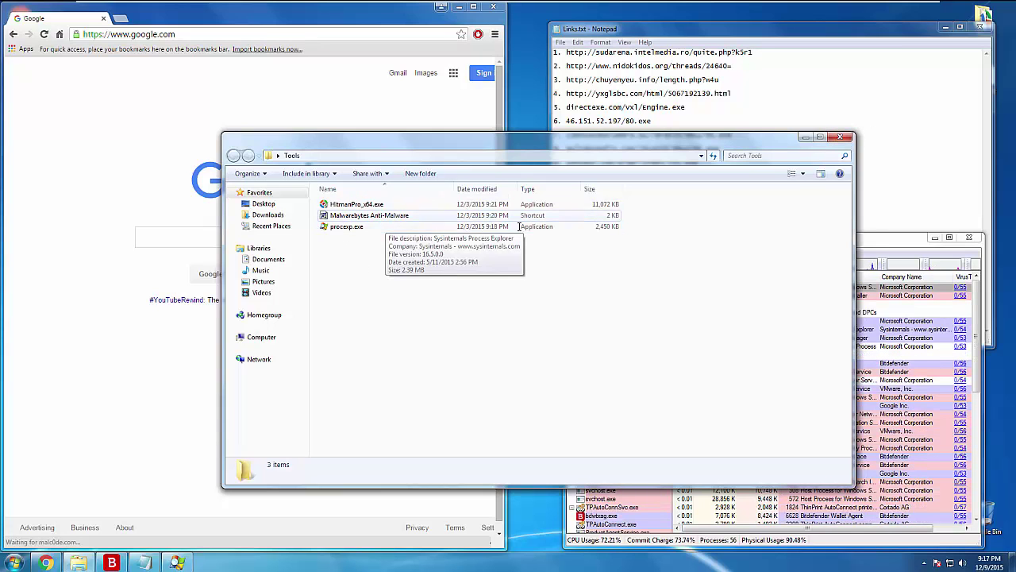
click(840, 136)
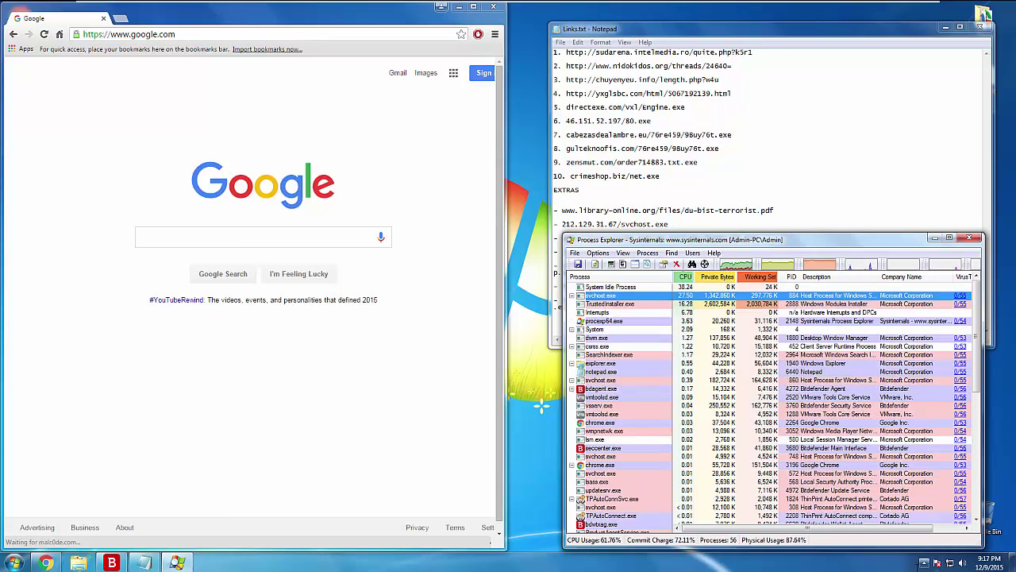
click(924, 563)
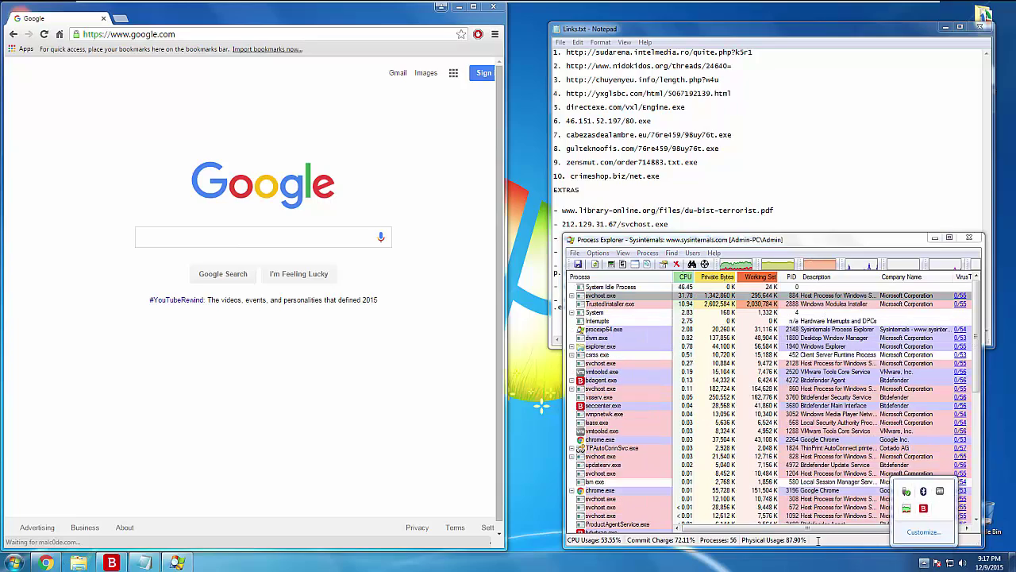
click(938, 505)
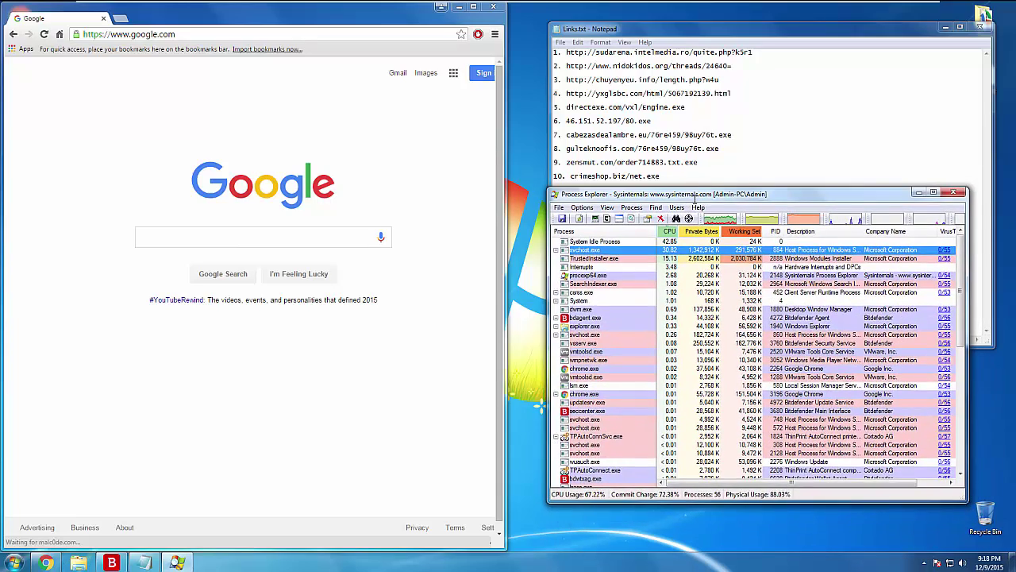
- Look through the whole process list in Process Explorer, including the VirusTotal scan results
click(763, 365)
scroll(763, 366, down, 4)
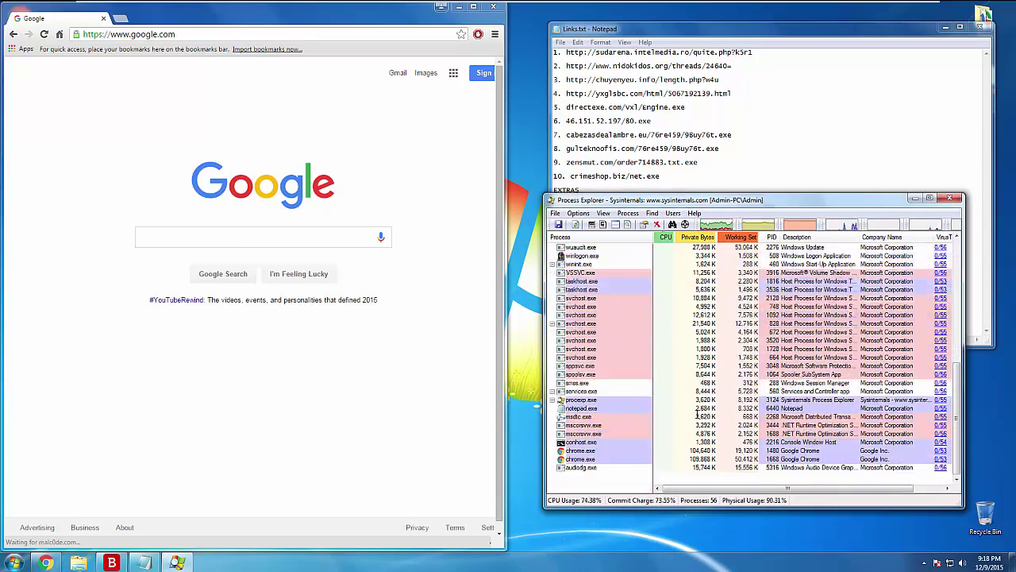
scroll(713, 407, up, 4)
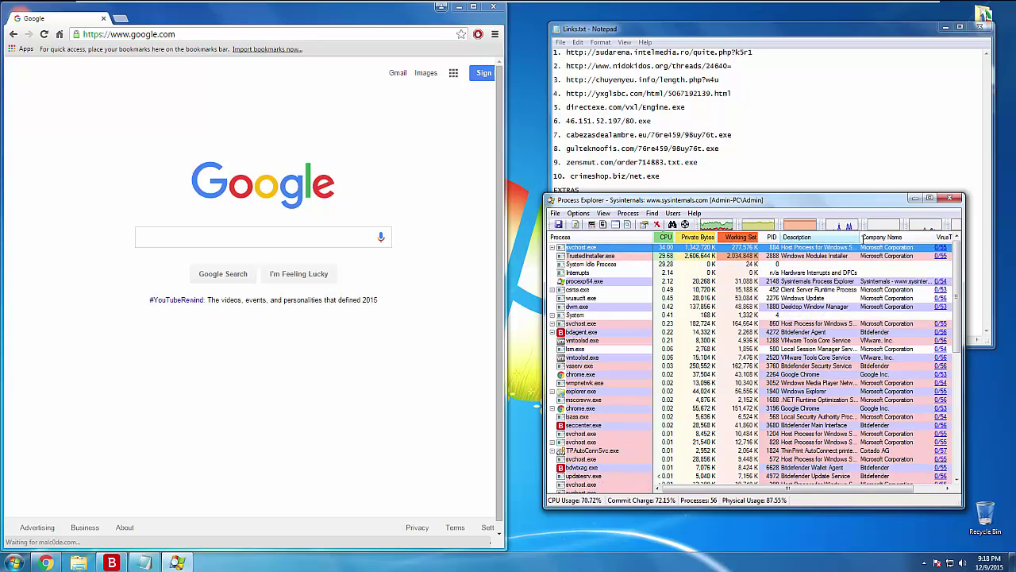
- Close Process Explorer and relaunch procexp.exe from the Tools folder with administrator rights
click(950, 198)
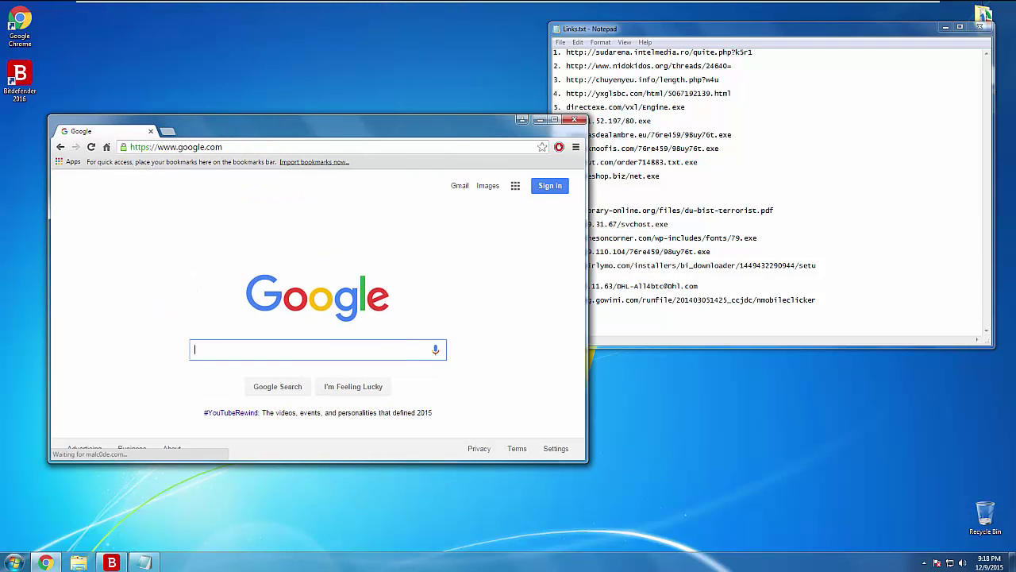
click(79, 562)
right_click(346, 227)
click(373, 242)
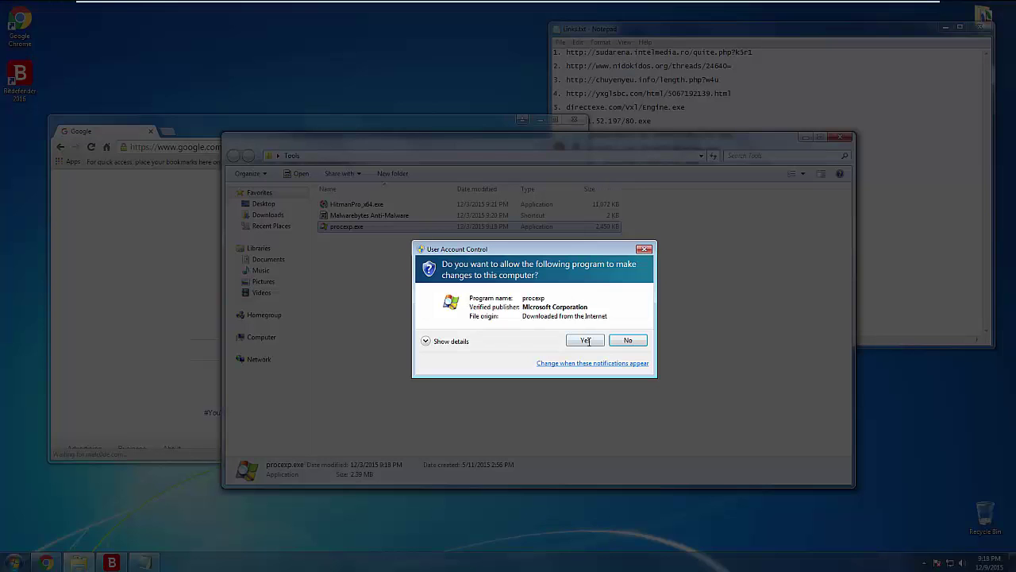
click(585, 340)
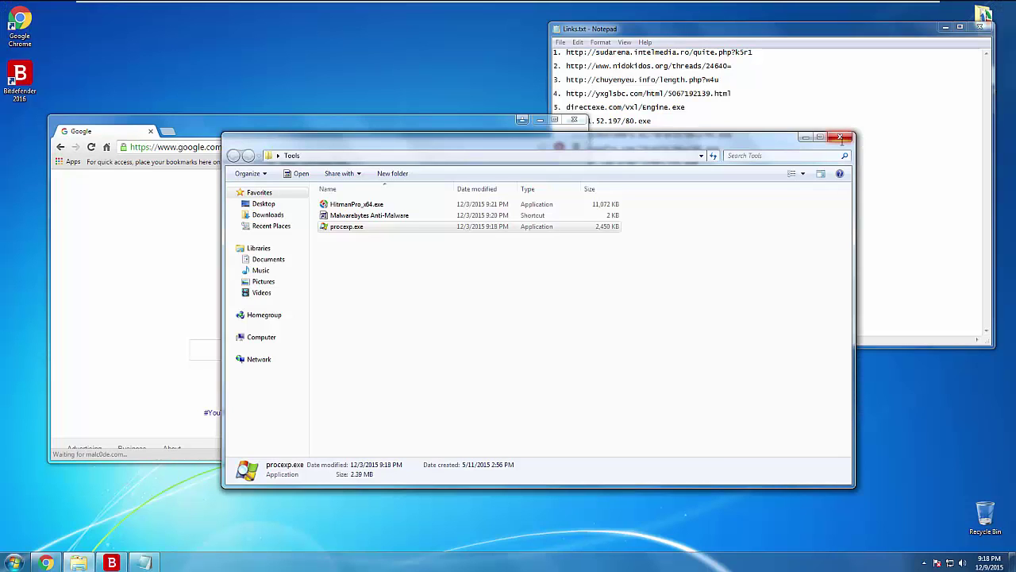
- Dock Chrome to the left half of the desktop and select the first link in Links.txt for copying
key(super+Left)
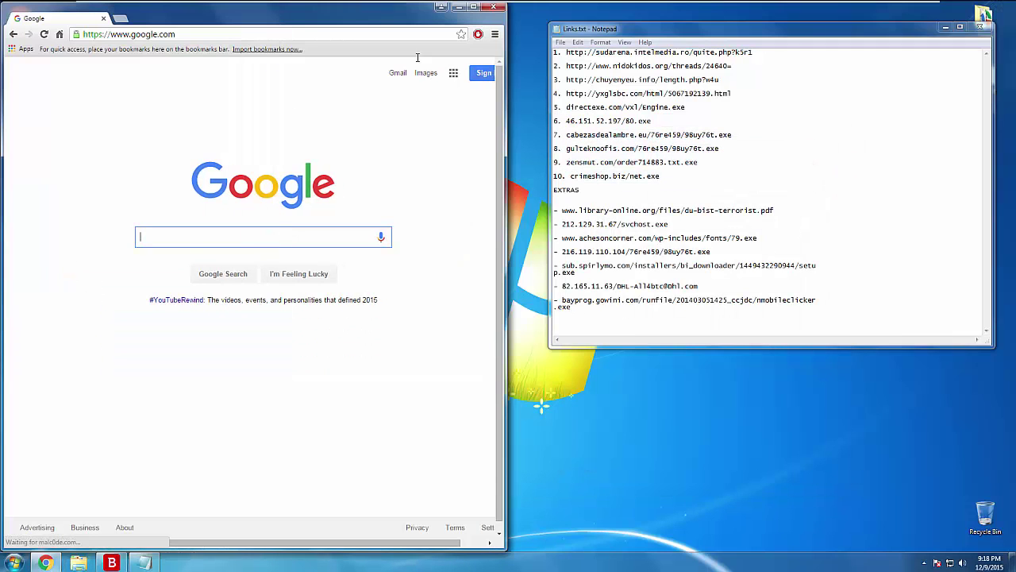
drag(772, 56, 569, 53)
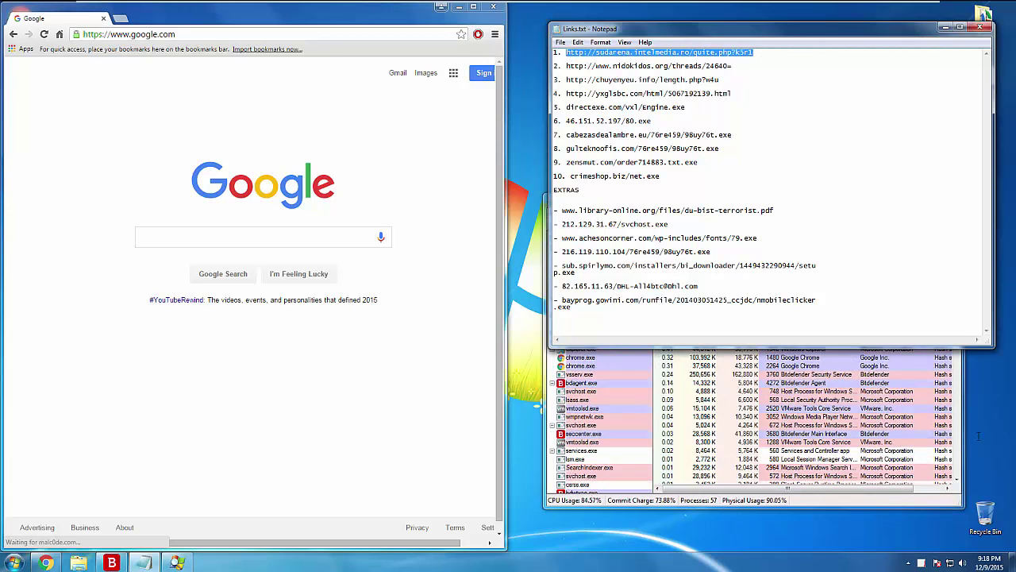
- Move the Process Explorer window slightly lower and place its VirusTotal column directly after the PID column
click(832, 418)
drag(708, 200, 701, 220)
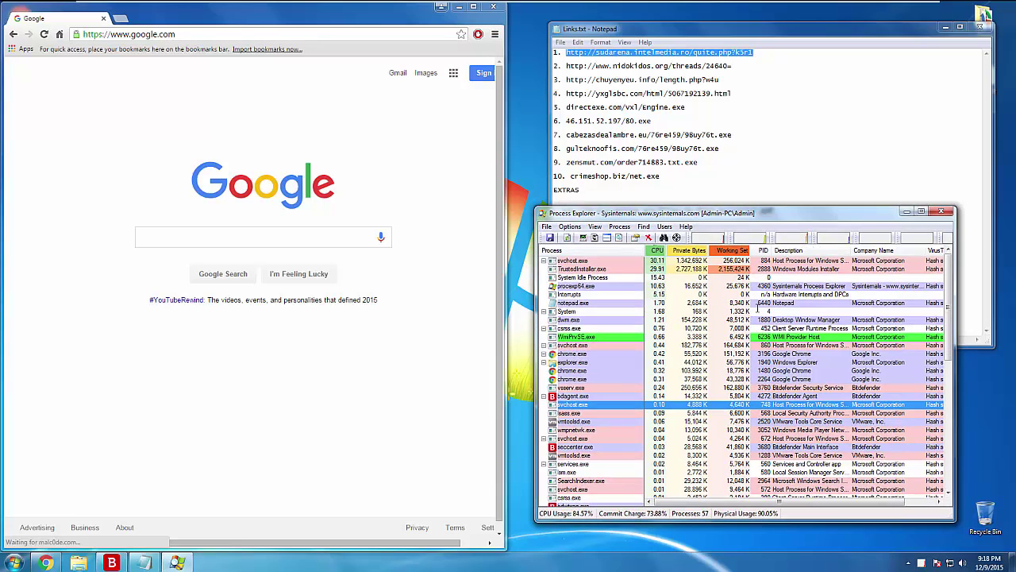
scroll(692, 150, down, 10)
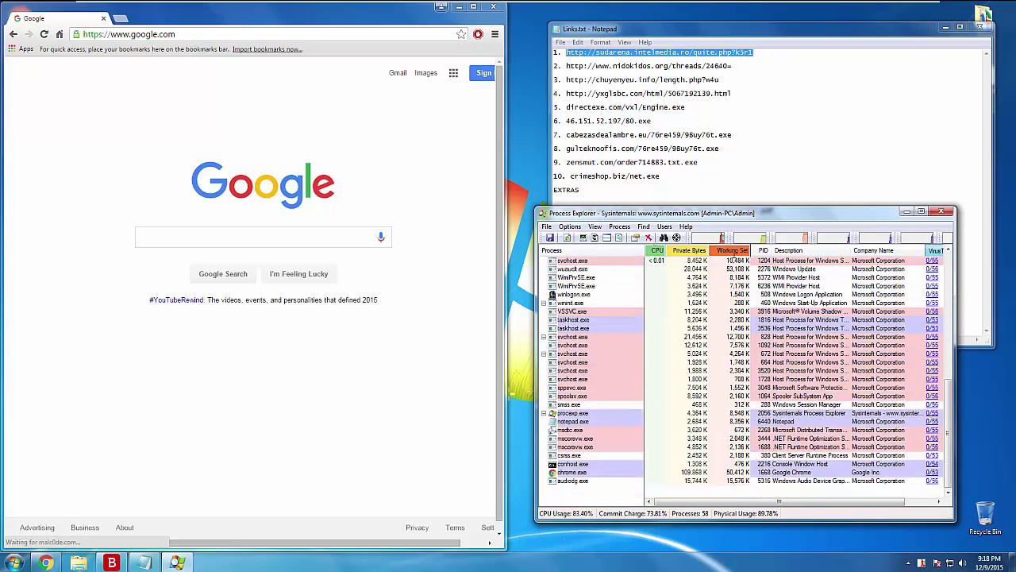
drag(935, 251, 774, 251)
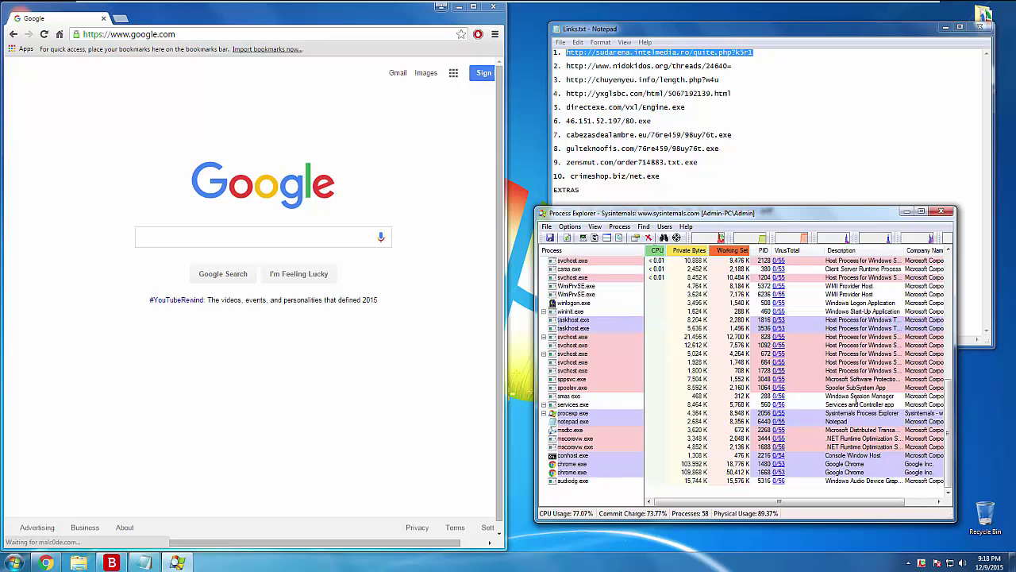
click(170, 34)
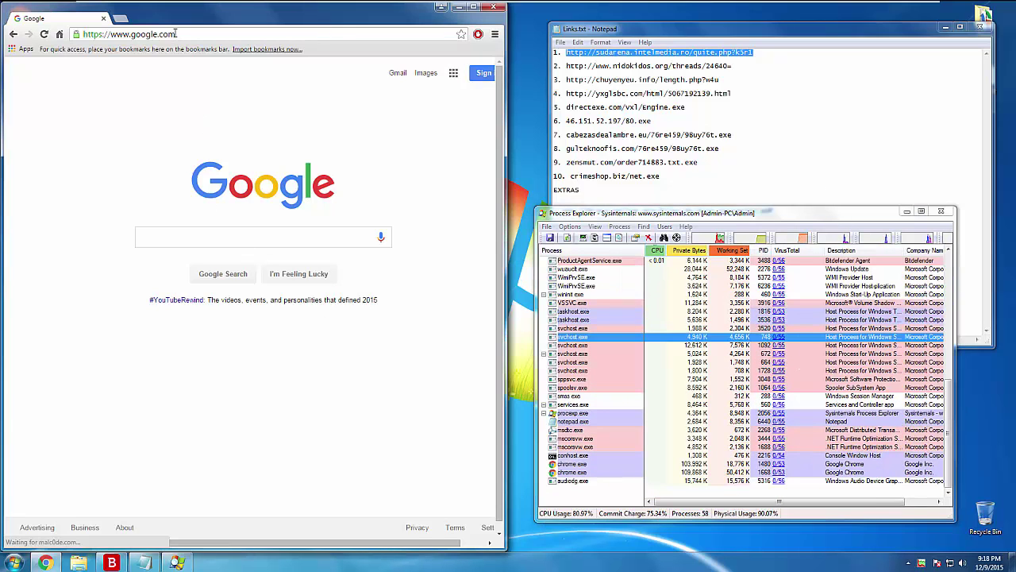
text(http://sudarena.intelmedia.ro/quite.php?k5r1)
key(Return)
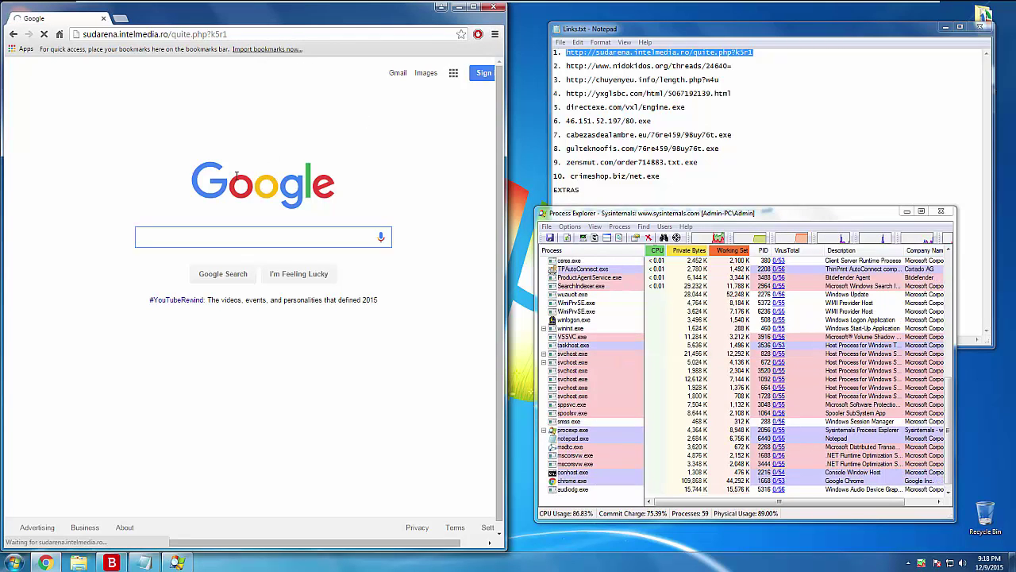
- Add the note "- Blocked" after the first link in Links.txt
click(756, 74)
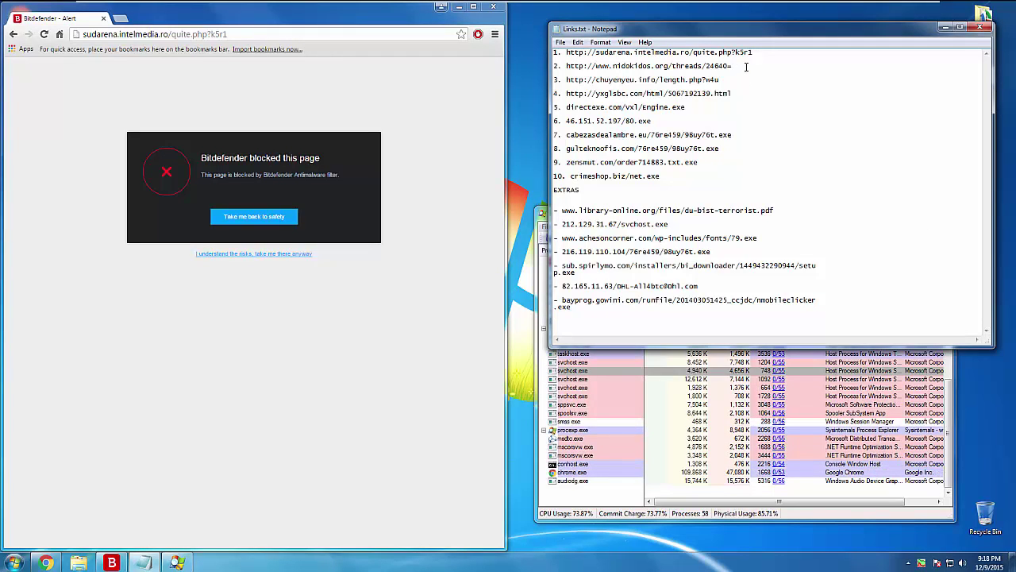
click(766, 52)
text(-)
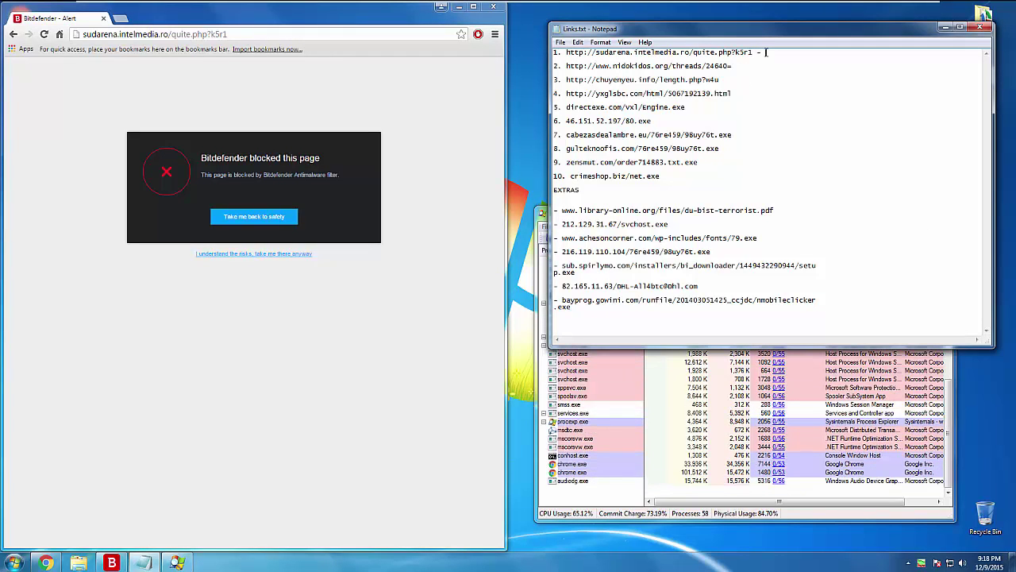
text( Blocked)
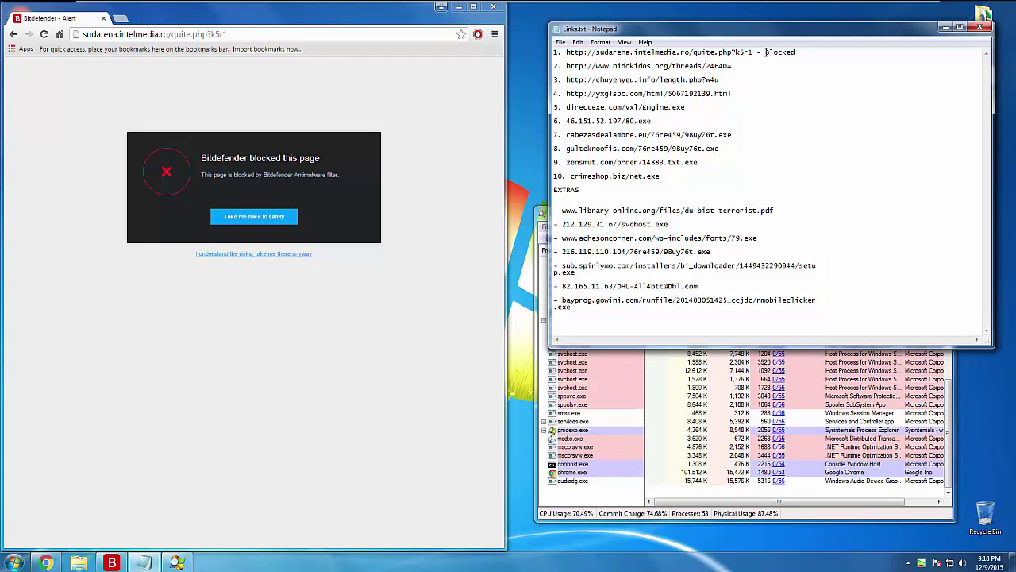
drag(732, 67, 567, 66)
key(ctrl+c)
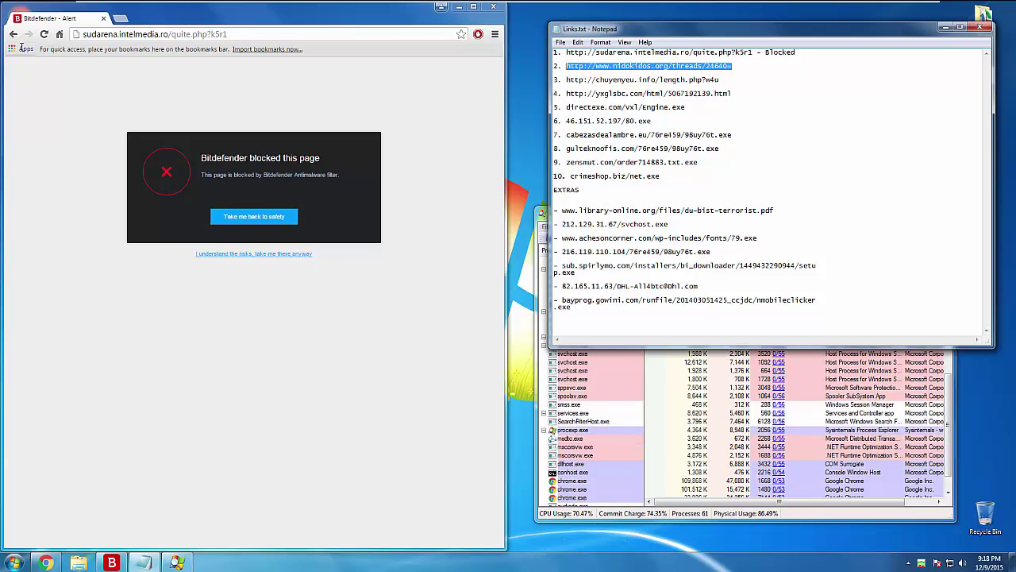
click(119, 33)
key(ctrl+v)
key(Return)
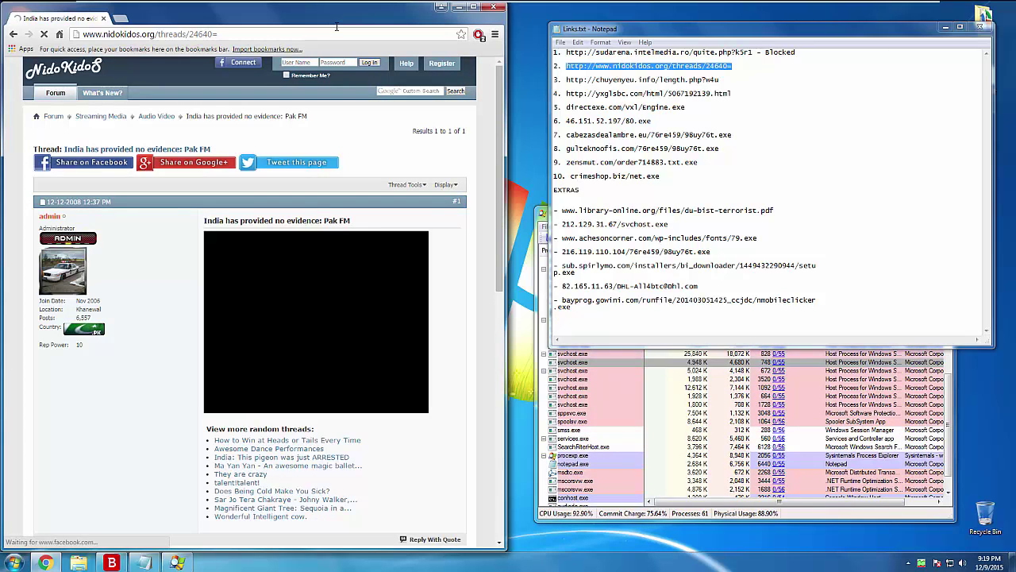
- Look through the loaded forum thread and add the note "-x" after the second link in Links.txt
scroll(445, 287, down, 6)
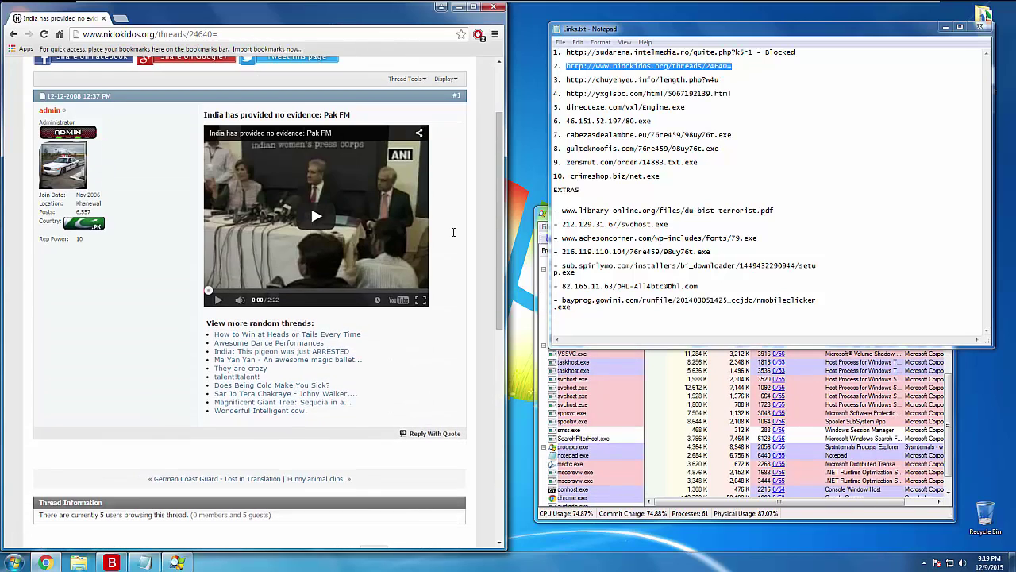
scroll(445, 219, down, 5)
scroll(444, 218, down, 3)
scroll(445, 218, up, 10)
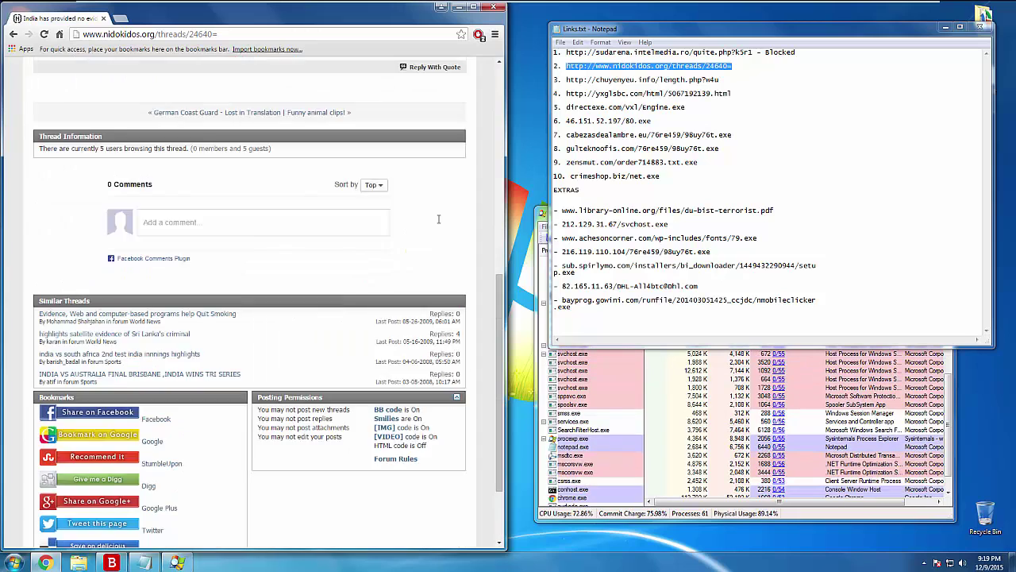
click(745, 66)
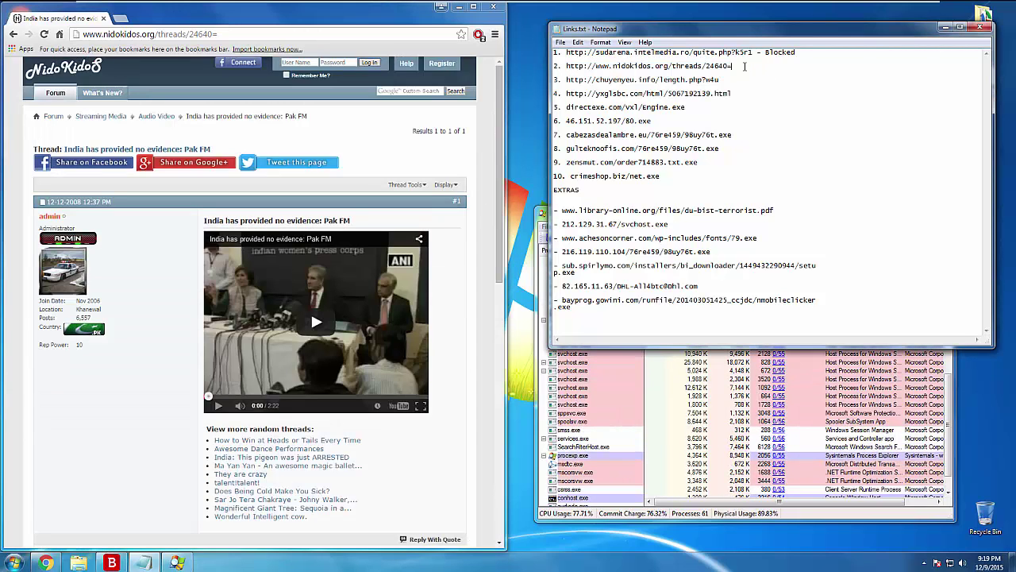
text(-x)
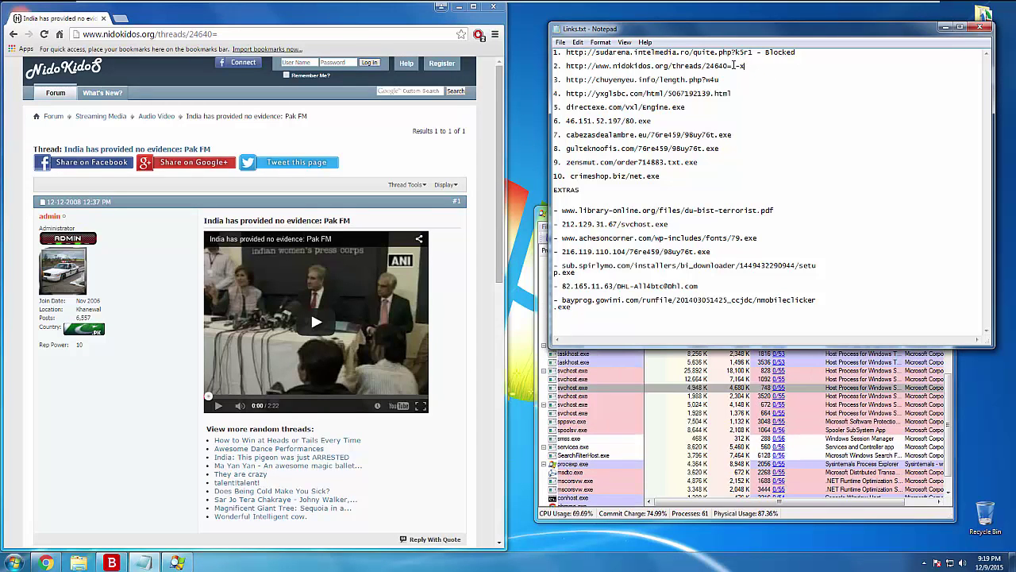
drag(725, 80, 566, 80)
key(ctrl+c)
click(249, 34)
key(ctrl+v)
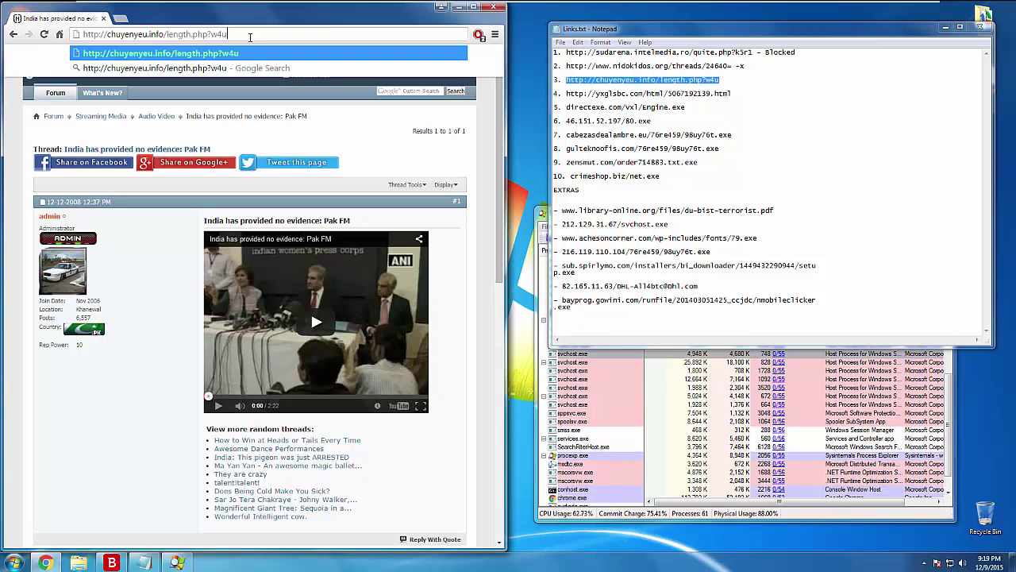
key(Return)
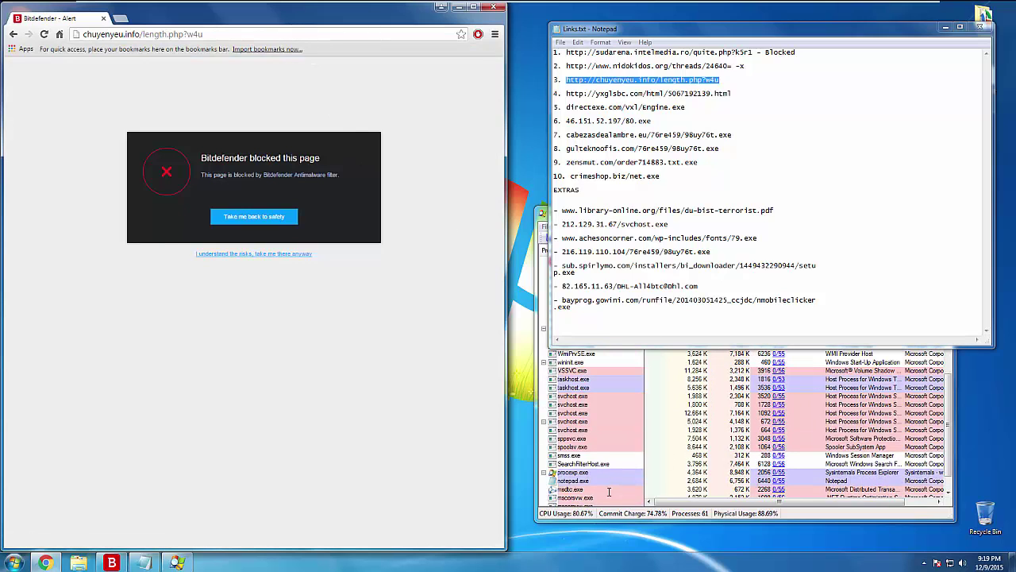
- Add the note "-blocked" after the third link in Links.txt
click(732, 77)
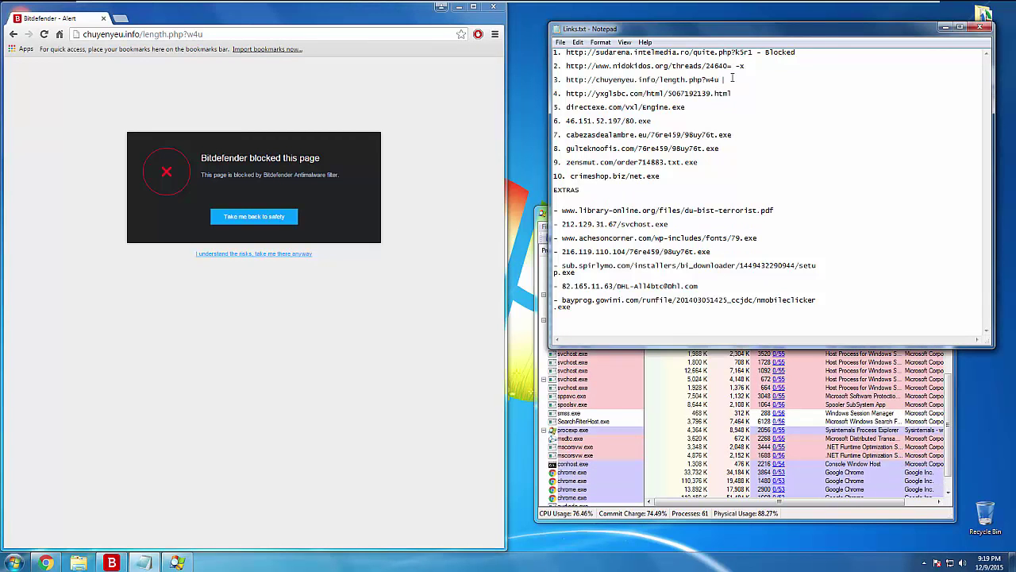
text(-x)
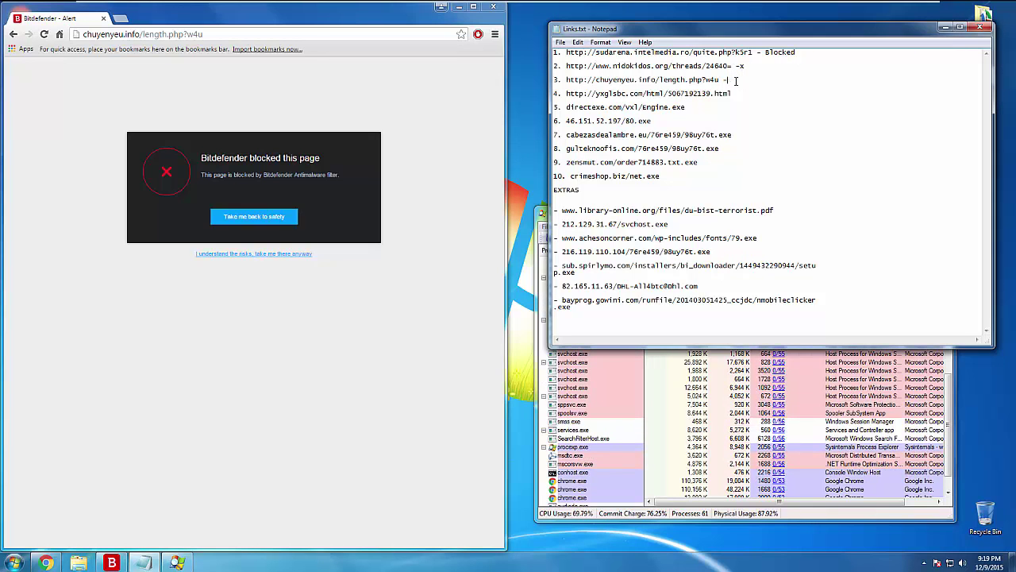
text(ked)
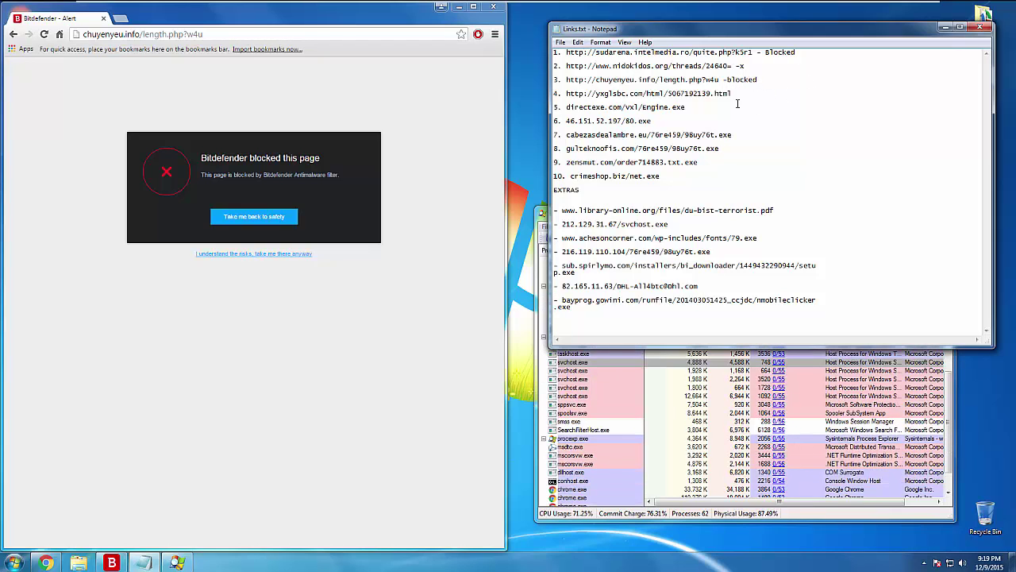
drag(737, 93, 566, 93)
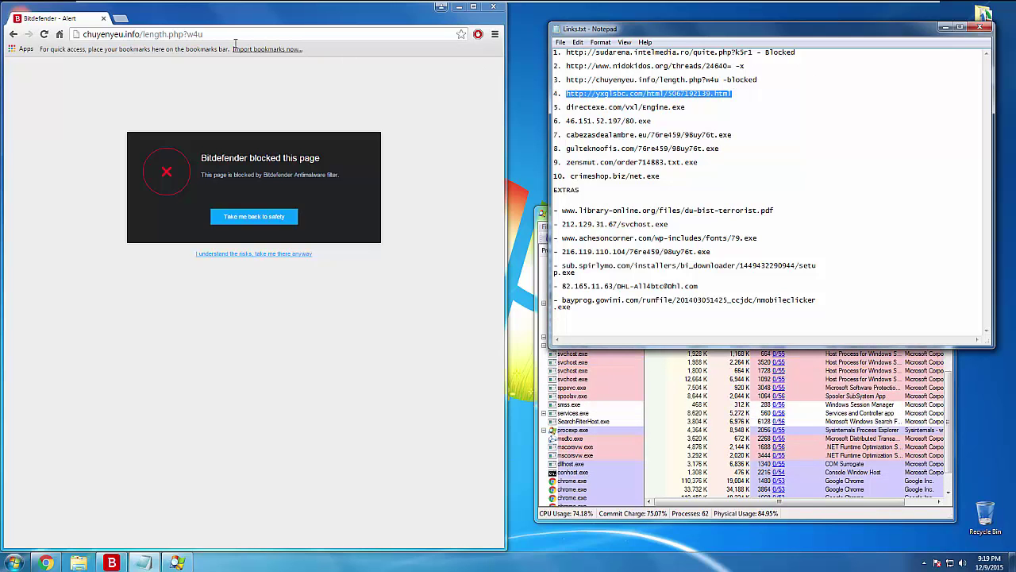
click(205, 34)
key(ctrl+v)
key(Return)
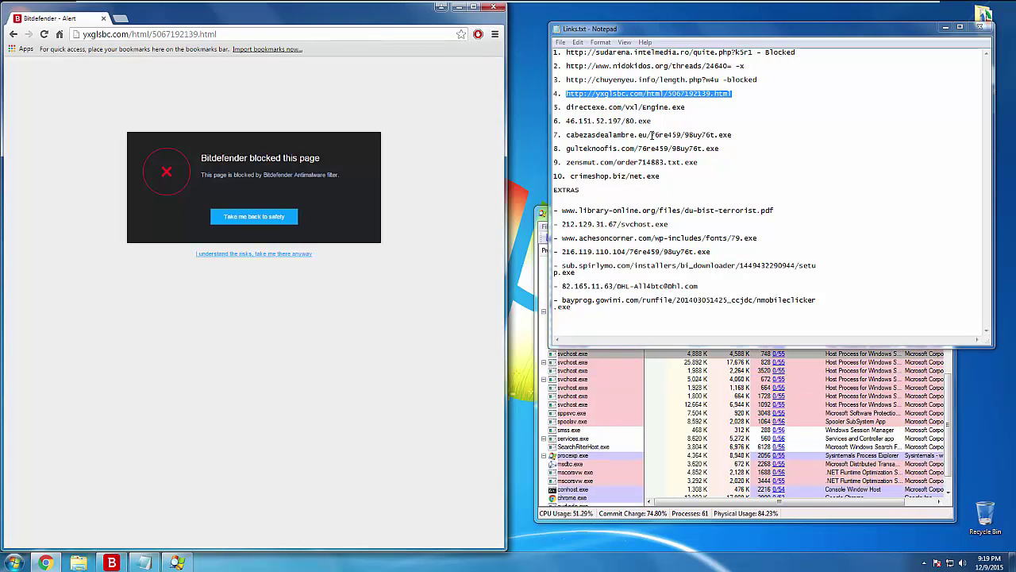
click(755, 89)
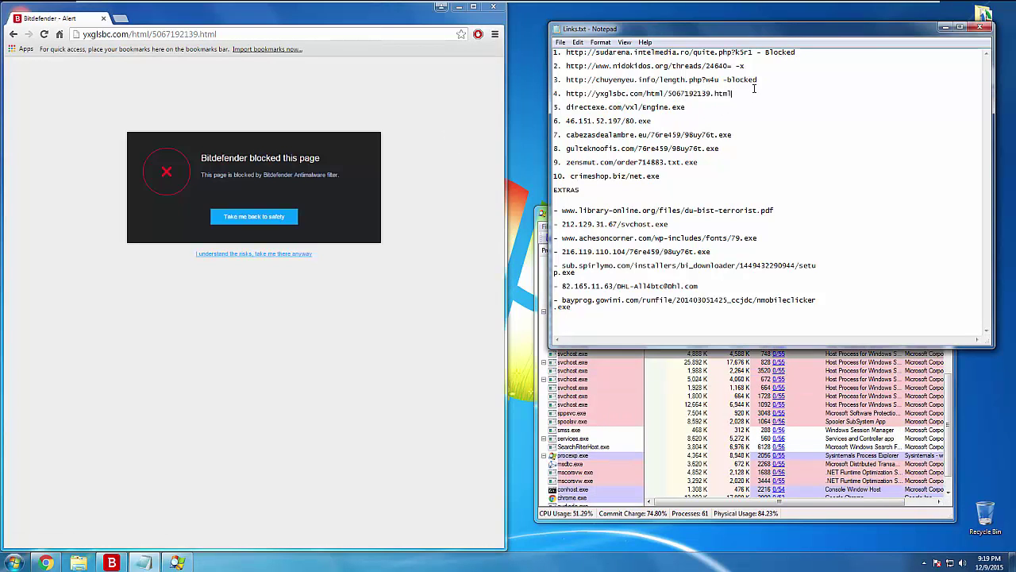
text(-blocked)
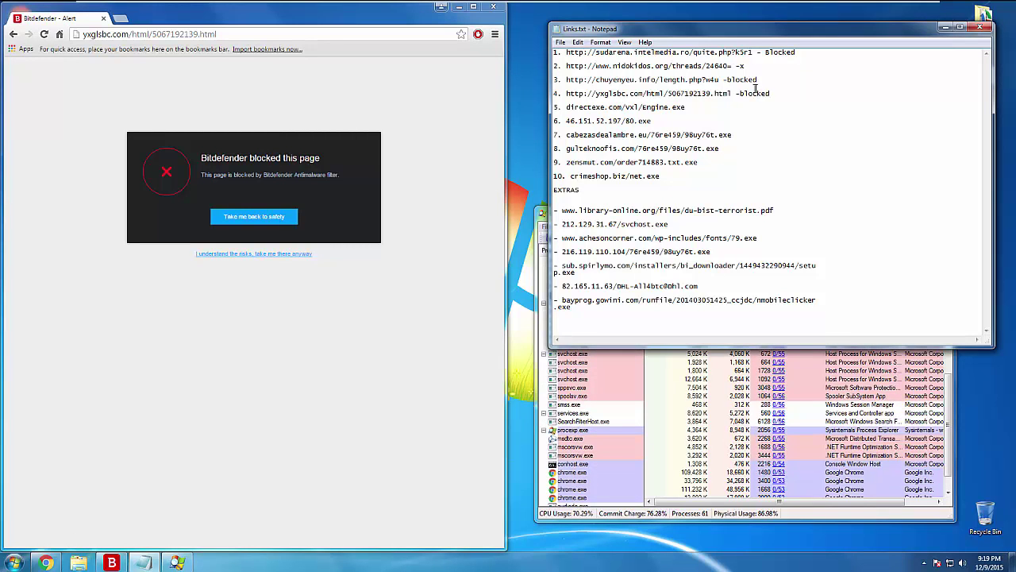
- Copy the fifth link from Links.txt, directexe.com/Vxl/Engine.exe, and load it in Chrome
drag(686, 108, 567, 107)
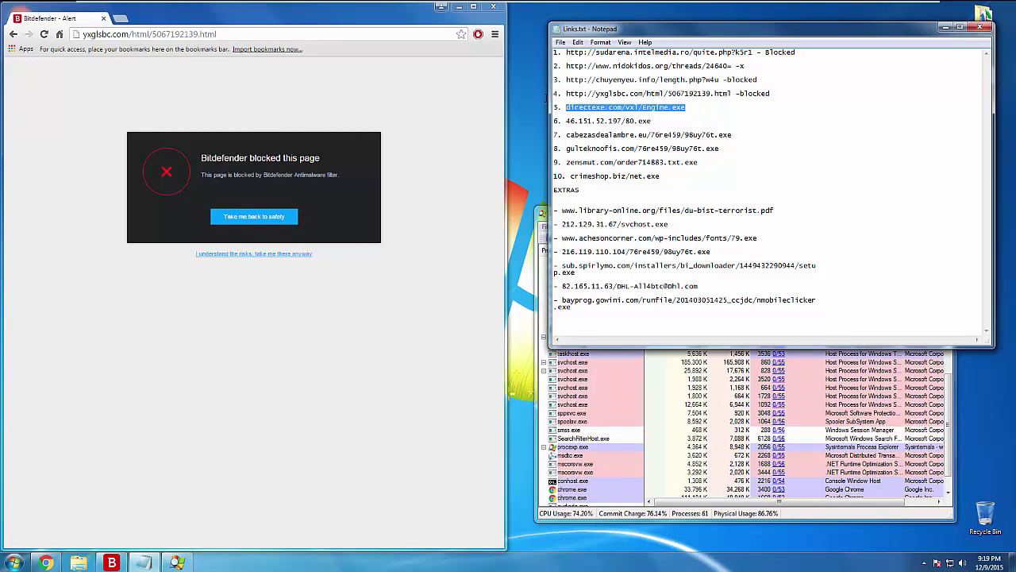
key(ctrl+c)
click(190, 35)
key(ctrl+v)
key(Return)
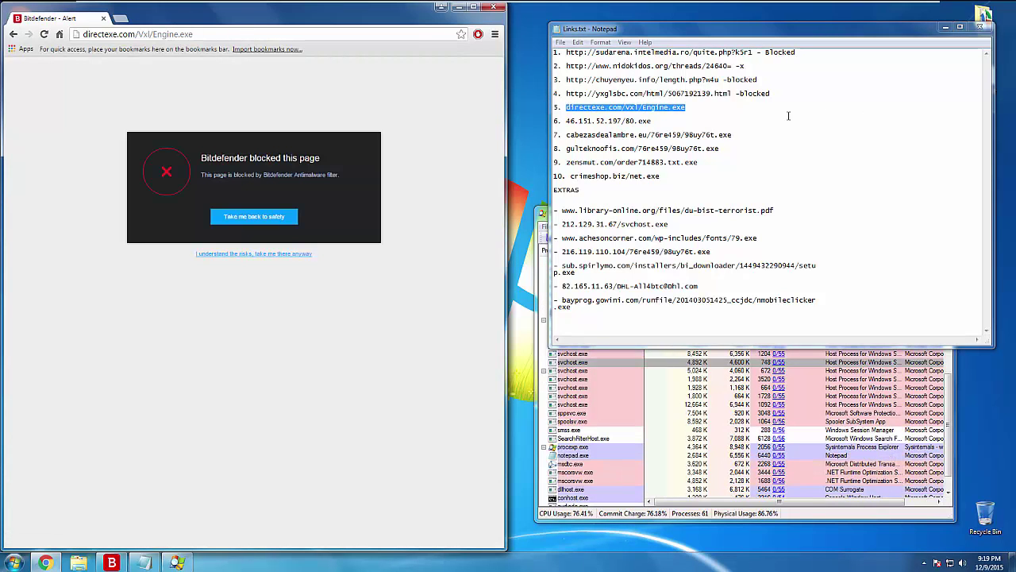
- Add the note "-blocked" after the fifth link in Links.txt
click(701, 107)
text(-)
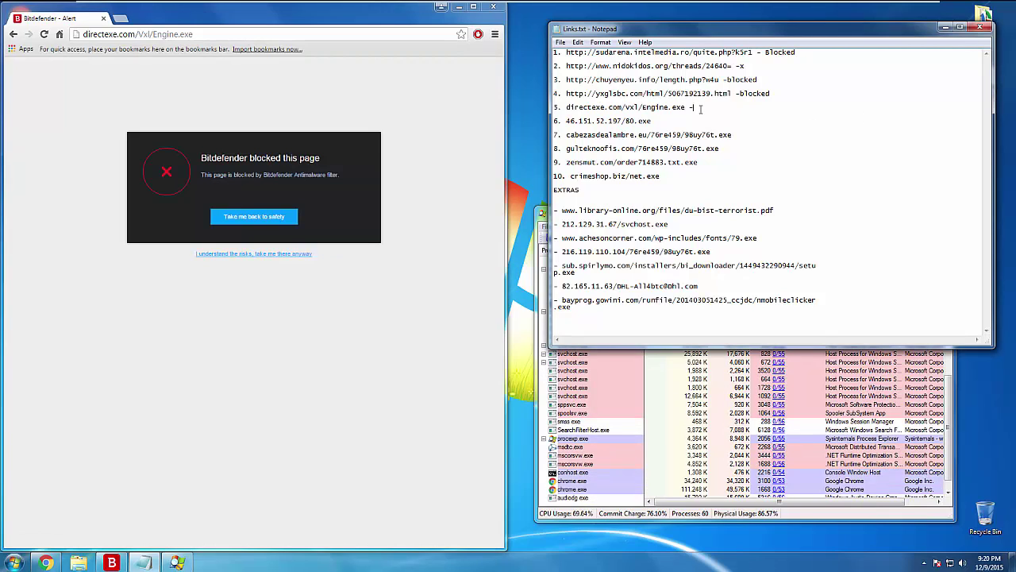
text( bloc)
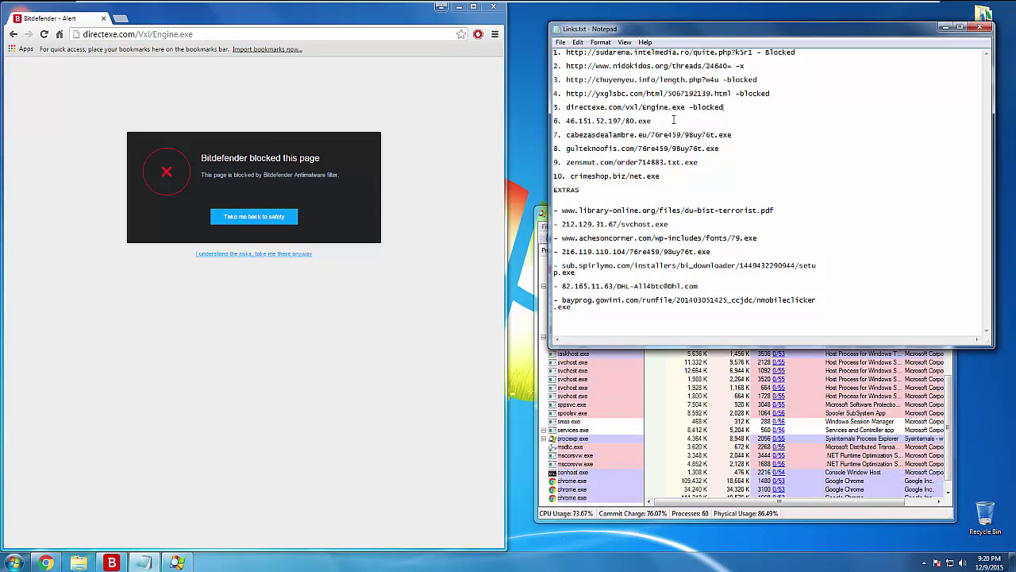
- Load the sixth link, 46.151.52.197/80.exe, in Chrome and note "-x" after it in Links.txt
drag(652, 121, 566, 121)
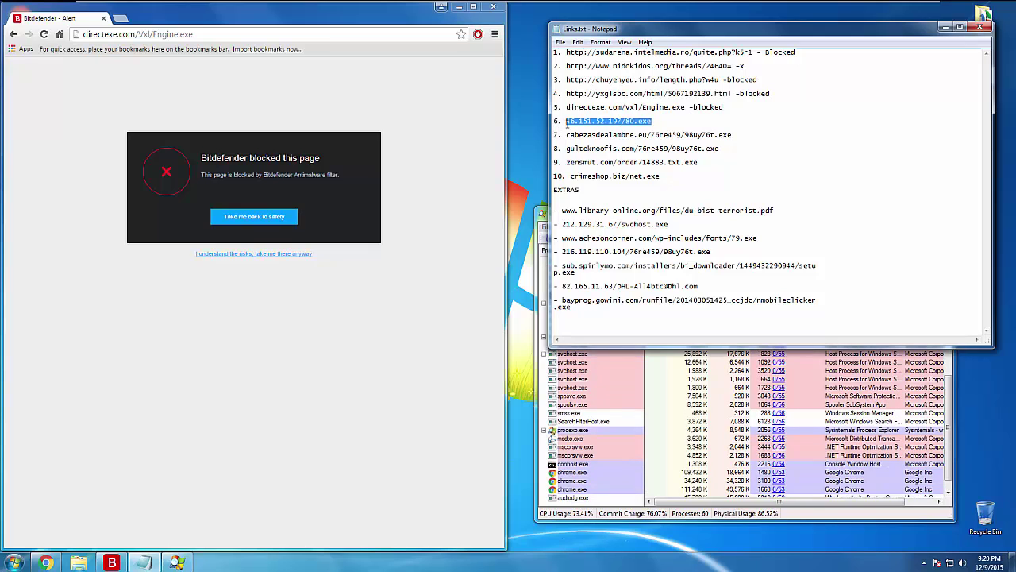
click(137, 34)
key(ctrl+v)
key(Return)
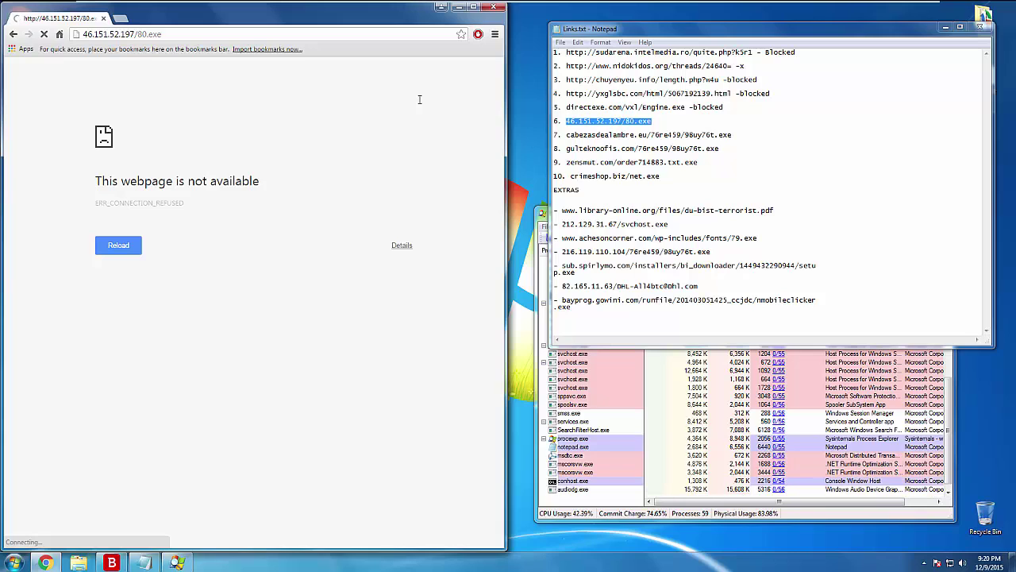
click(660, 118)
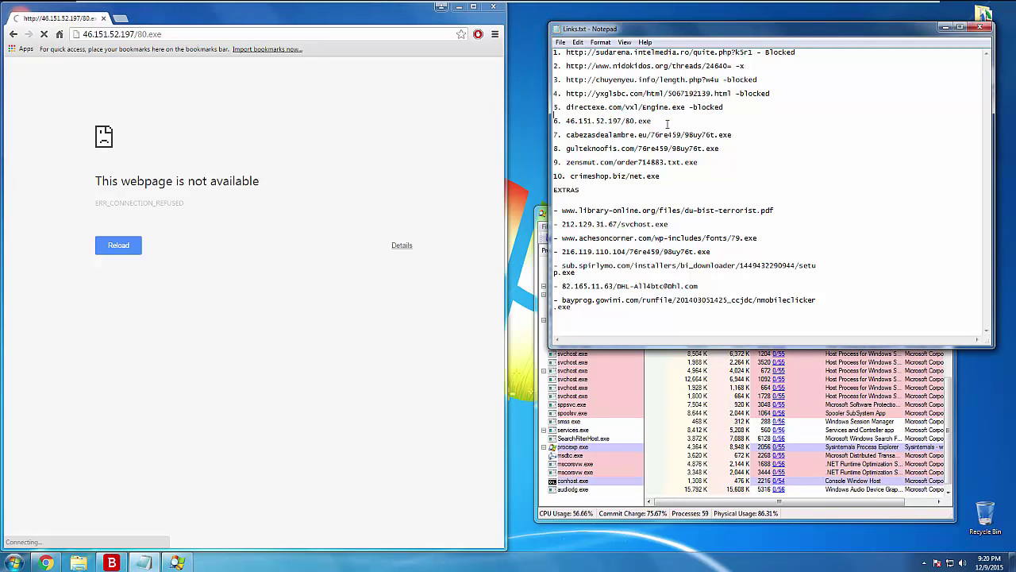
text(-x)
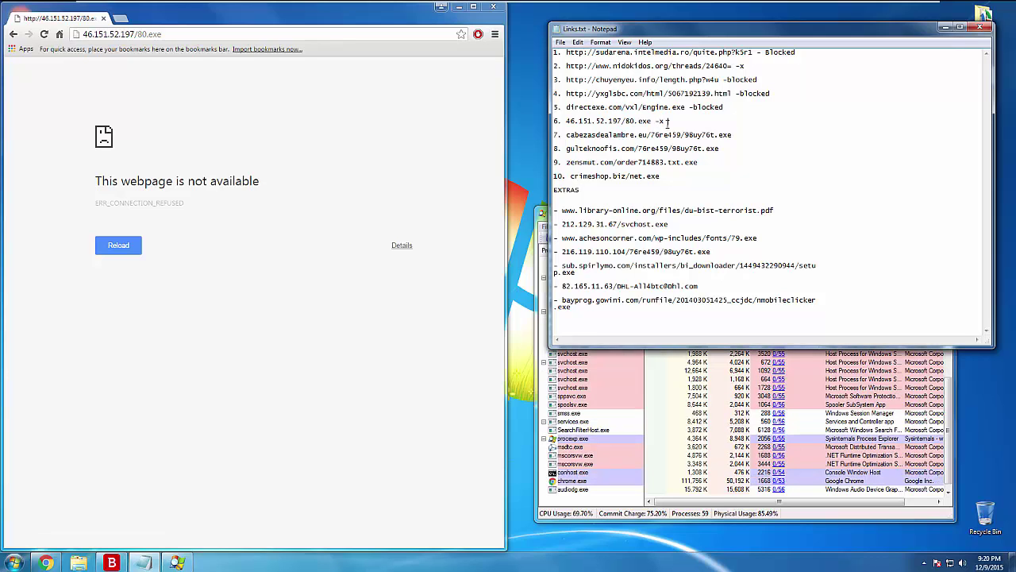
- Load the seventh link, cabezasdealambre.eu/76re459/98uy76t.exe, in Chrome and note "-x" after it in Links.txt
double_click(633, 135)
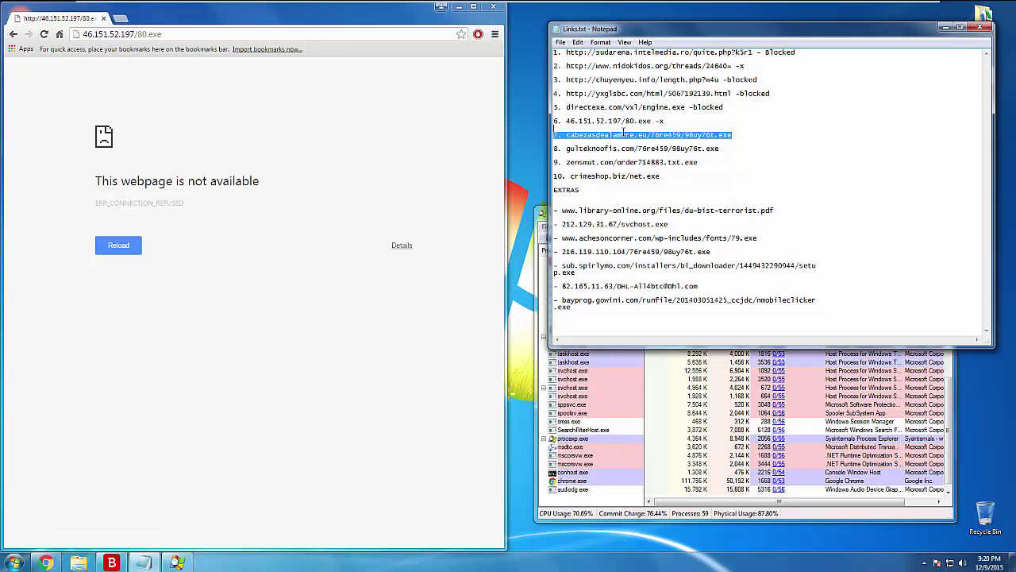
click(153, 46)
click(151, 35)
key(ctrl+v)
key(Escape)
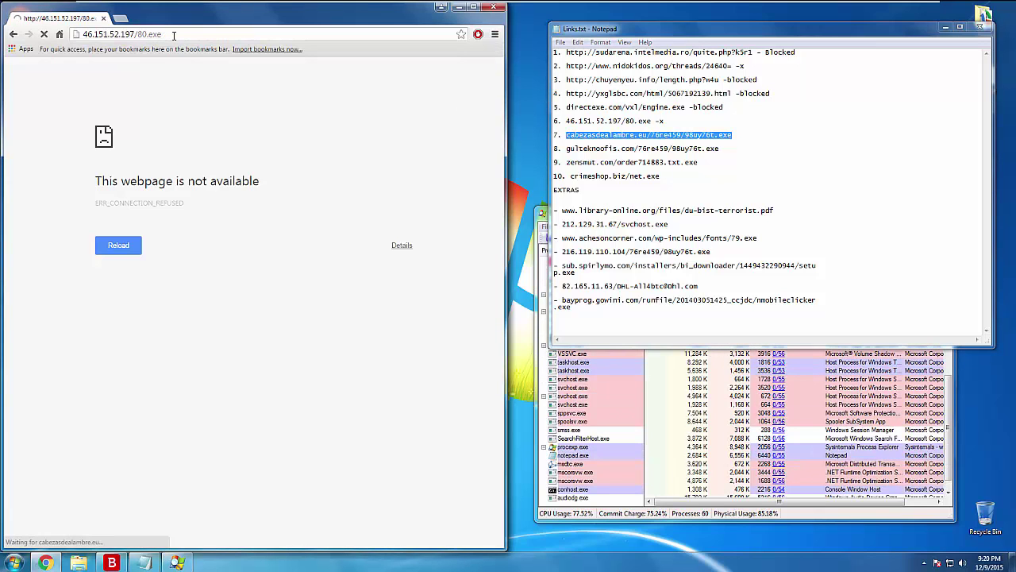
click(745, 140)
text(-x)
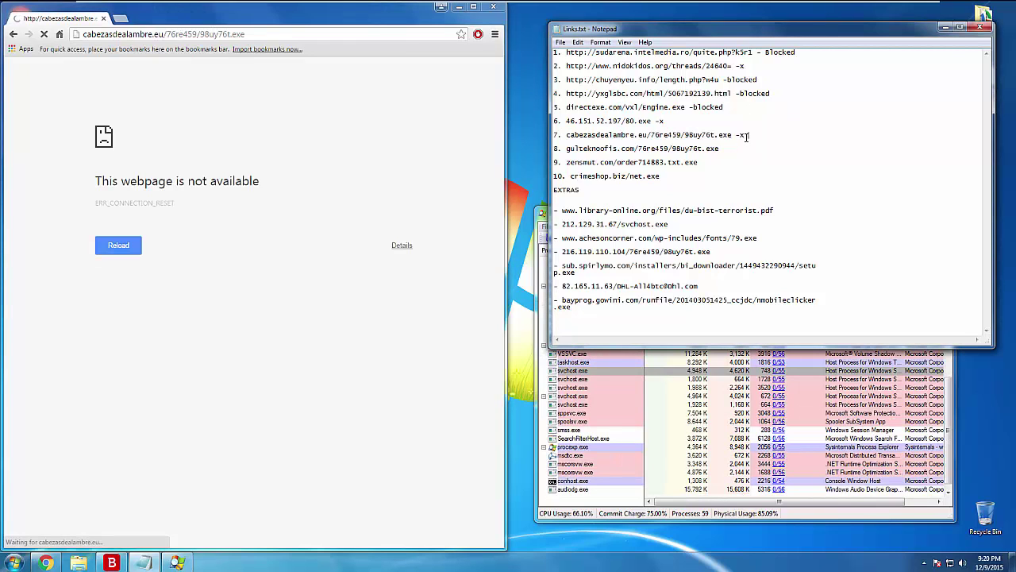
- Load the eighth link, gulteknoofis.com/76re459/98uy76t.exe, in Chrome and note "-x" after it in Links.txt
drag(727, 150, 564, 149)
click(220, 31)
key(ctrl+v)
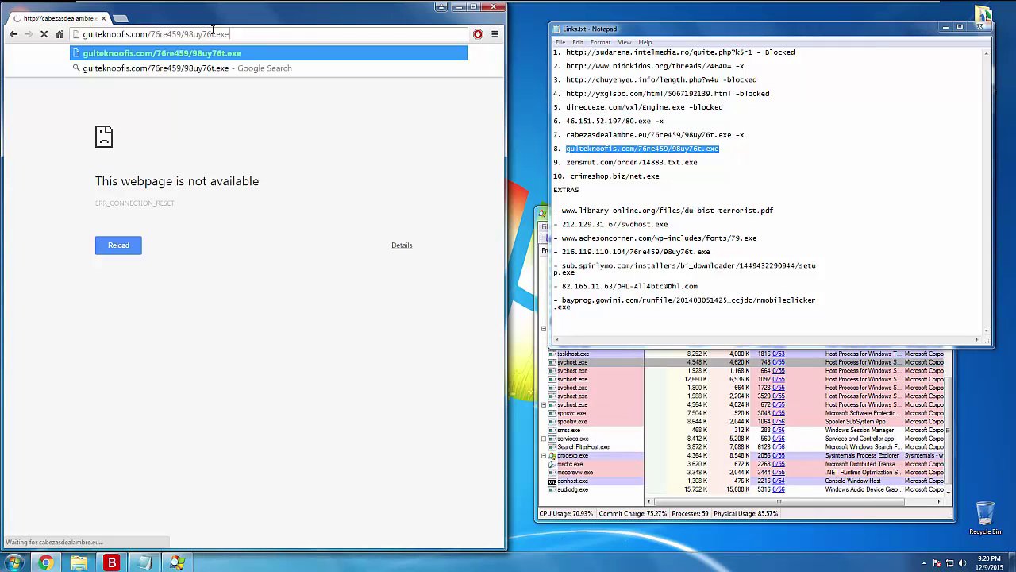
key(Return)
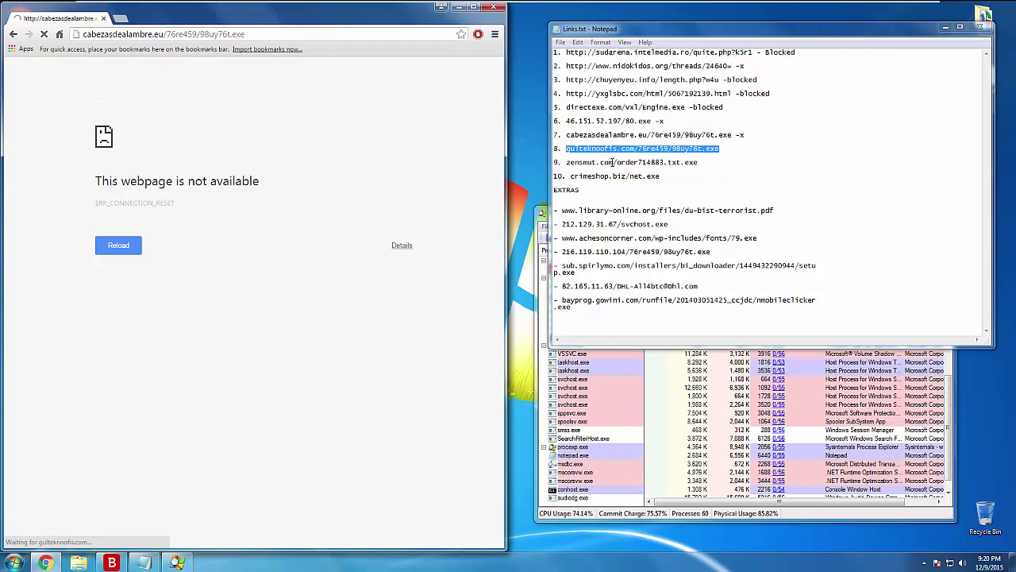
click(724, 154)
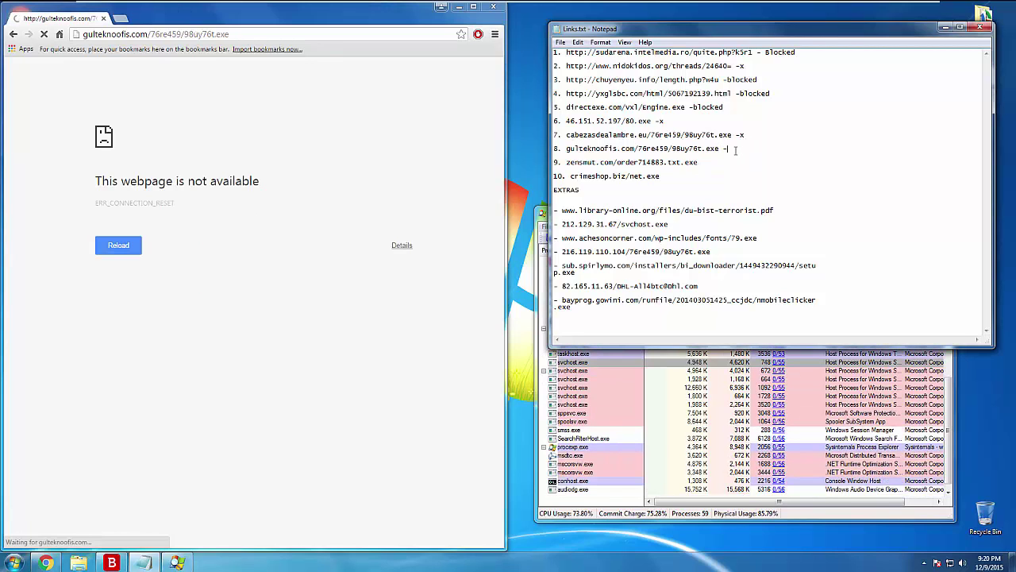
- Copy the ninth link from Links.txt, zensmut.com/order714883.txt.exe, and load it in Chrome
drag(701, 162, 566, 162)
key(ctrl+c)
click(160, 34)
key(ctrl+v)
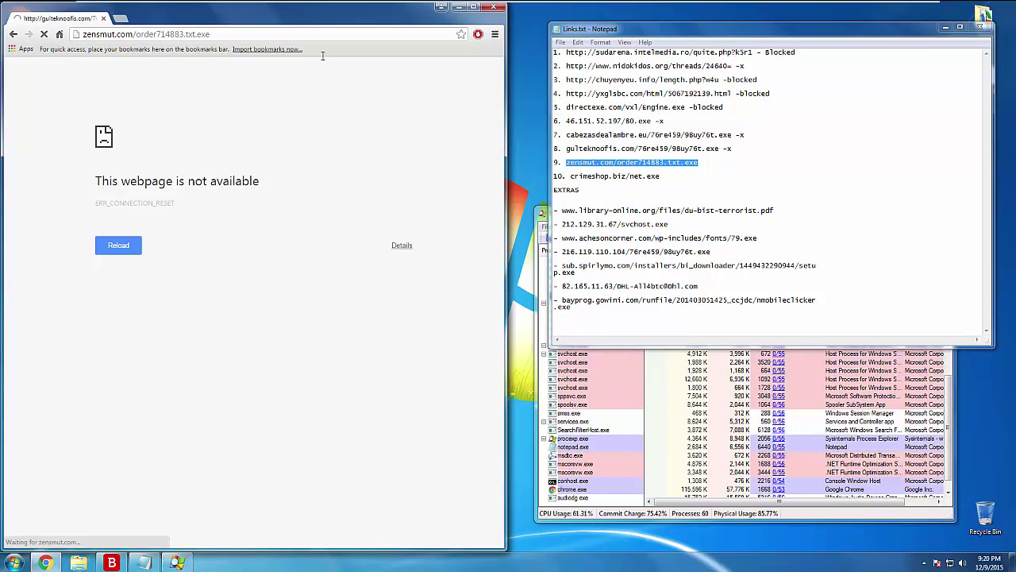
- Add the note "-x" after the ninth link in Links.txt, separated from it by a space
click(712, 164)
text(-x)
key(BackSpace)
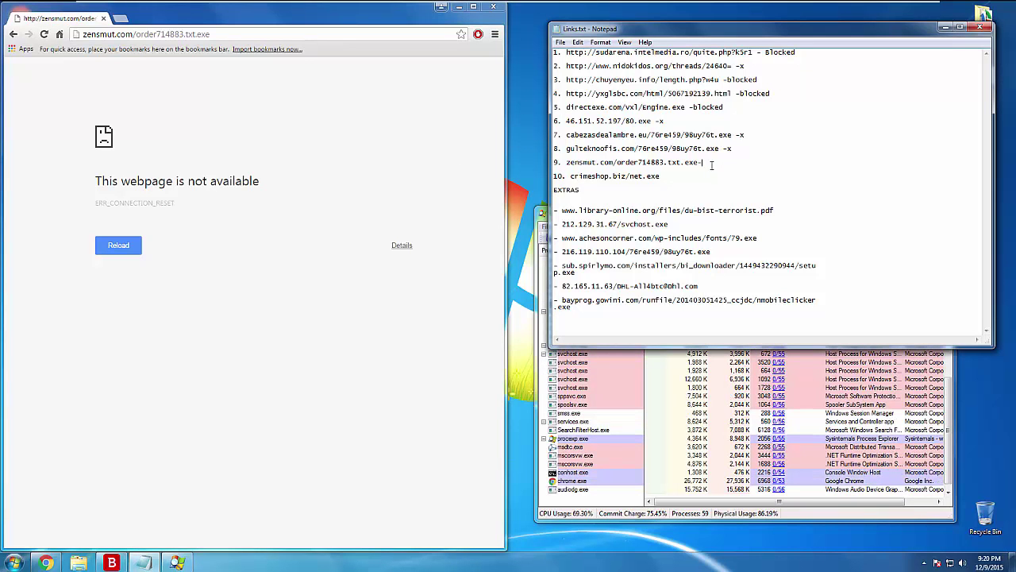
text(-x)
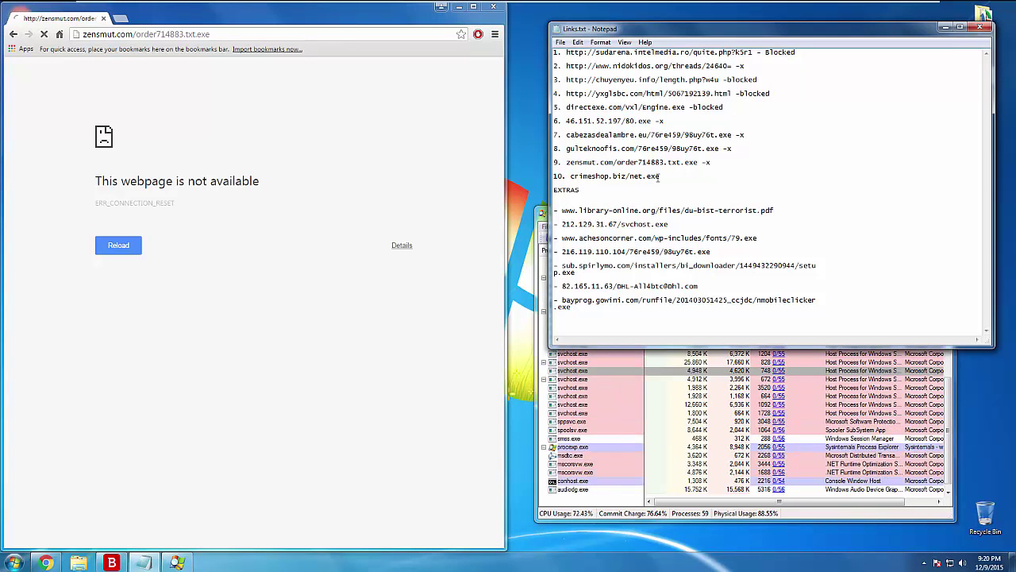
- Load the tenth link, crimeshop.biz/net.exe, in Chrome and highlight the error code on the resulting page
drag(661, 176, 572, 178)
click(184, 26)
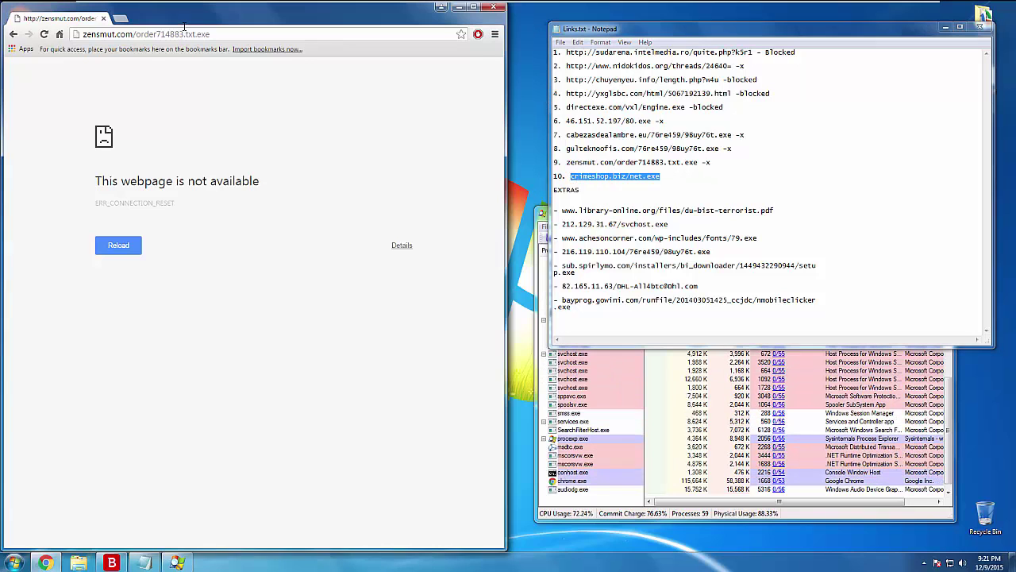
click(176, 34)
key(ctrl+v)
key(Return)
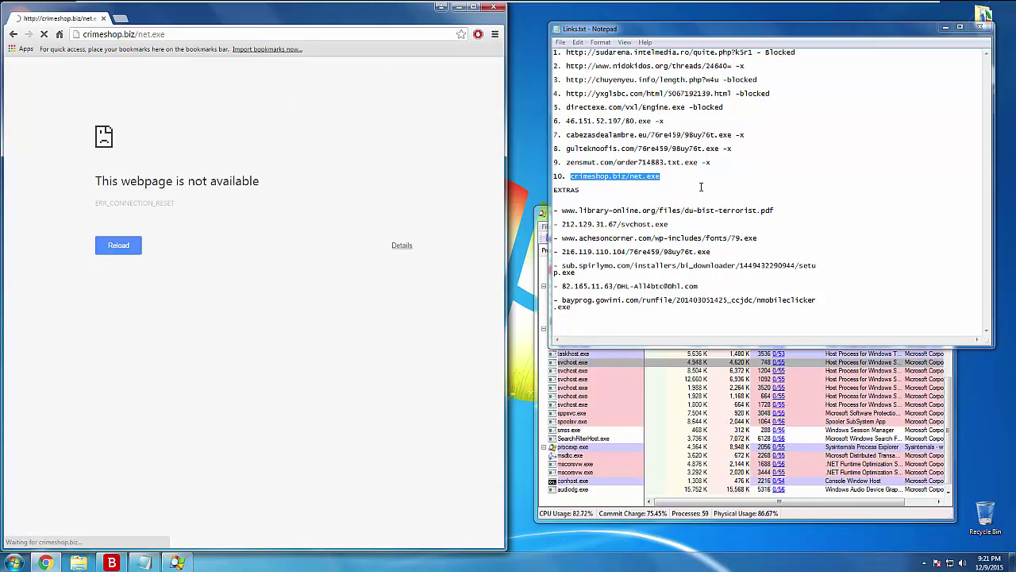
drag(97, 203, 200, 207)
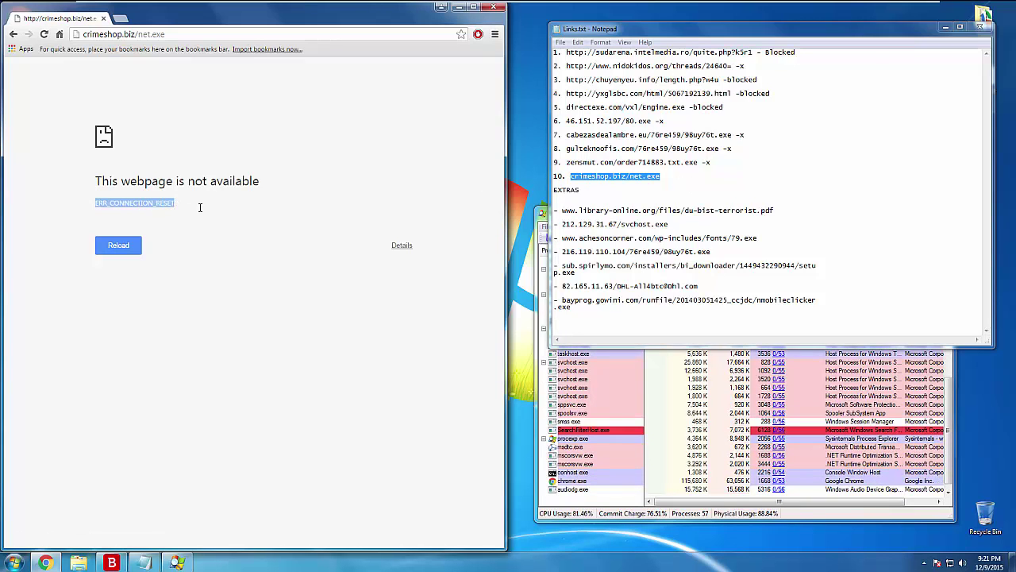
- Check the hidden tray icons, then note "-?" after the tenth link, crimeshop.biz/net.exe, in Links.txt
right_click(200, 208)
click(230, 215)
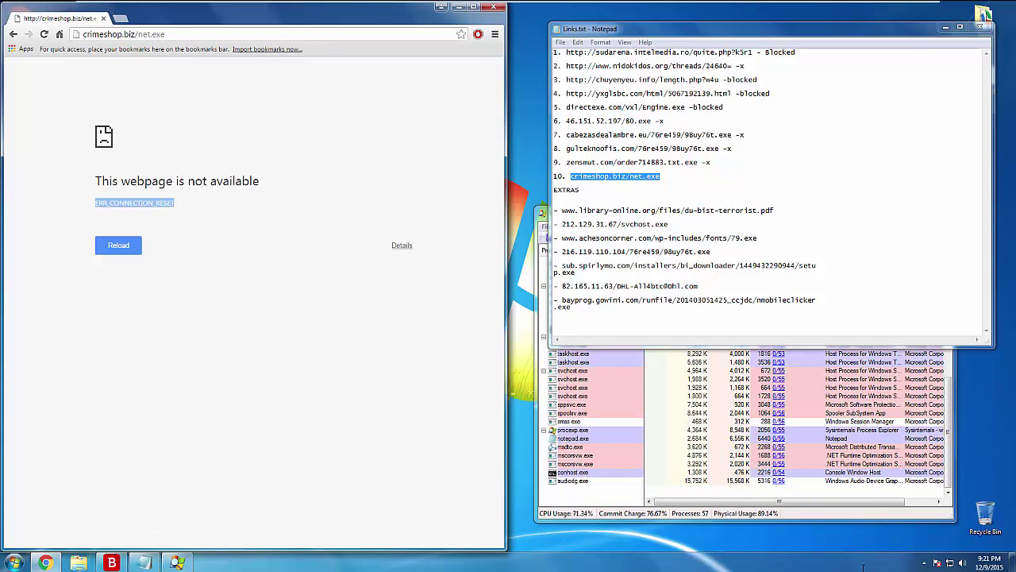
click(924, 563)
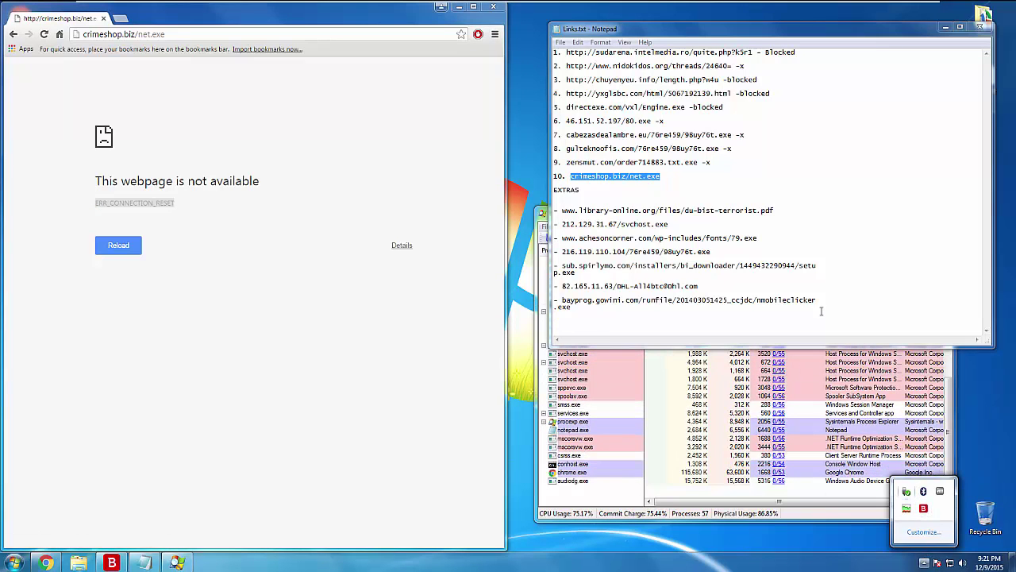
click(675, 181)
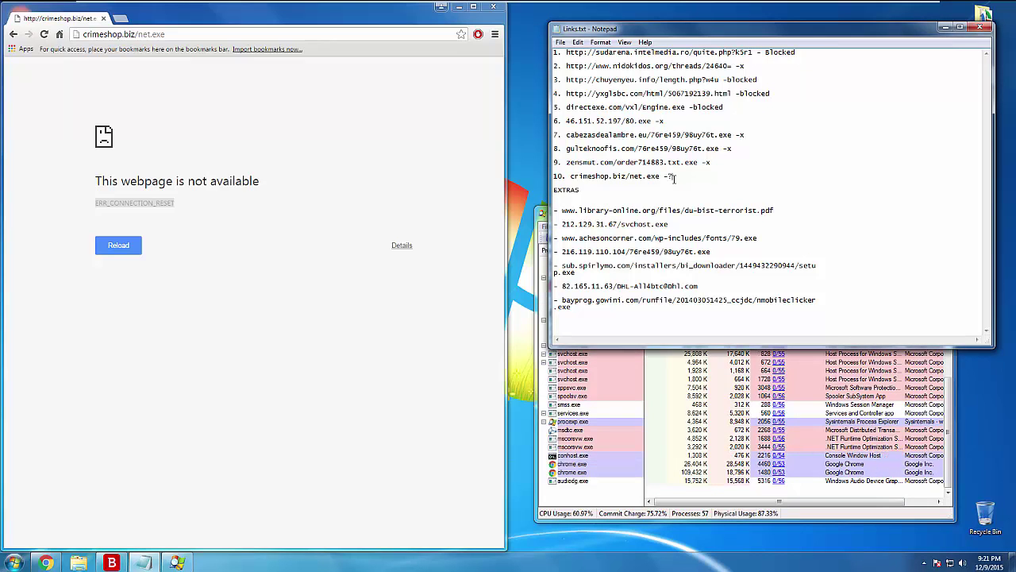
- Reload crimeshop.biz/net.exe in Chrome, then pause AdBlock and reload the page again
click(158, 16)
key(F5)
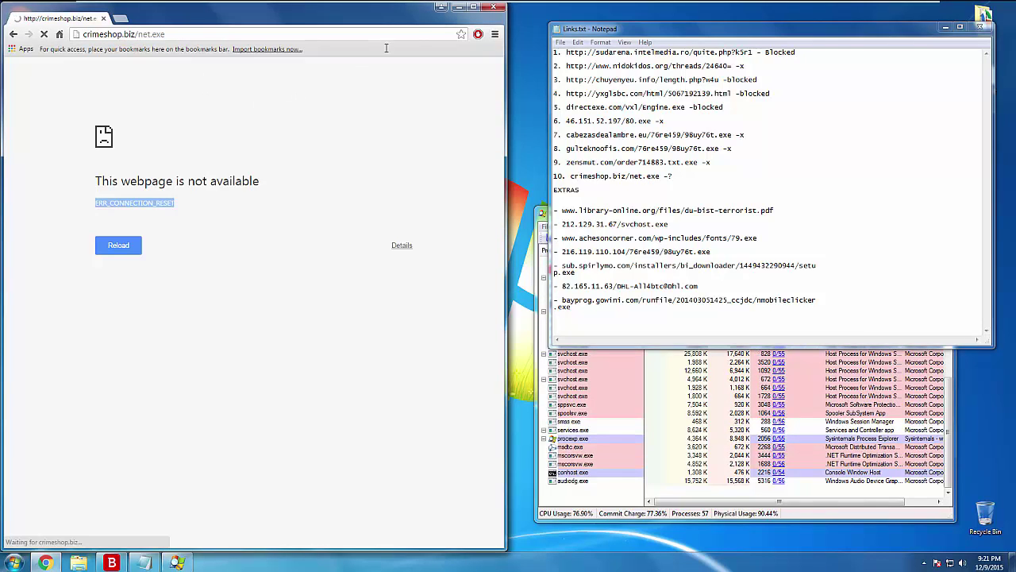
click(478, 34)
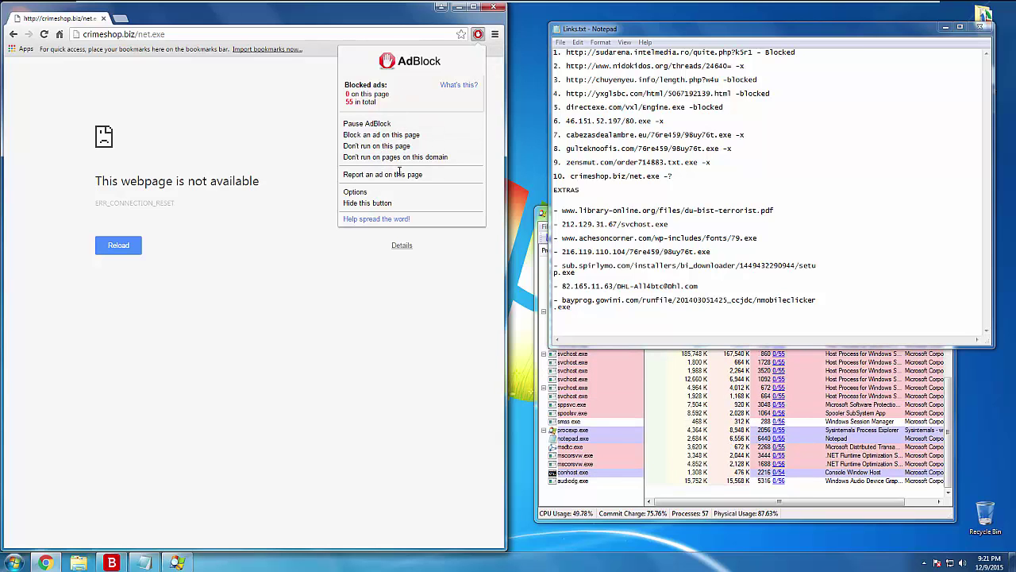
click(371, 125)
key(F5)
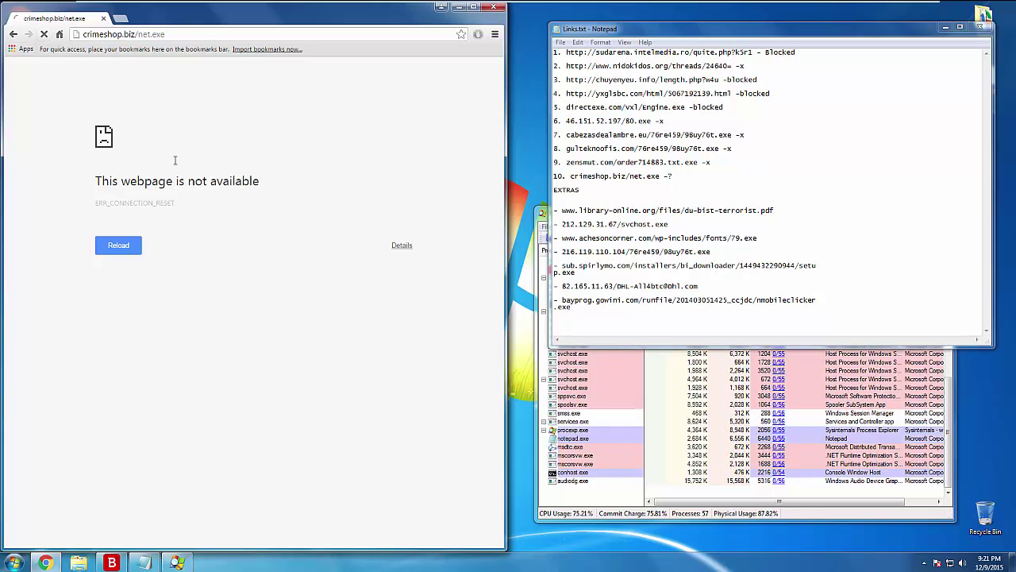
- Take the Windows 7 virtual machine out of full screen and return it to full screen
mouse_move(398, 4)
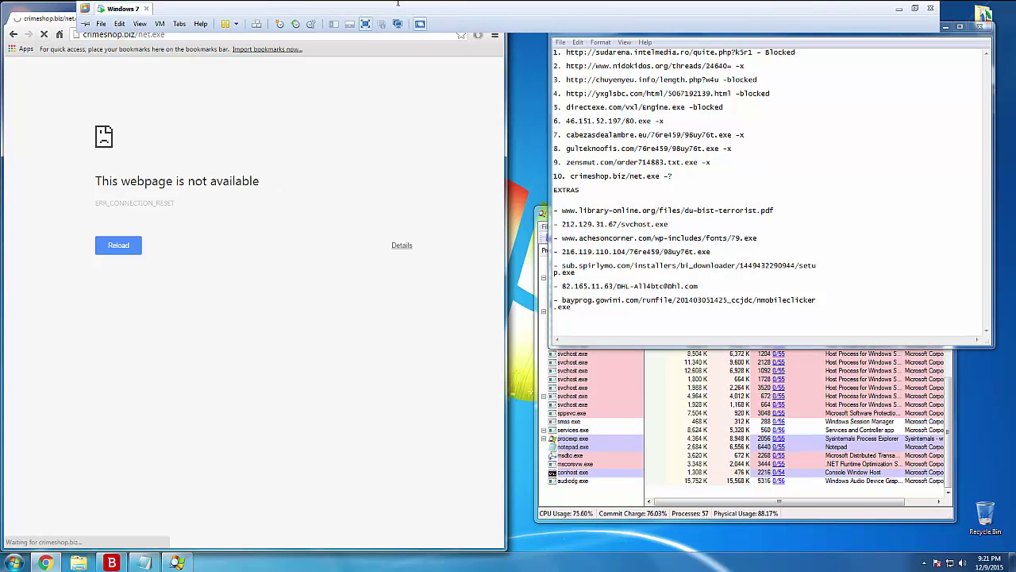
click(365, 24)
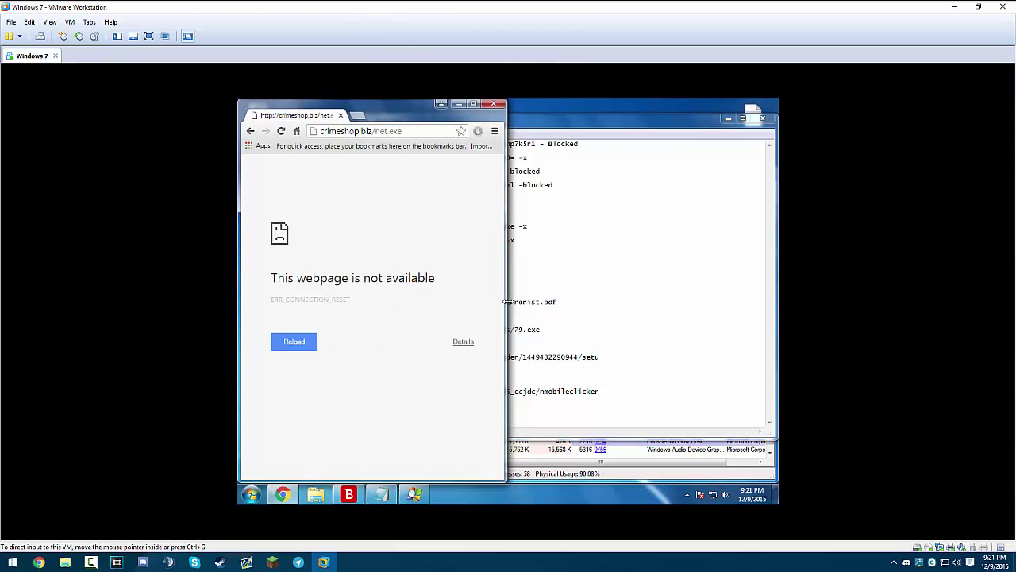
key(ctrl+alt+Return)
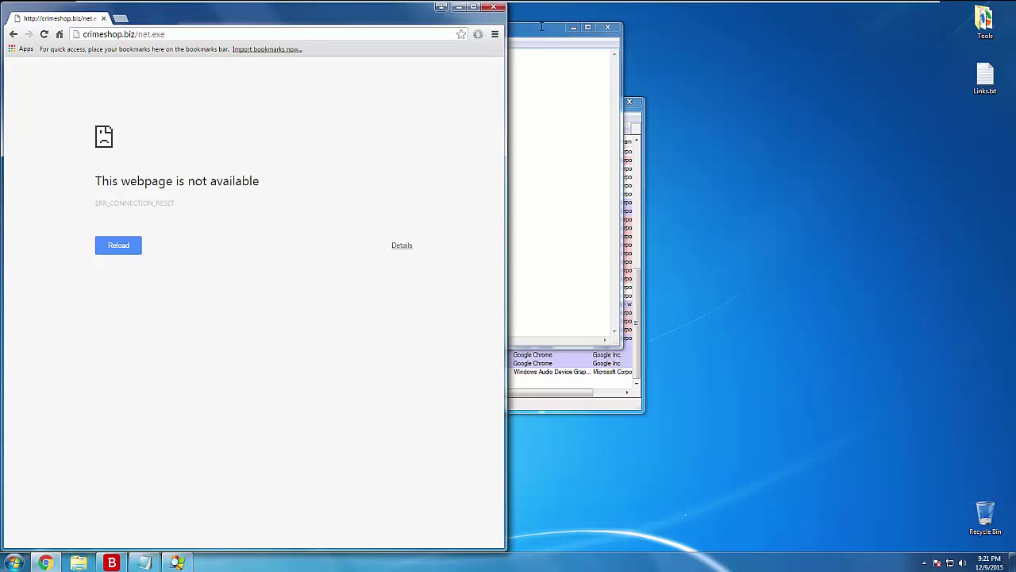
- Move the Process Explorer and Links.txt windows clear of Chrome, with Links.txt above Process Explorer
click(637, 357)
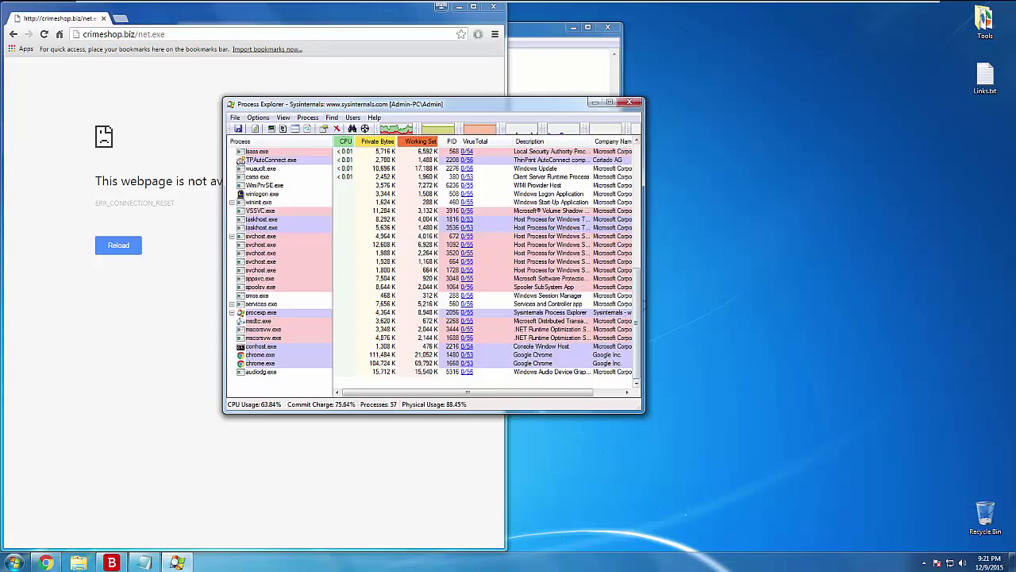
drag(465, 111, 796, 239)
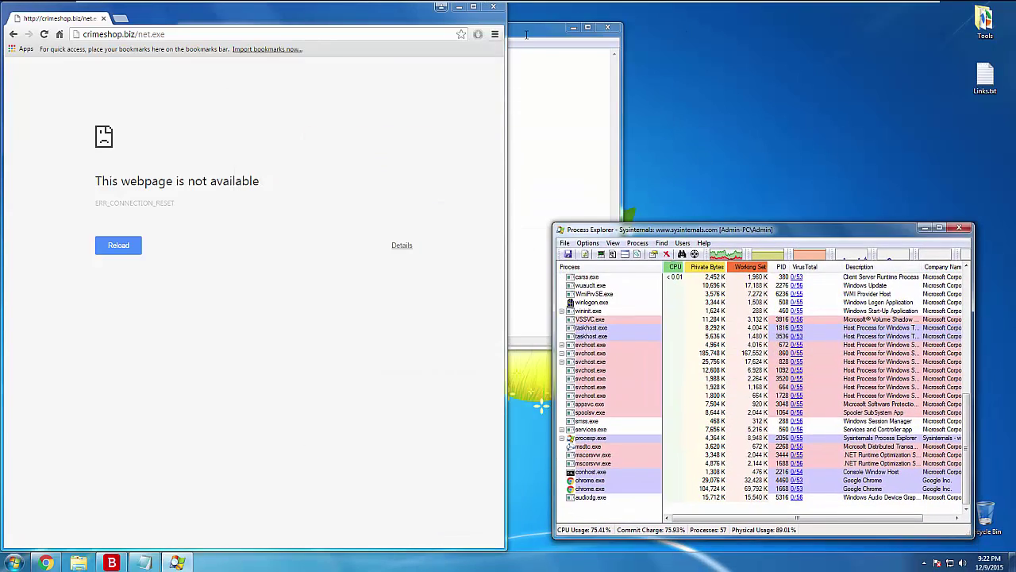
drag(526, 35, 852, 33)
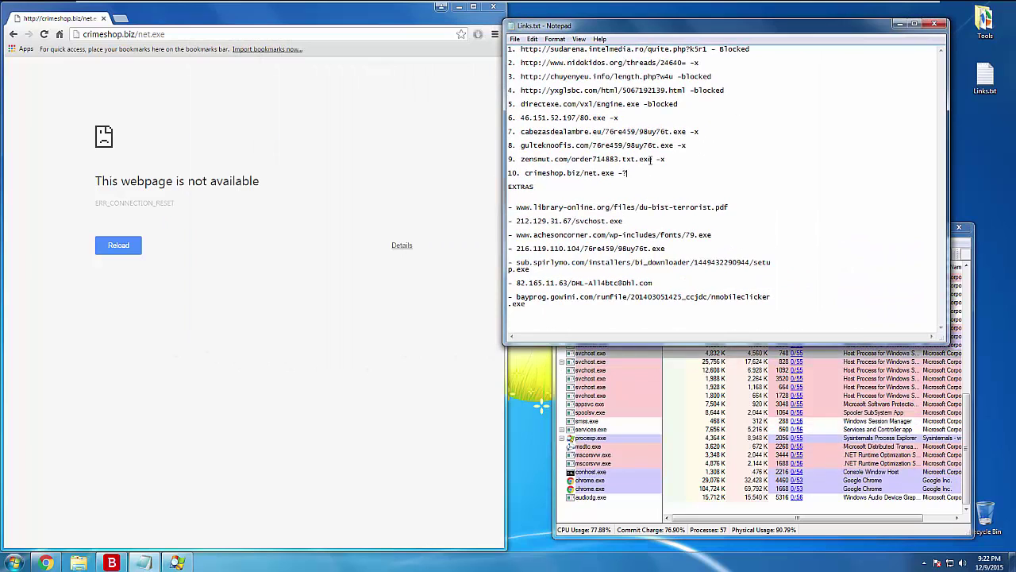
- Change the note after the tenth link in Links.txt to "-x"
click(634, 169)
key(BackSpace)
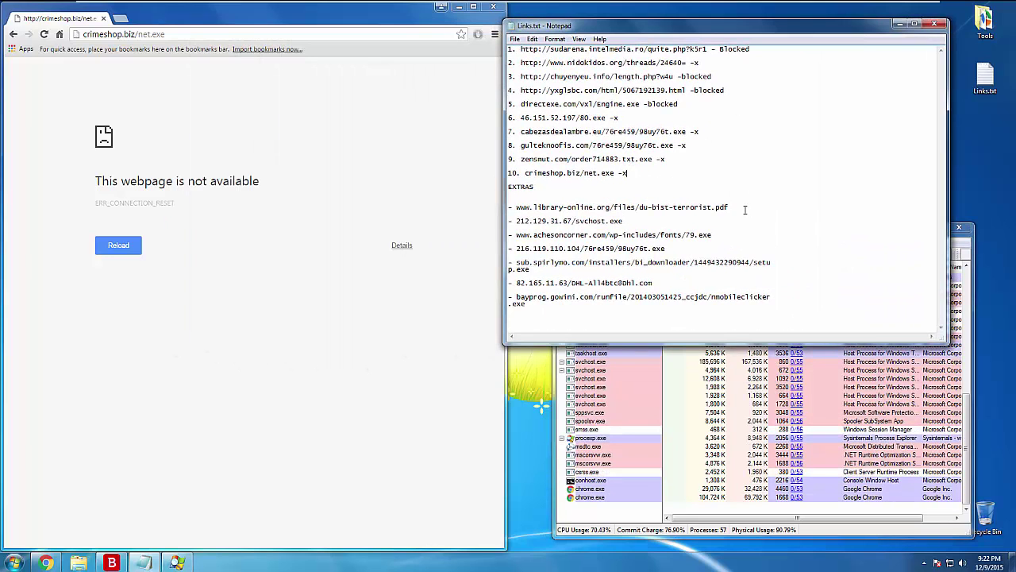
drag(742, 209, 517, 206)
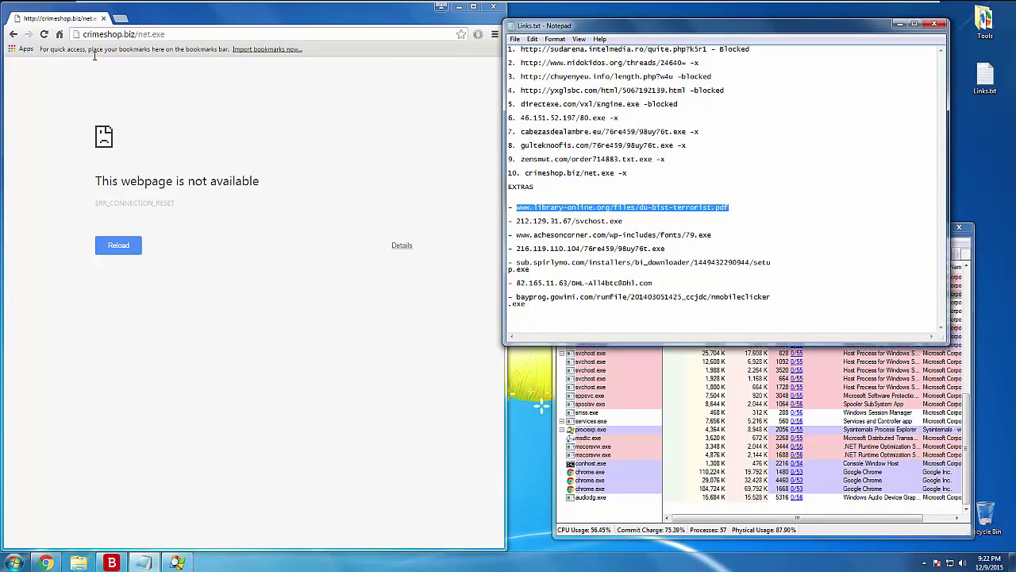
key(ctrl+c)
click(117, 35)
key(ctrl+v)
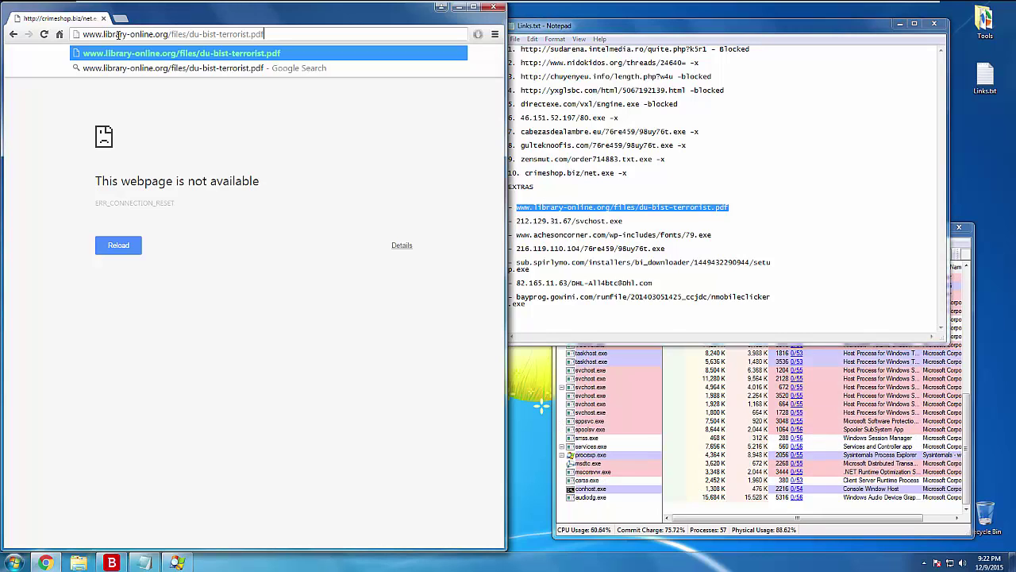
key(Return)
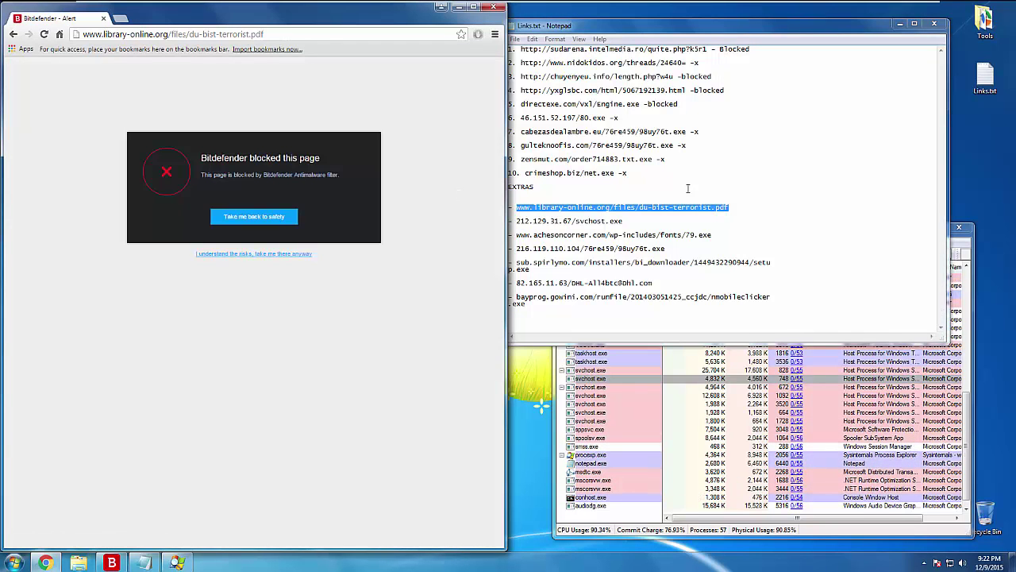
- Add the note "-blocked" after the first EXTRAS link in Links.txt, separated from it by a space
click(752, 211)
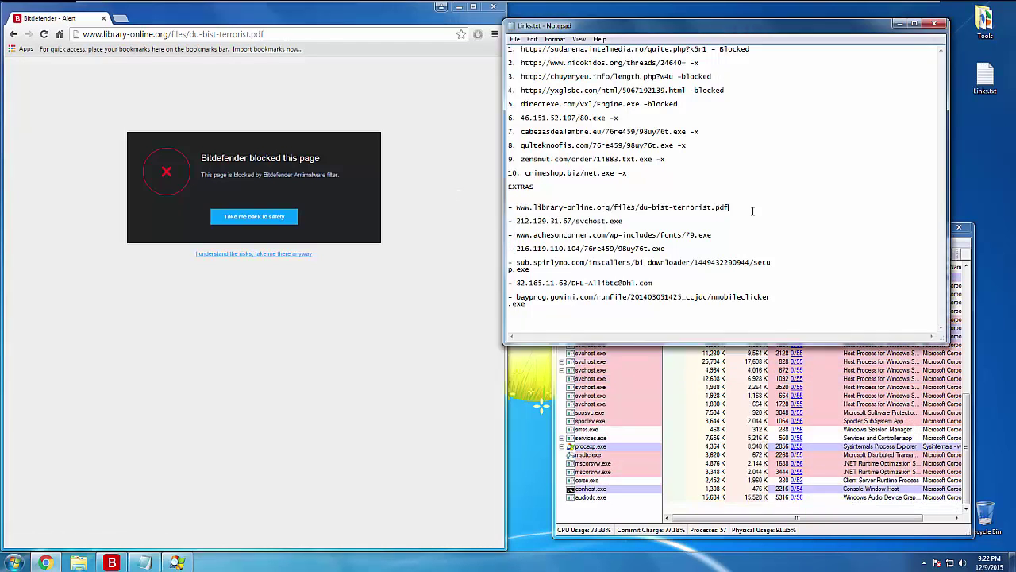
text(-)
key(BackSpace)
key(BackSpace)
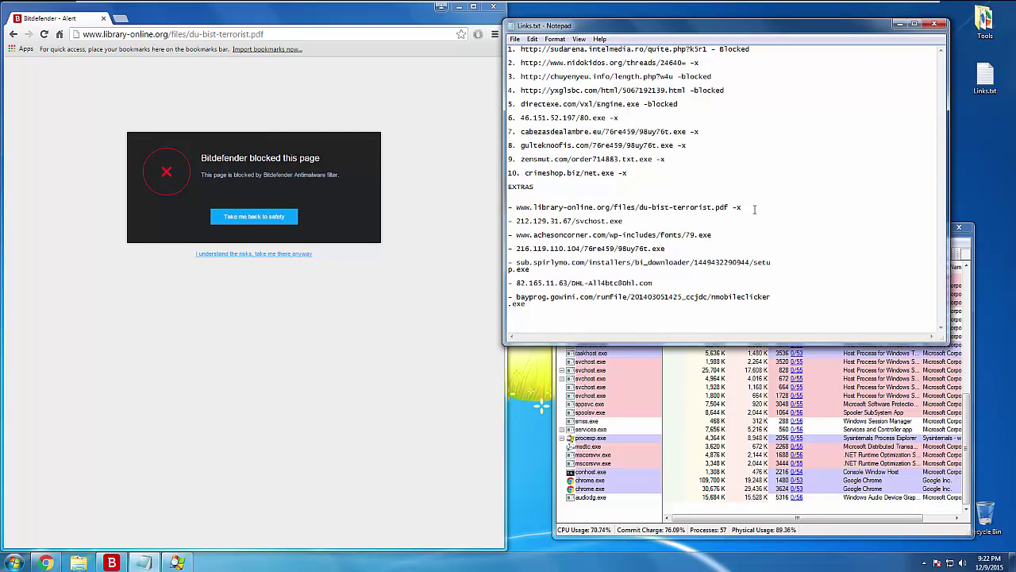
text(-blocked)
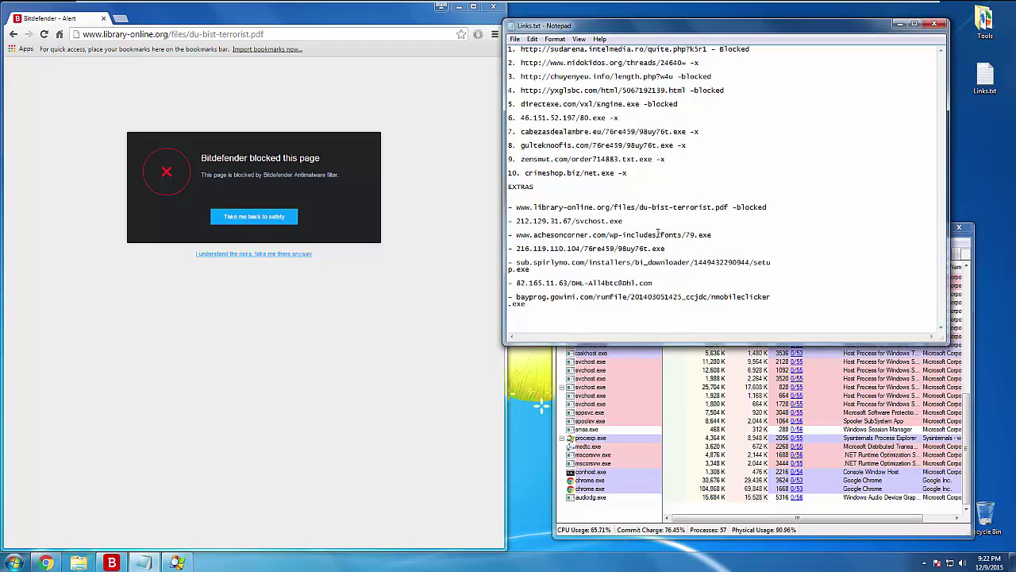
- Load the second EXTRAS link, 212.129.31.67/svchost.exe, in Chrome and note "-blocked" after it in Links.txt
drag(625, 222, 516, 222)
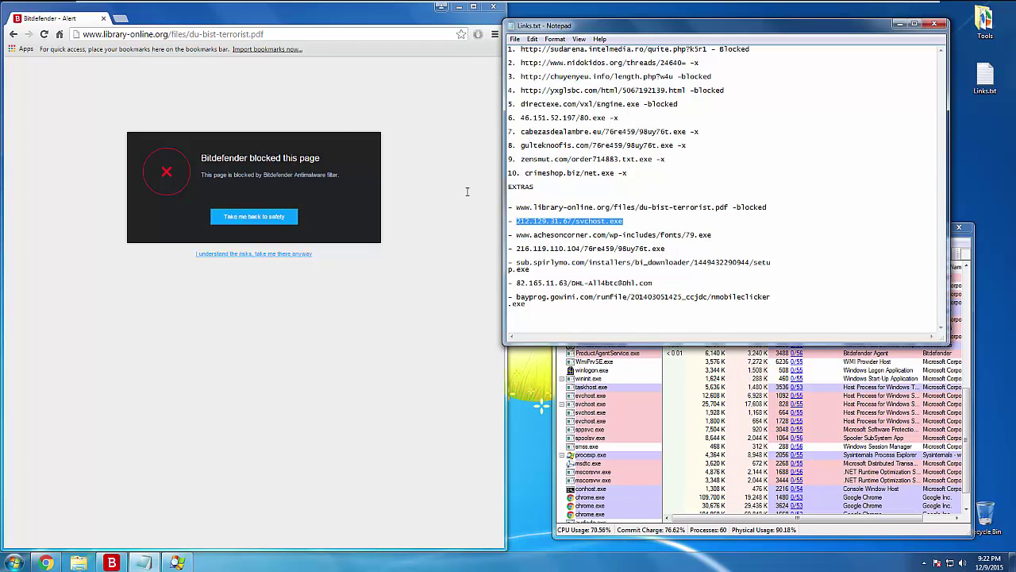
click(151, 33)
key(ctrl+v)
key(Return)
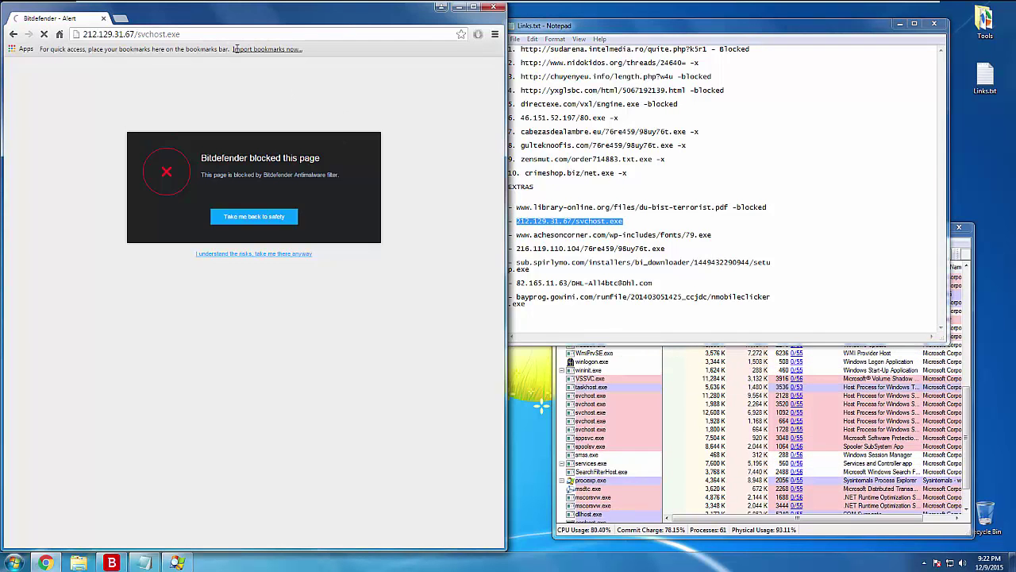
click(626, 220)
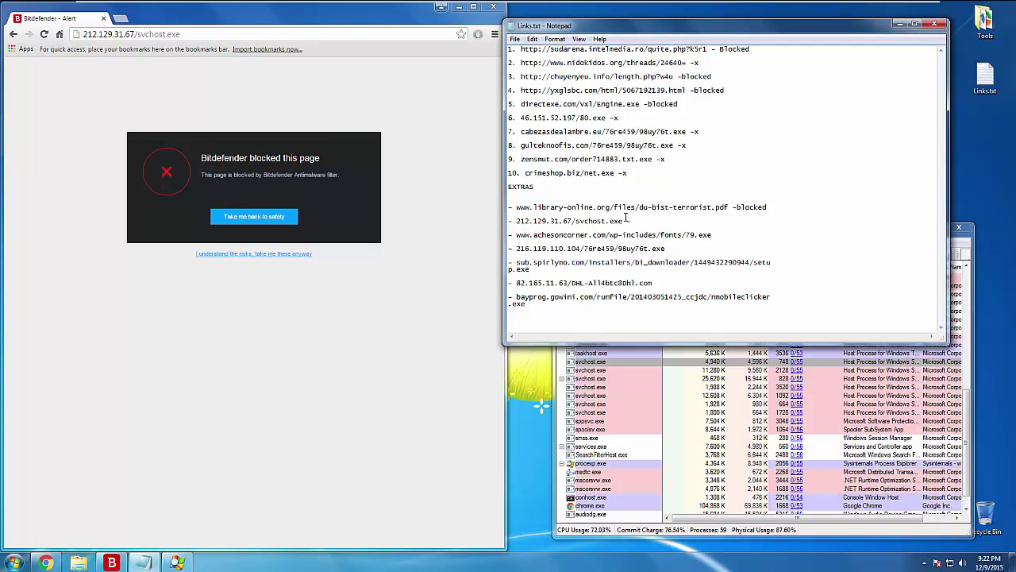
text(-blocked)
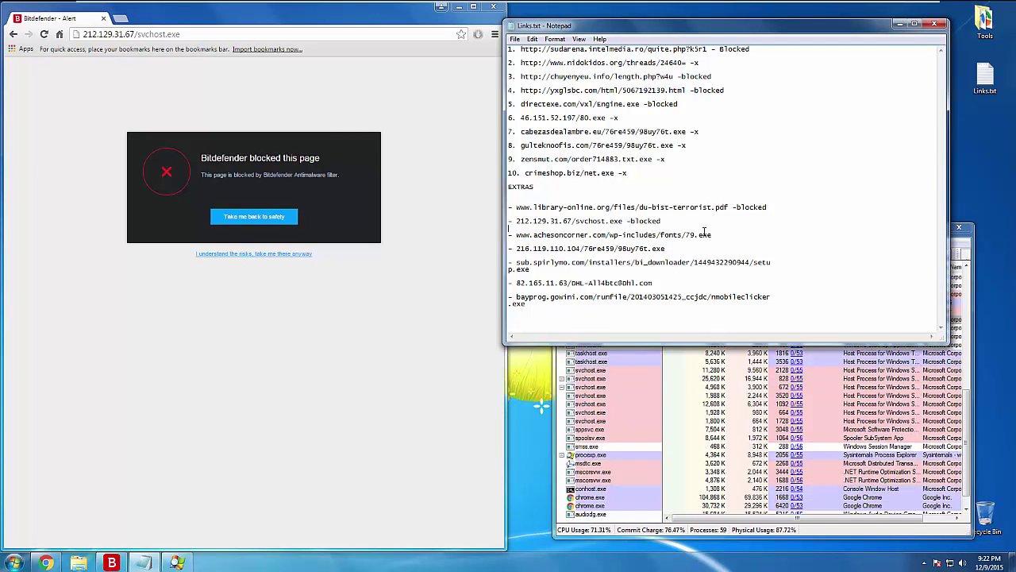
drag(510, 235, 627, 235)
click(717, 237)
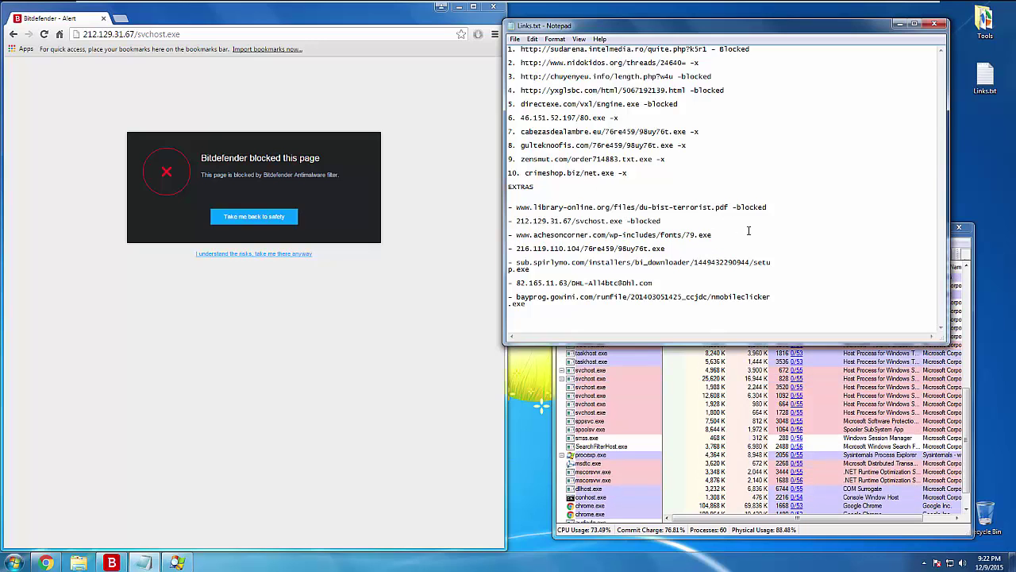
drag(713, 235, 513, 233)
key(ctrl+c)
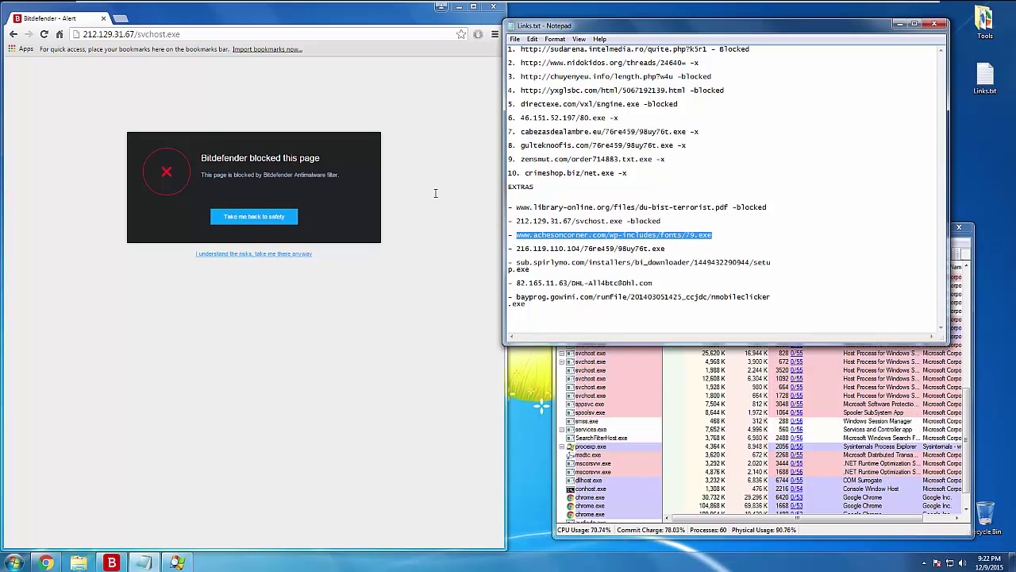
click(149, 34)
key(ctrl+v)
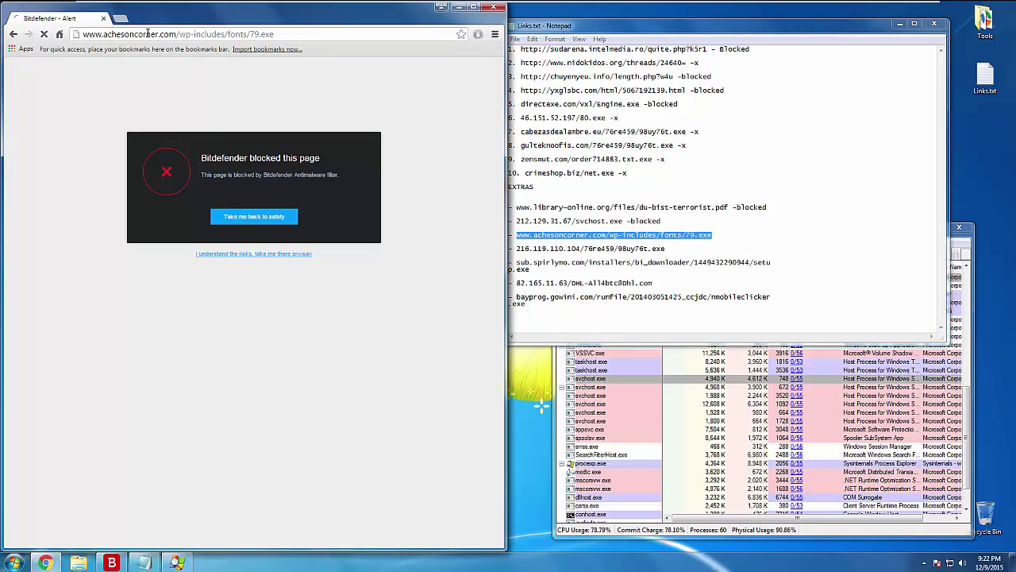
key(Return)
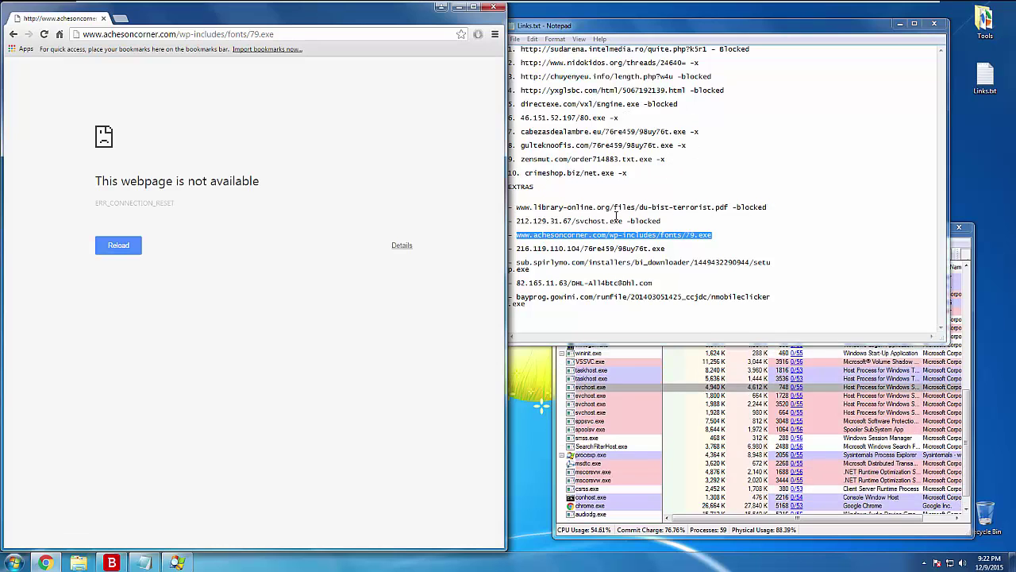
click(727, 233)
text(-x)
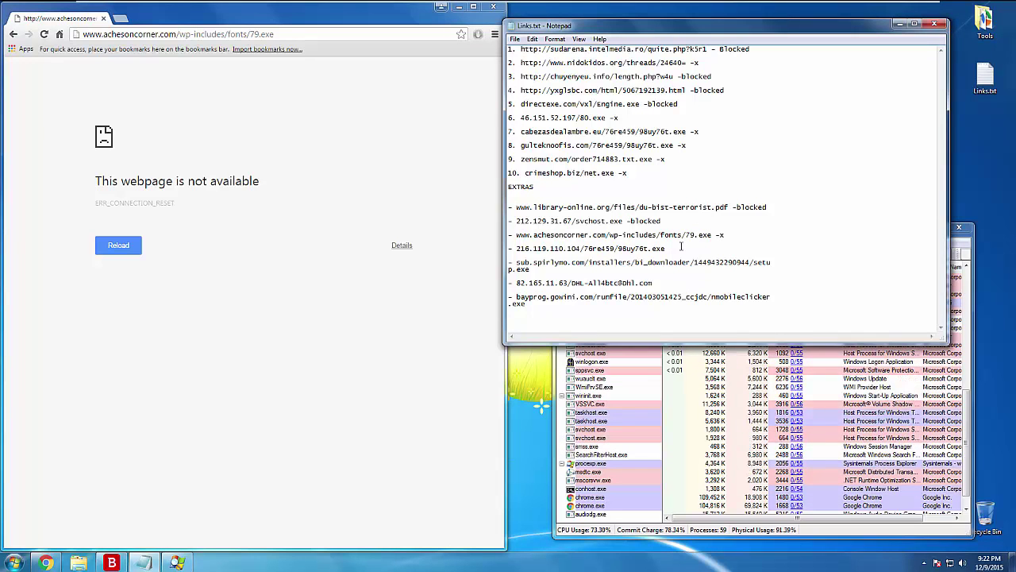
- Load the fourth EXTRAS link, 216.119.110.104/76re459/98uy76t.exe, in Chrome and note "-x" after it in Links.txt
drag(666, 249, 517, 249)
key(ctrl+c)
click(190, 35)
key(ctrl+v)
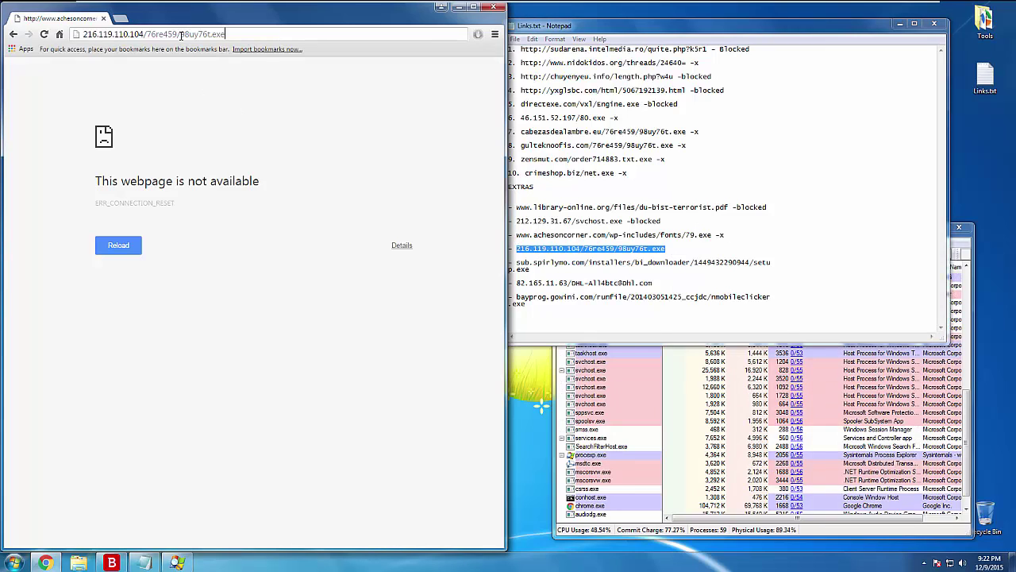
key(Return)
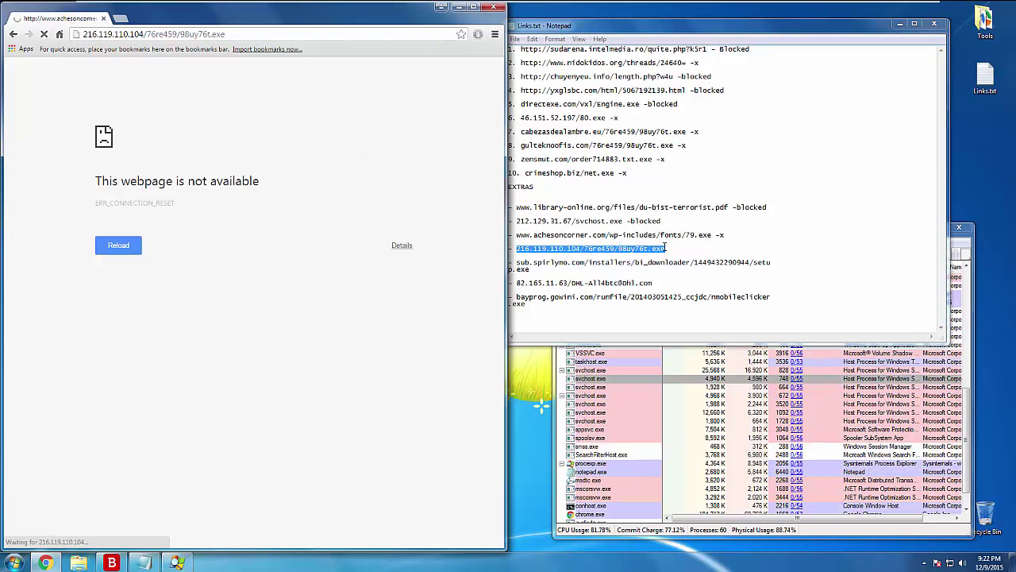
drag(529, 270, 509, 262)
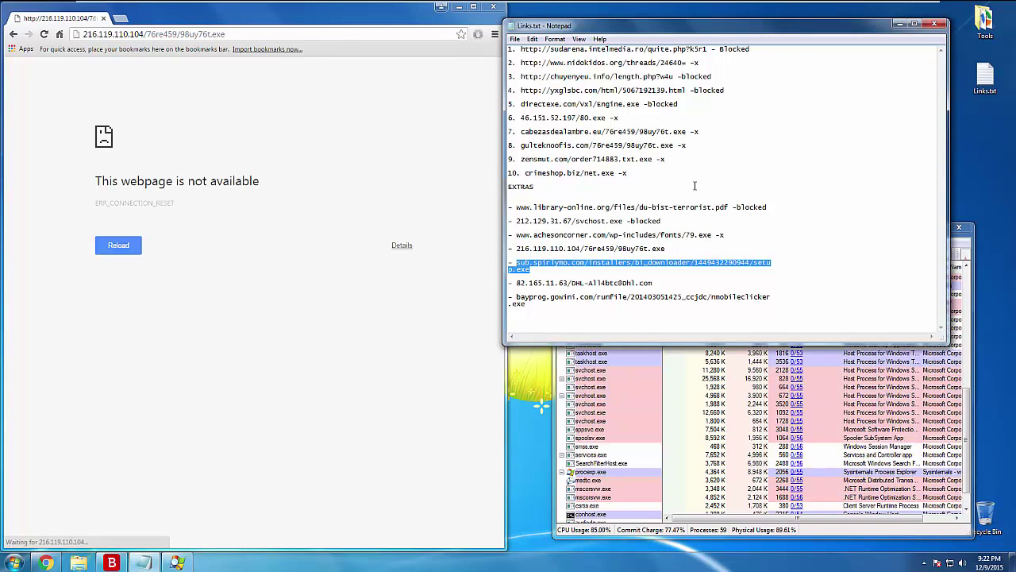
click(686, 255)
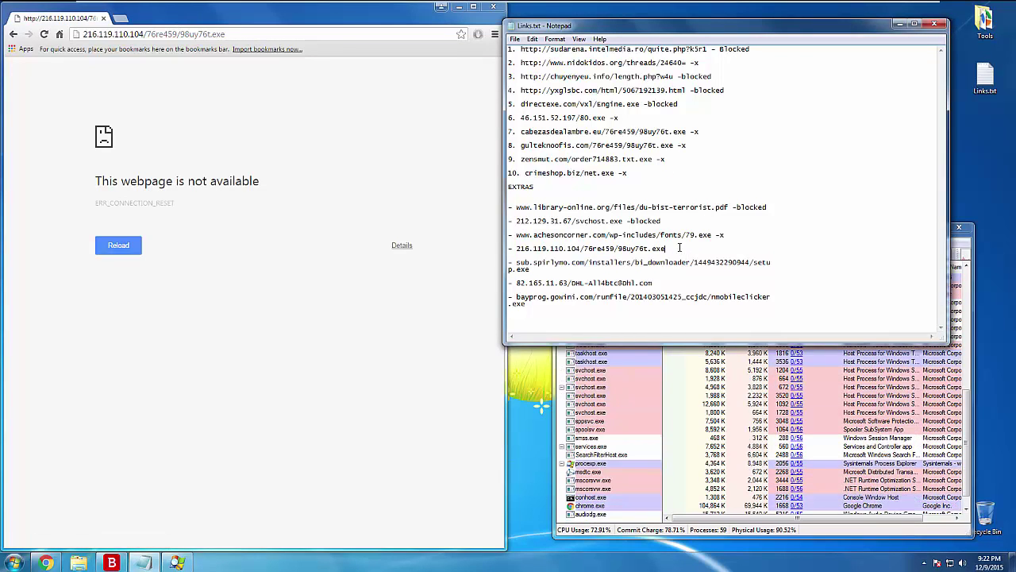
text(-x)
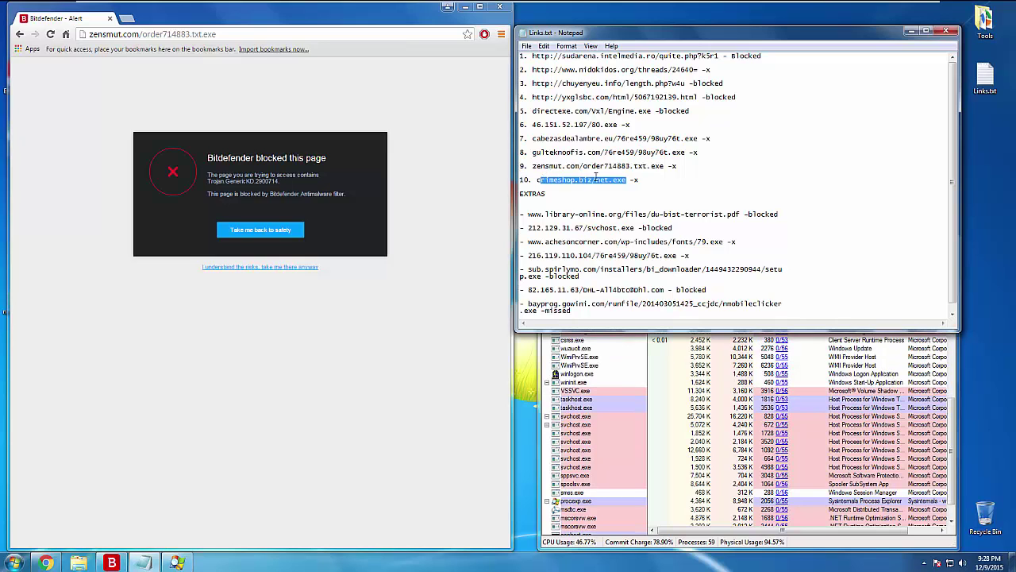
- Copy link 10, crimeshop.biz/net.exe, from Links.txt and change the note after link 9, zensmut.com/order714883.txt.exe, to "-blocked"
key(End)
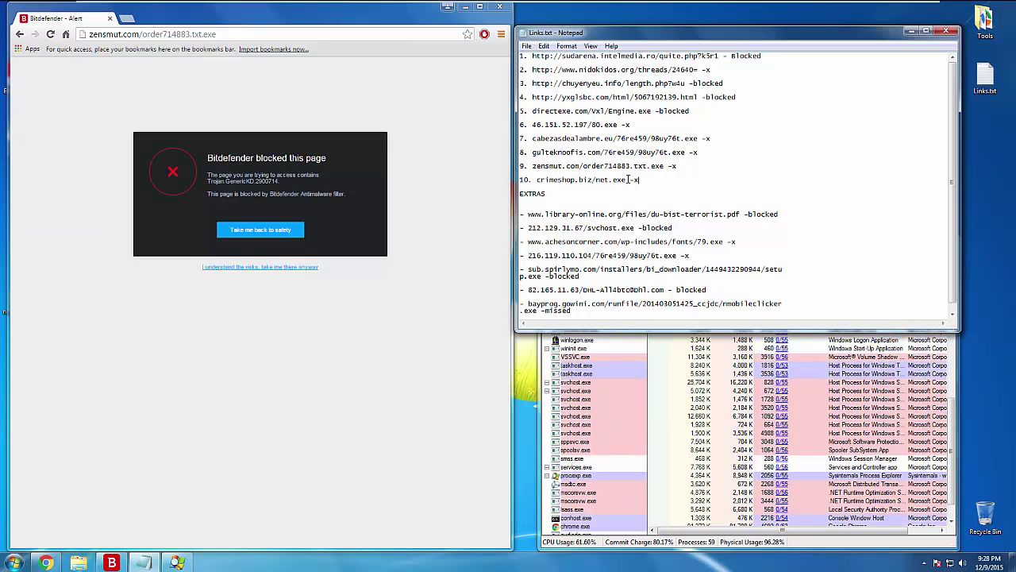
drag(626, 179, 537, 180)
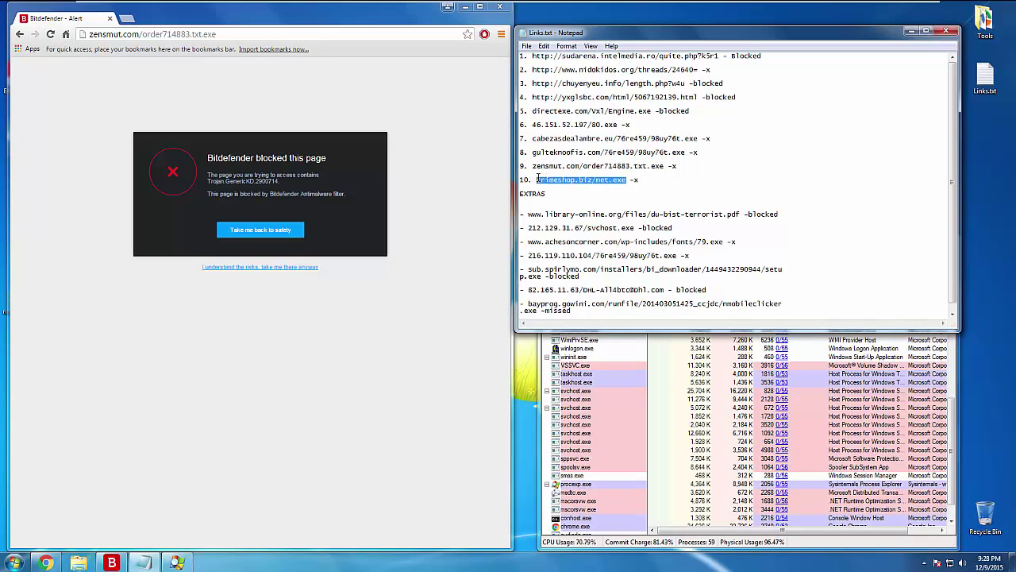
click(681, 171)
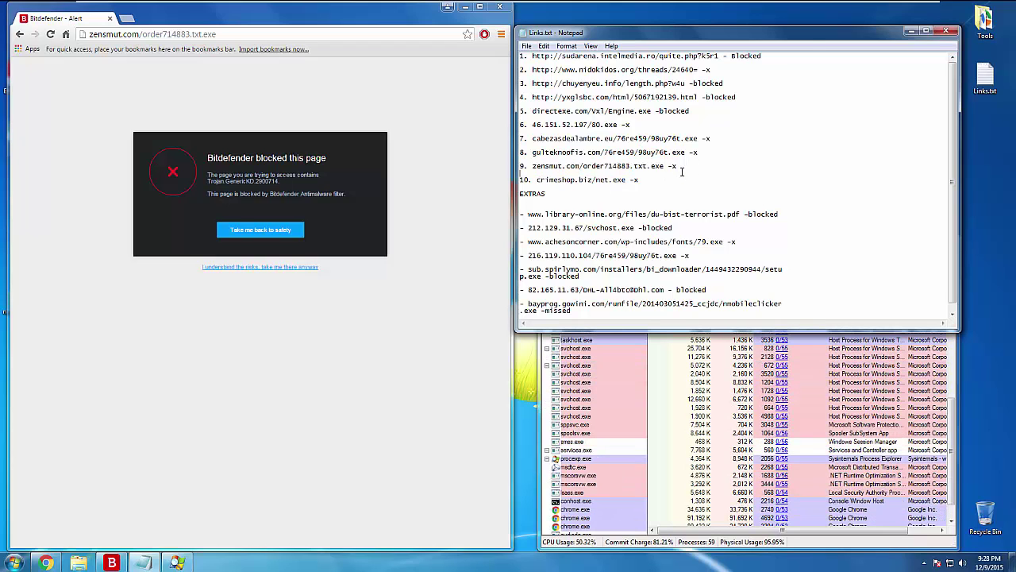
key(BackSpace)
key(BackSpace)
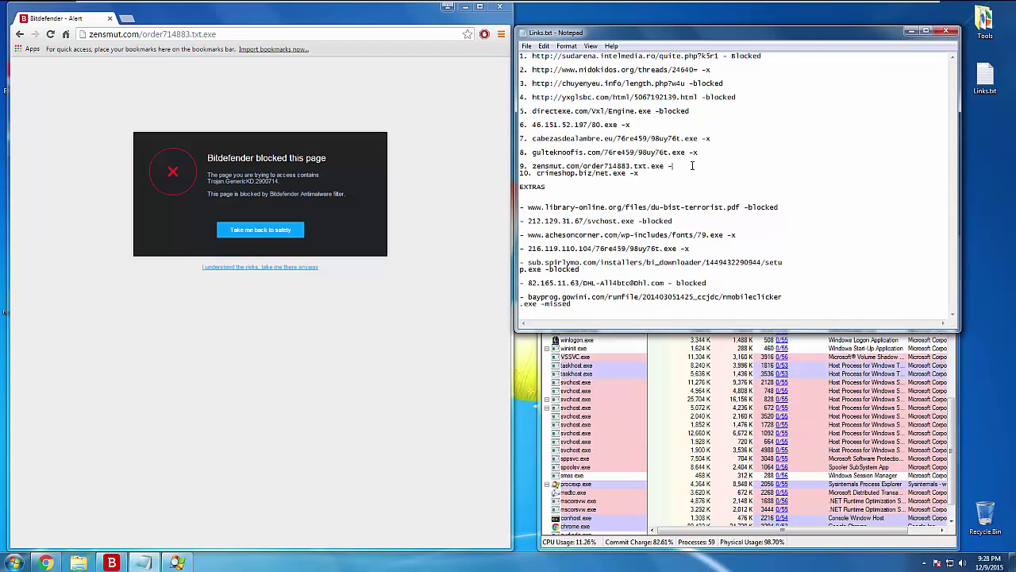
text(blocked)
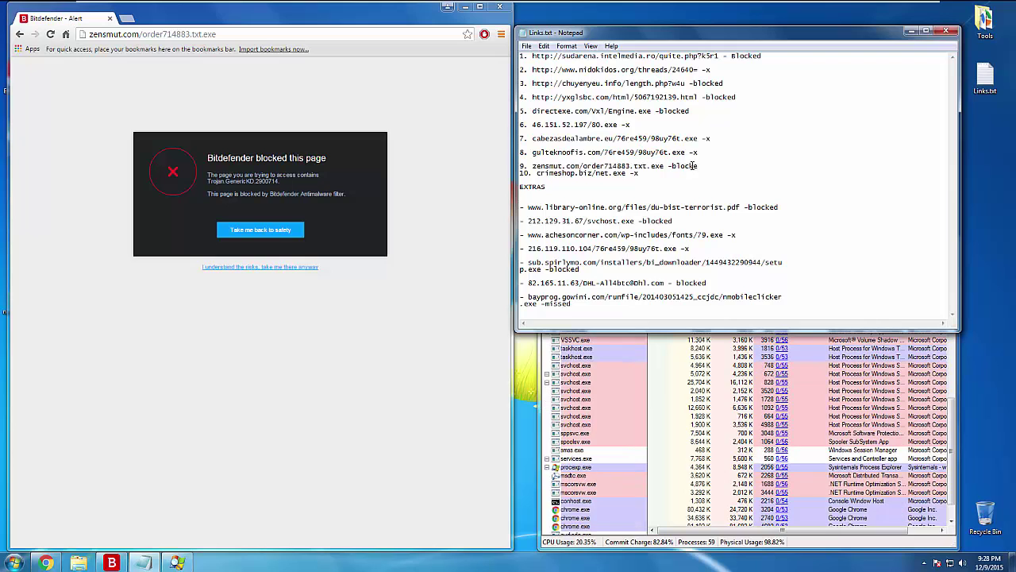
- Load crimeshop.biz/net.exe in Chrome and change the note after link 10 in Links.txt to "-blocked"
click(334, 14)
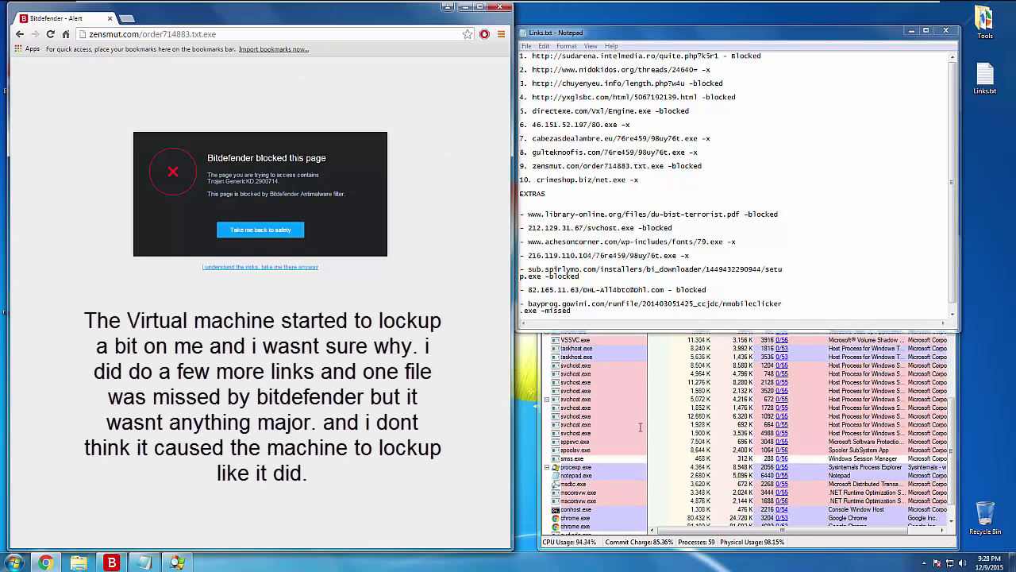
key(ctrl+v)
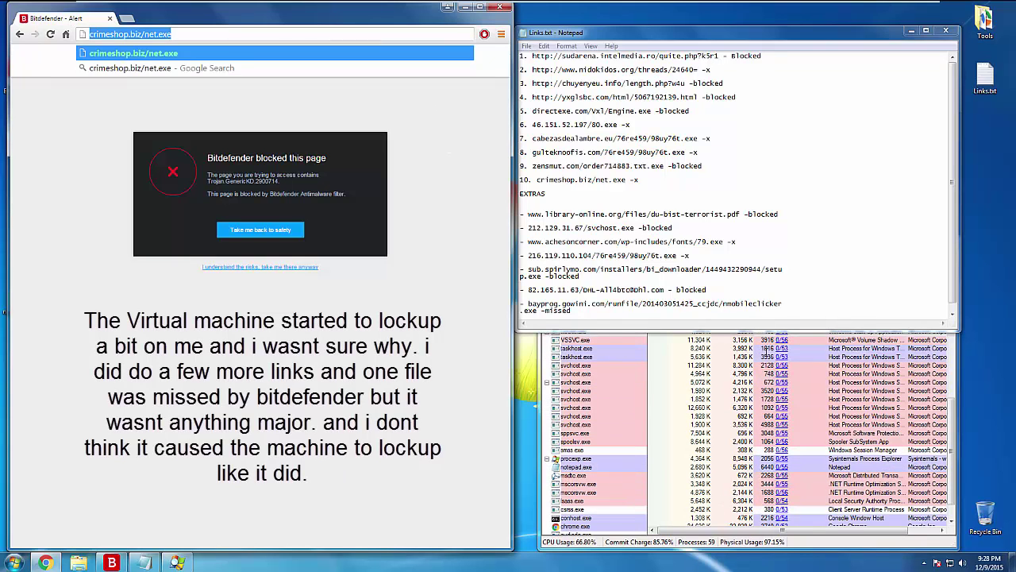
click(193, 37)
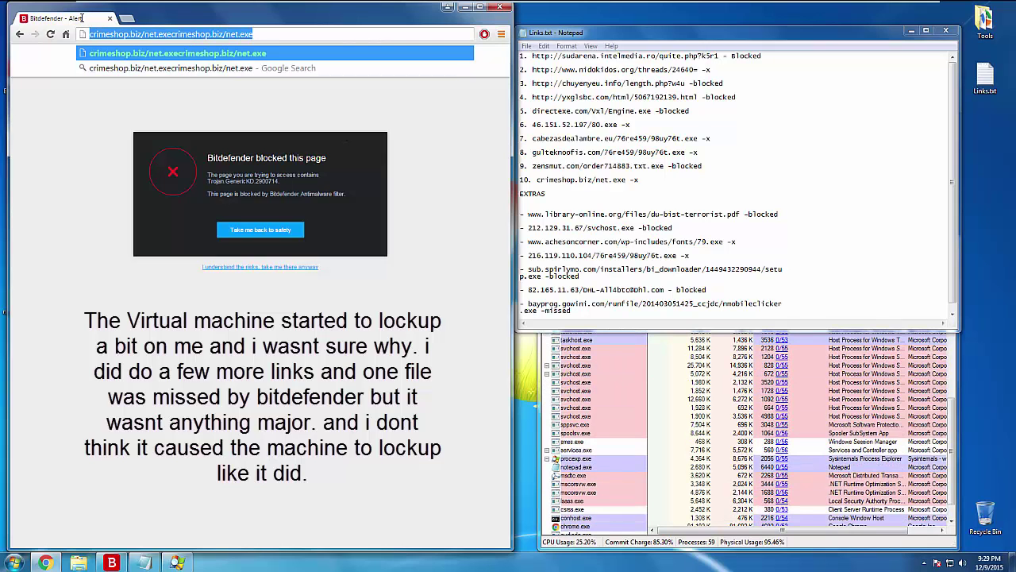
key(Return)
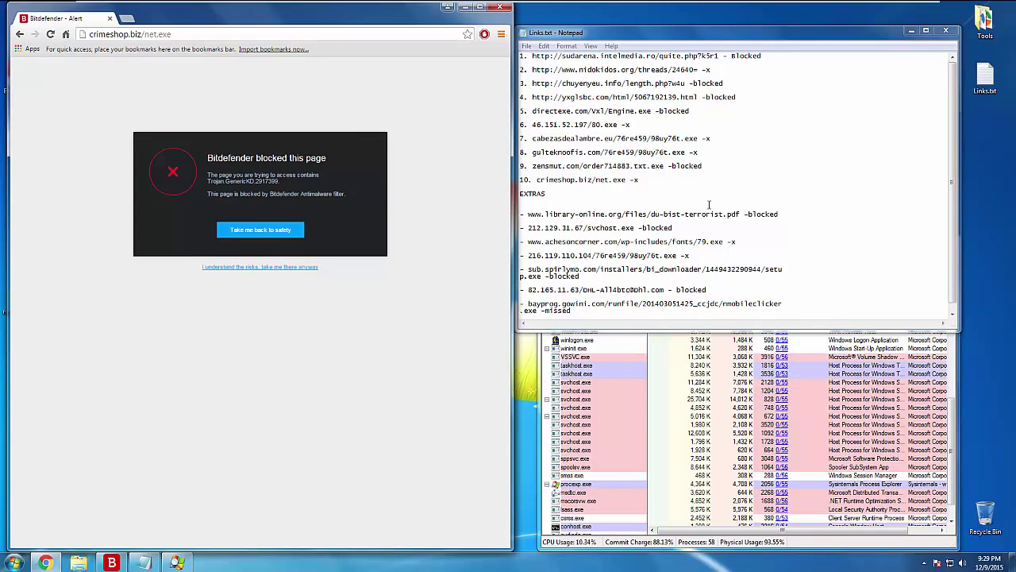
click(650, 178)
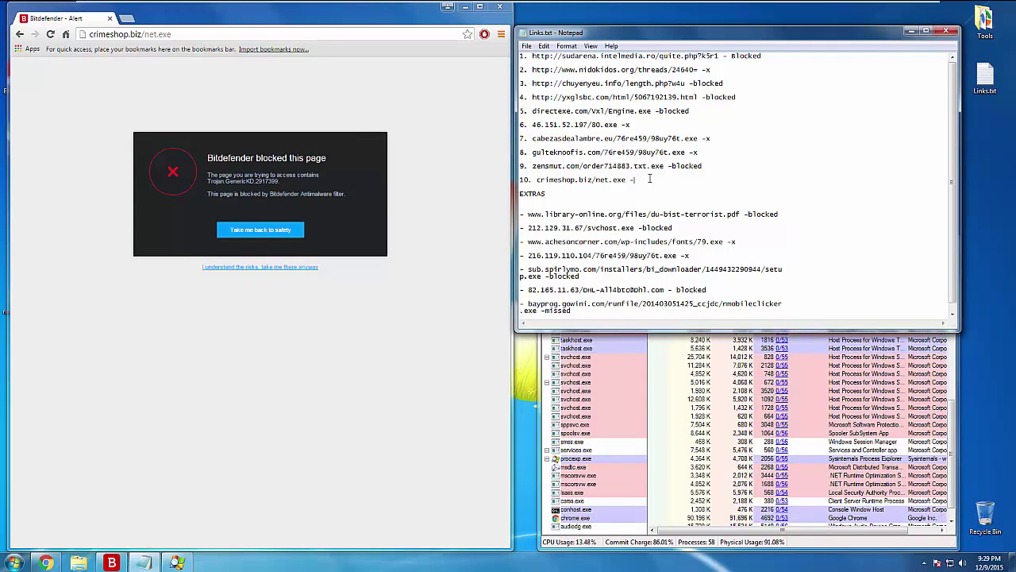
text(-blocked)
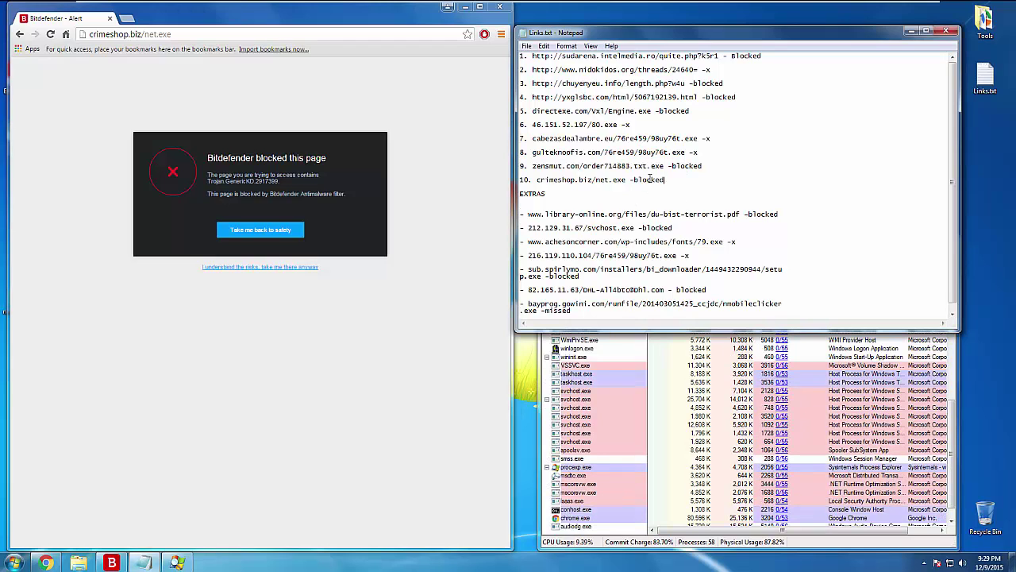
- Copy link 8, gulteknoofis.com/76re459/98uy76t.exe, from Links.txt and load it in Chrome
drag(685, 153, 534, 152)
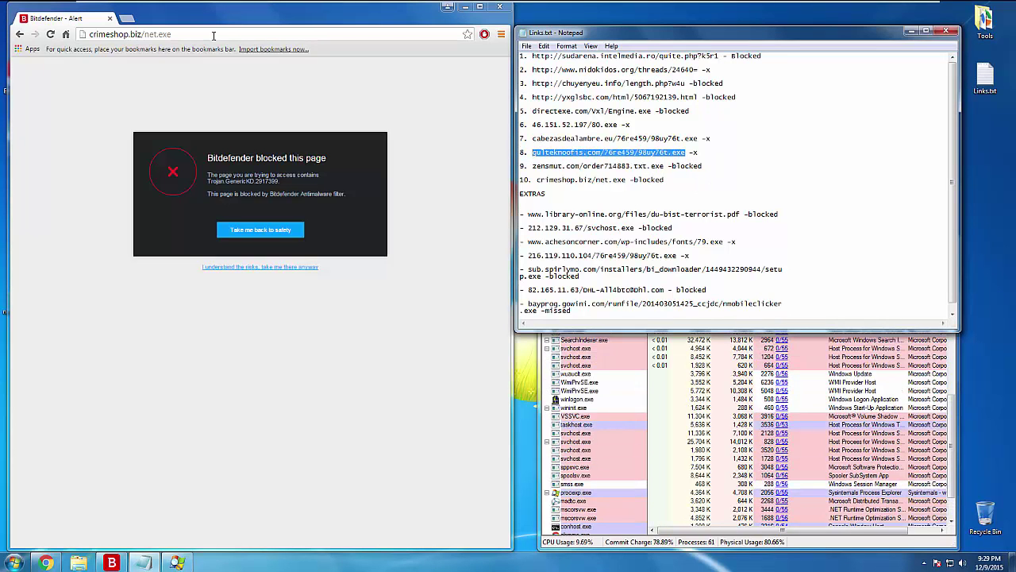
click(239, 34)
key(Return)
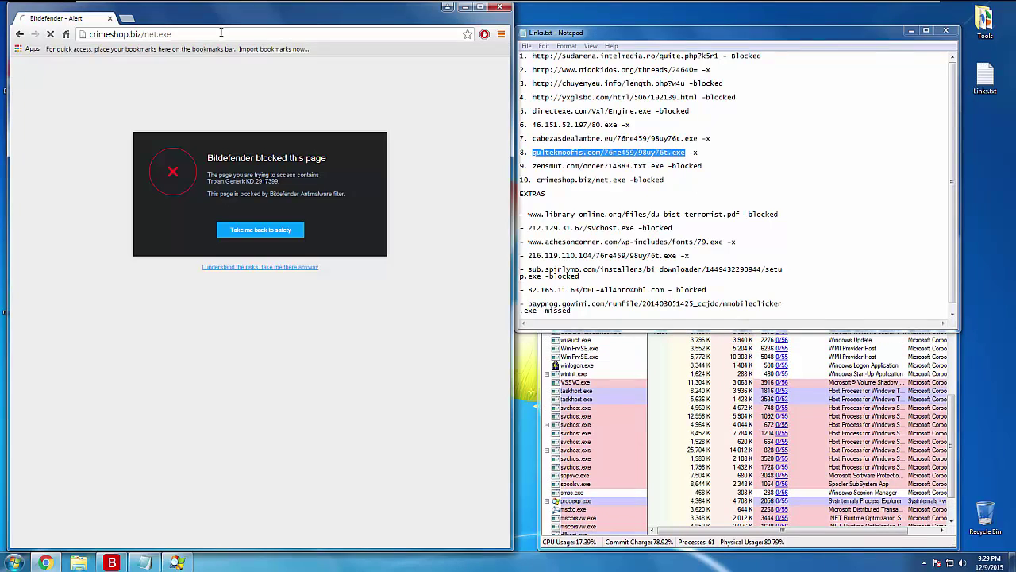
right_click(586, 152)
click(627, 186)
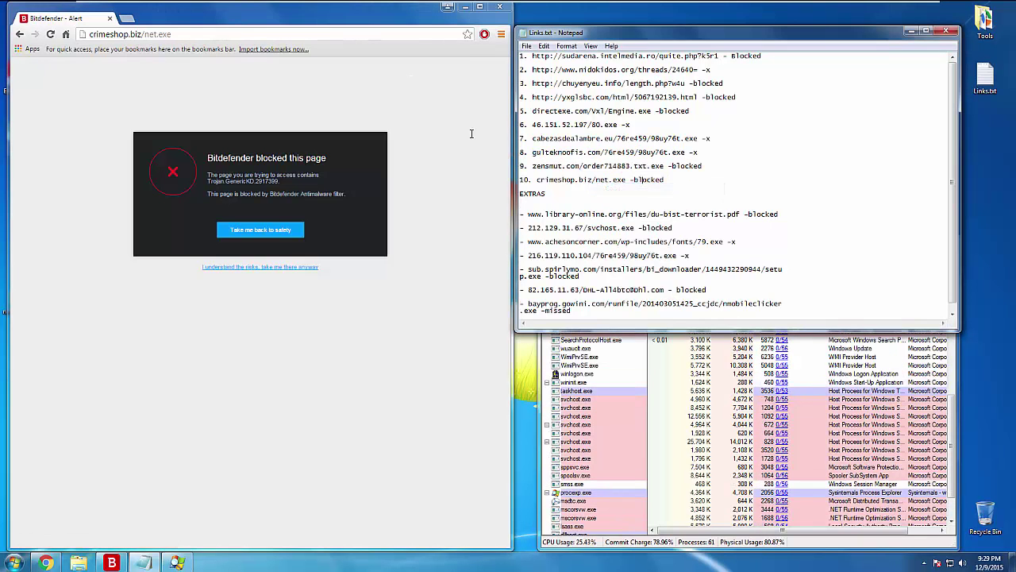
click(193, 34)
key(ctrl+v)
key(Return)
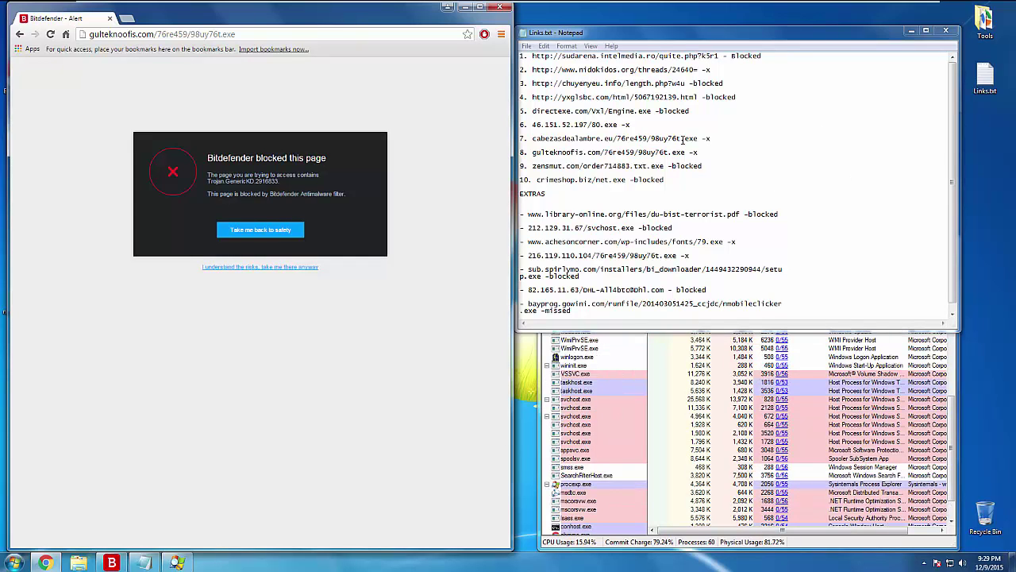
- Copy link 7, cabezasdealambre.eu/76re459/98uy76t.exe, from Links.txt and load it in Chrome
drag(698, 139, 533, 138)
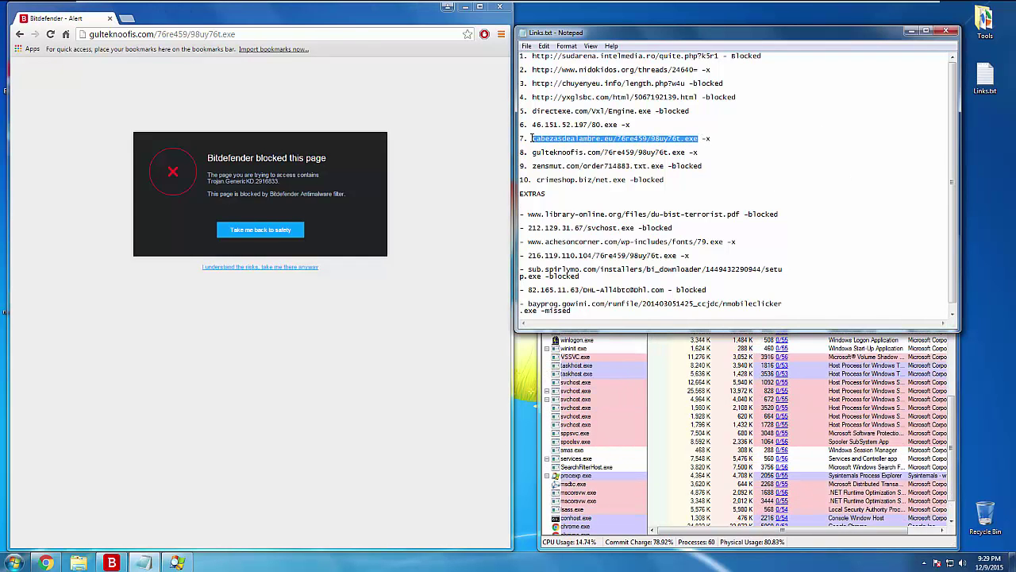
click(174, 34)
key(ctrl+v)
key(Return)
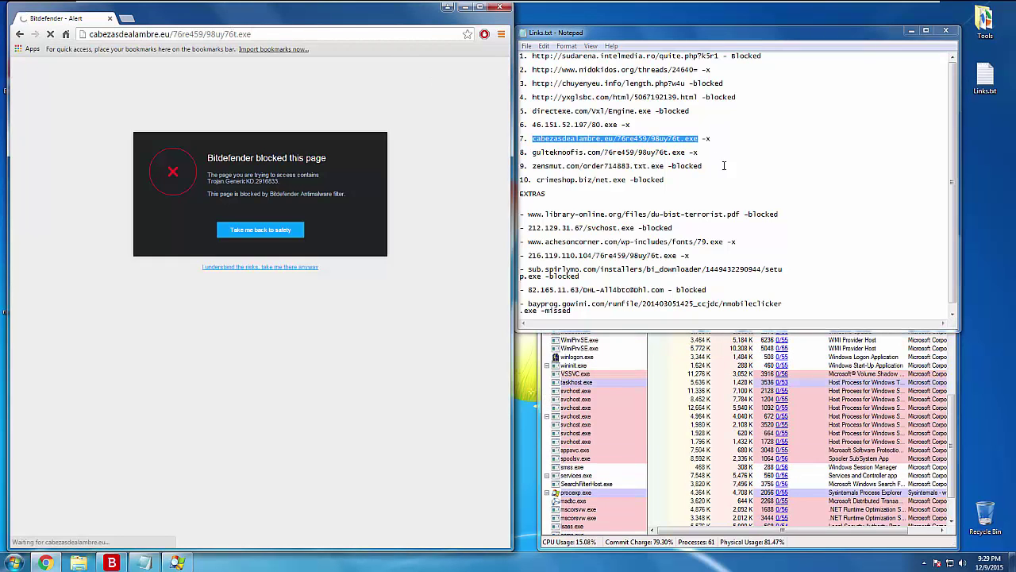
- Change the notes after links 8 and 7 in Links.txt to "-blocked"
click(712, 144)
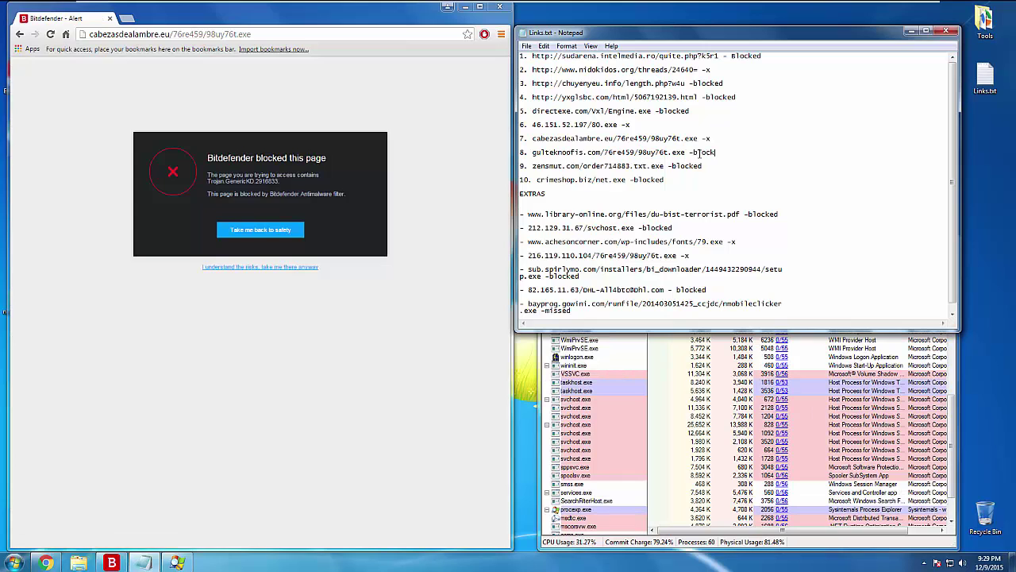
text(ed)
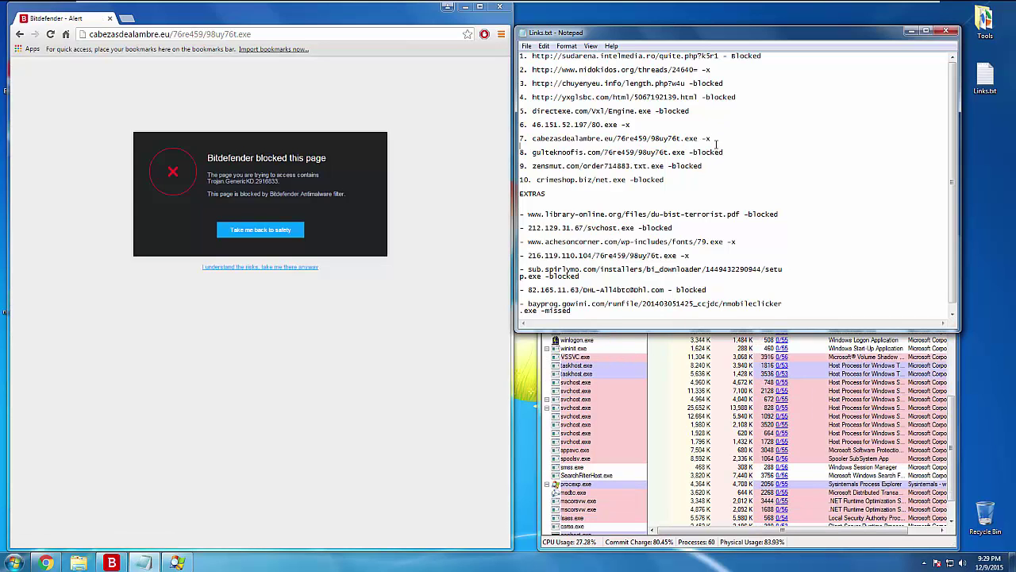
key(BackSpace)
key(BackSpace)
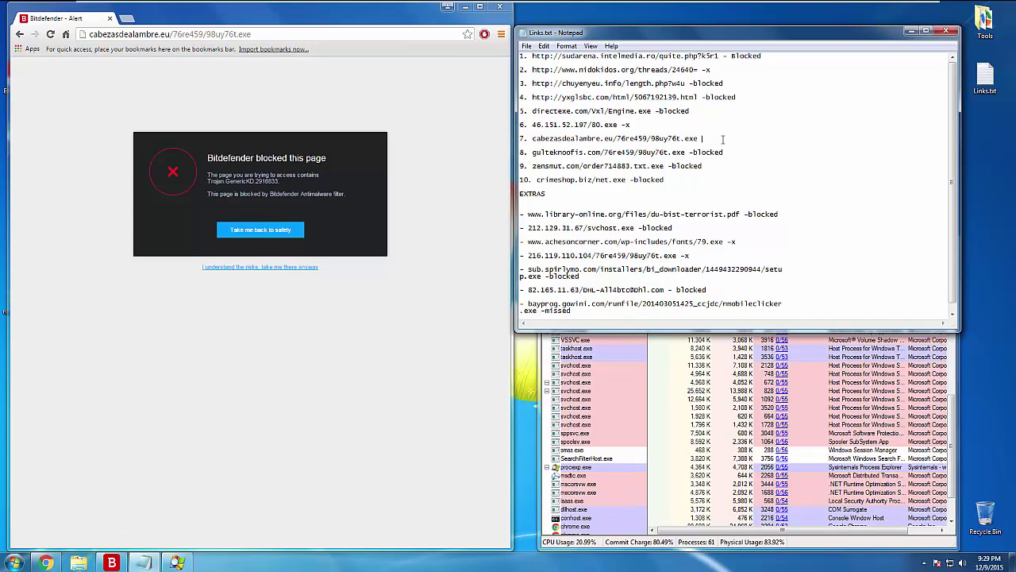
text(blocked)
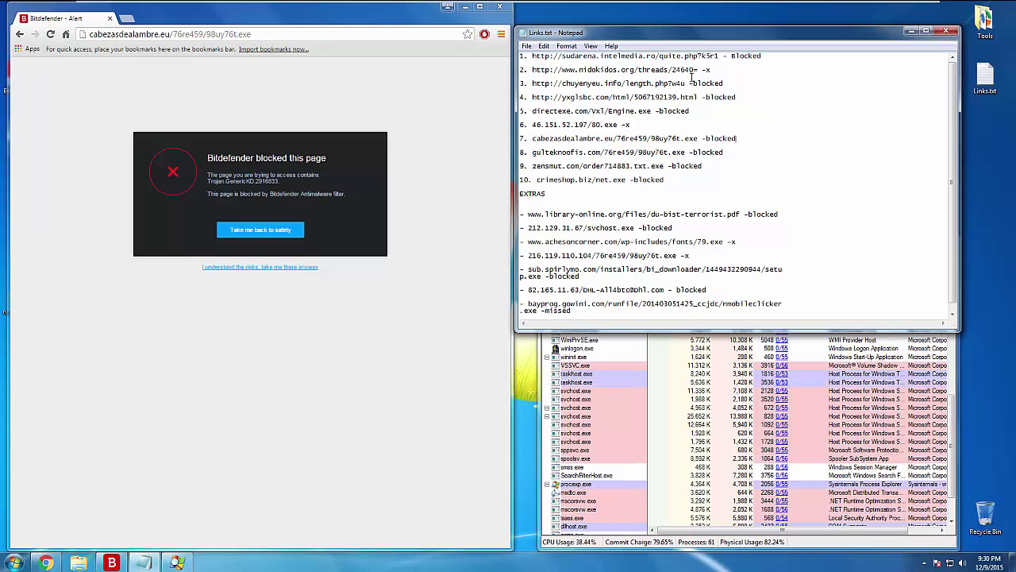
drag(698, 69, 534, 70)
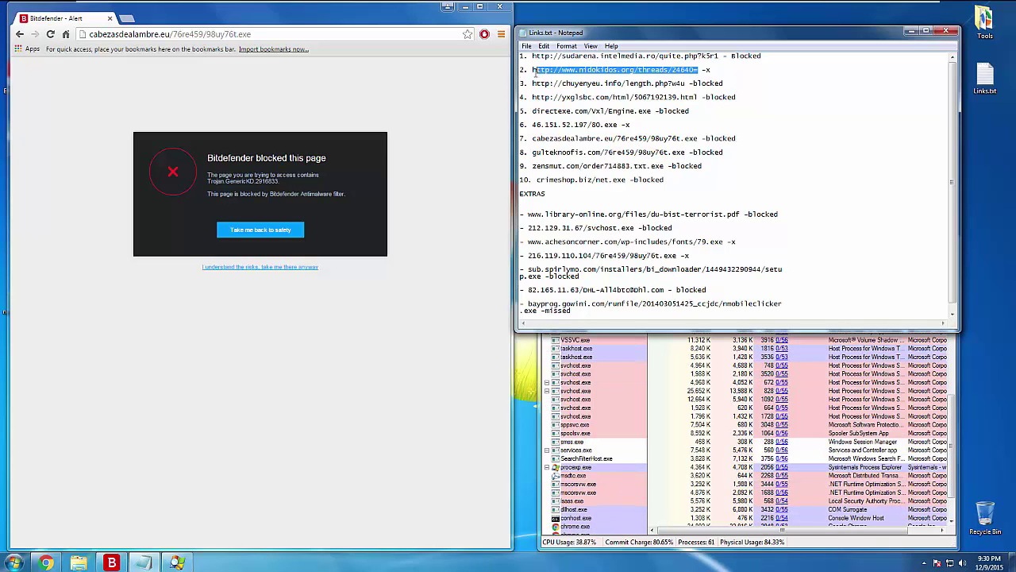
click(239, 30)
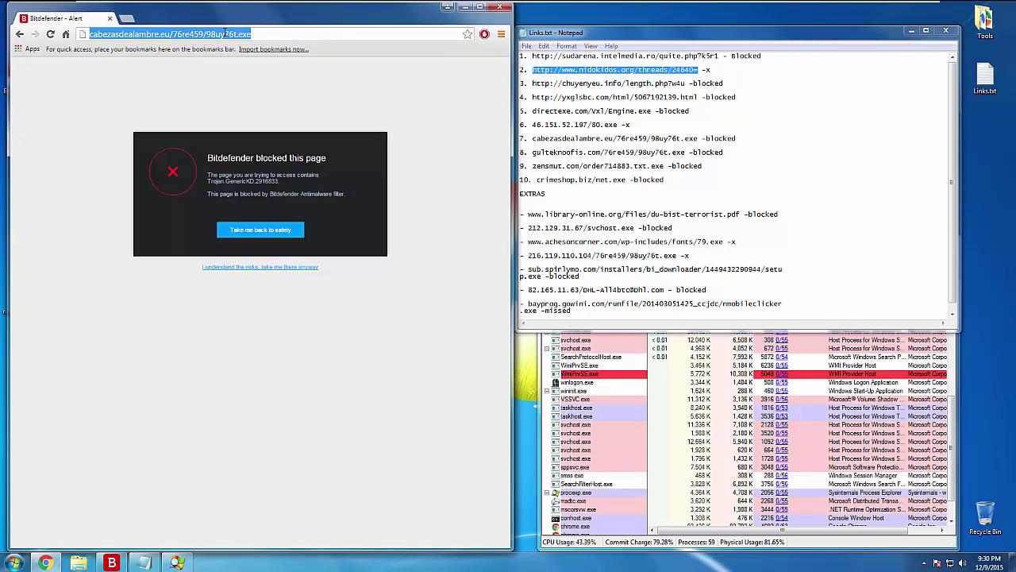
key(ctrl+v)
key(Return)
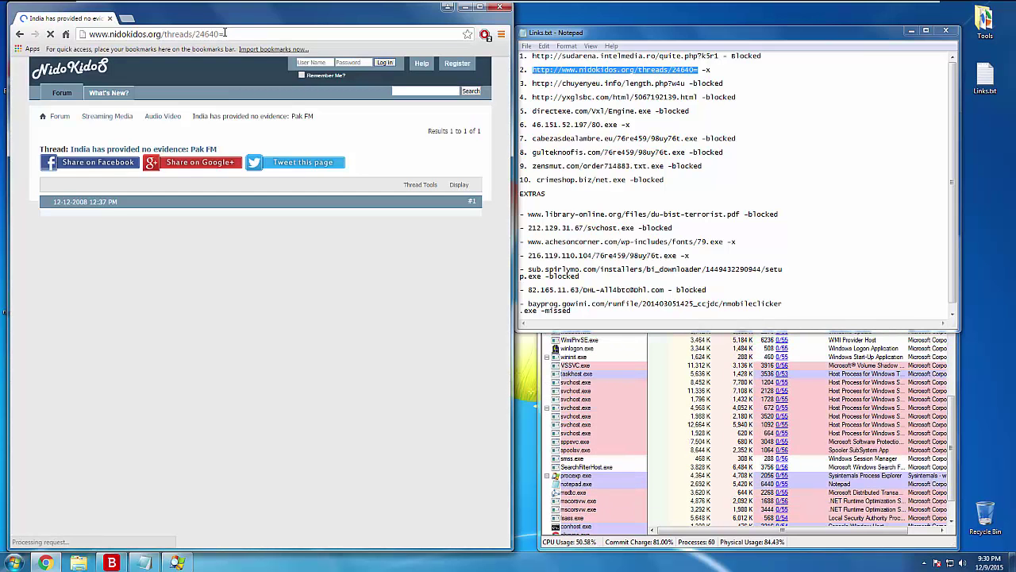
- Close Chrome, move the Links.txt window clear of Process Explorer and highlight the bayprog.gowini.com link with its "-missed" note
click(499, 6)
drag(659, 39, 311, 36)
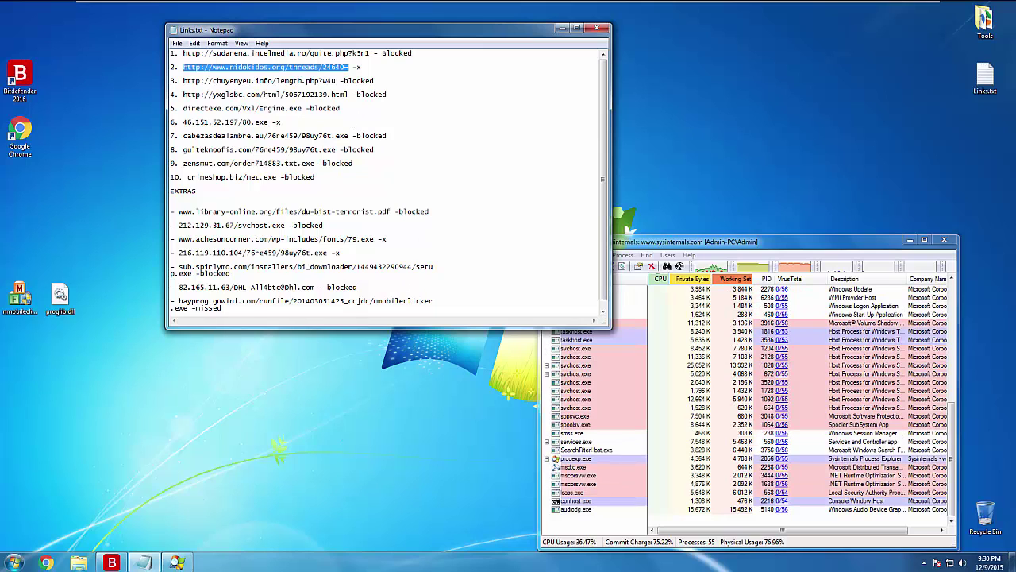
drag(223, 307, 181, 303)
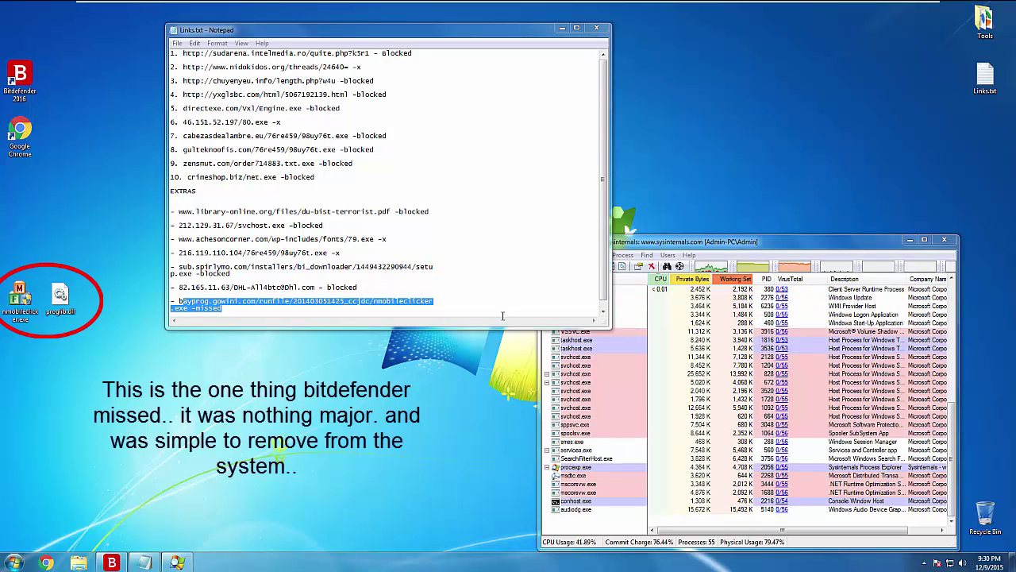
- Close Links.txt, scan nmobileclicker.exe and proglib.dll on the desktop with Bitdefender and dismiss the scan results
right_click(9, 298)
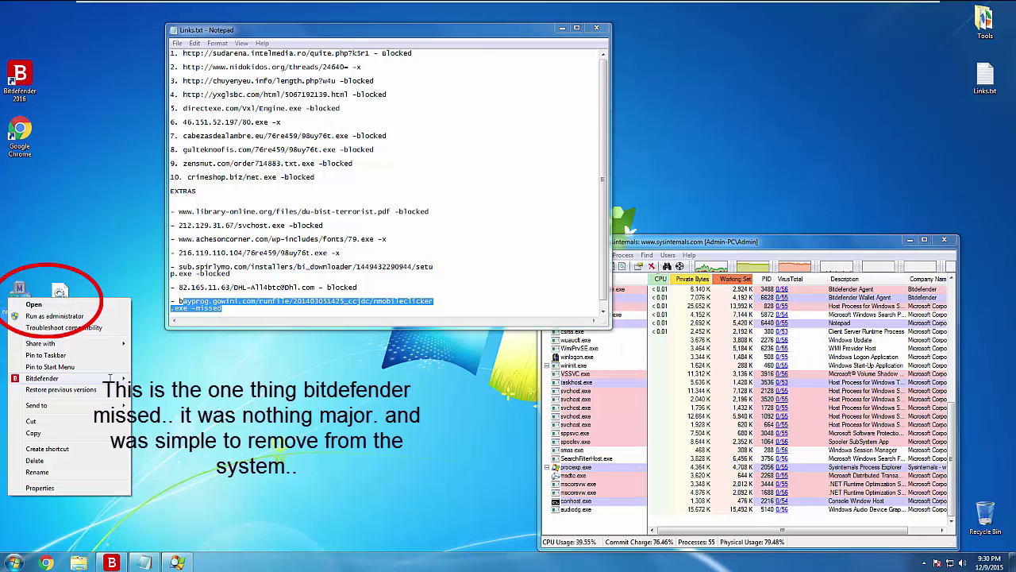
key(Escape)
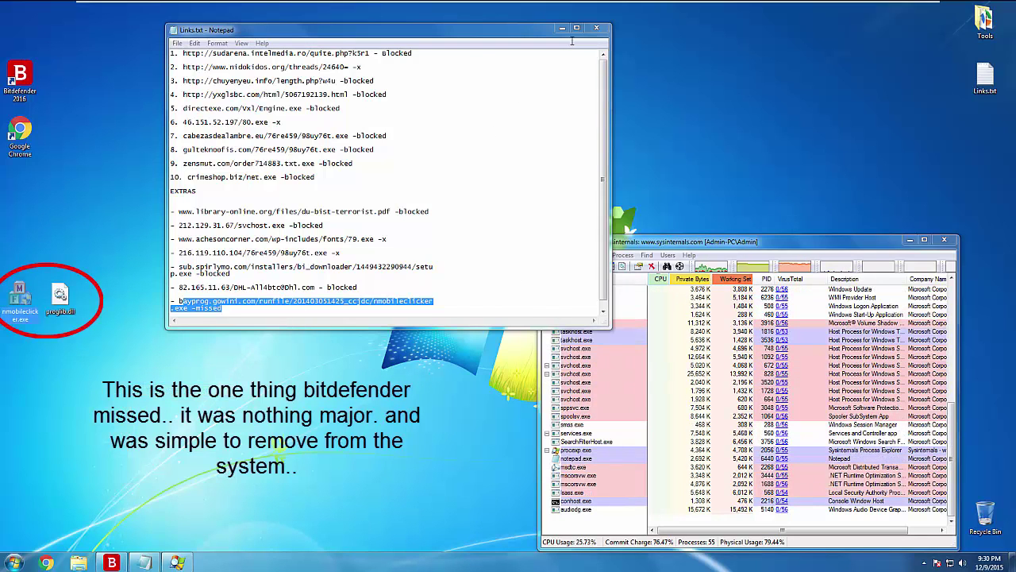
click(597, 29)
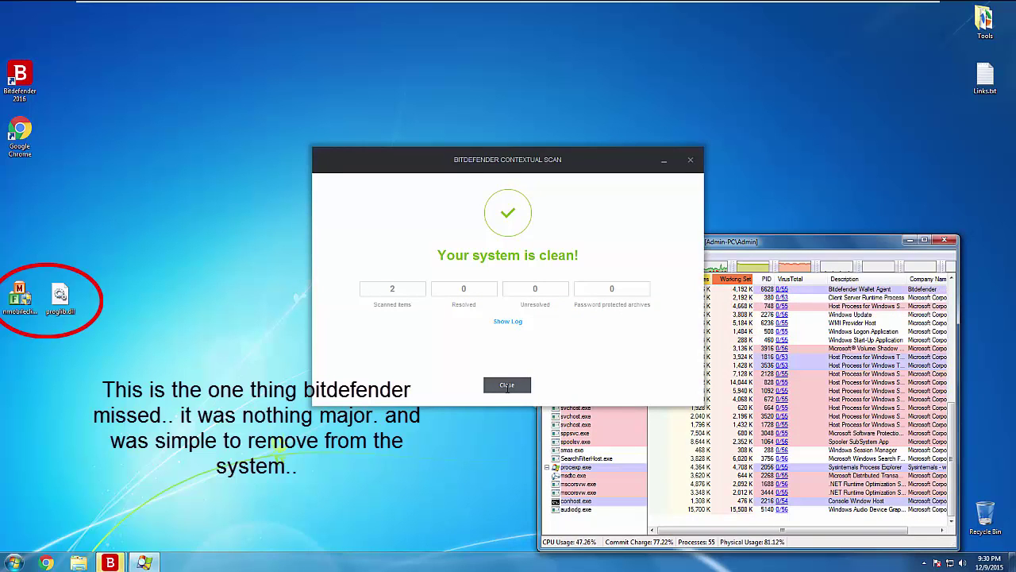
click(508, 385)
- Move nmobileclicker.exe and proglib.dll to the middle of the desktop and reposition Process Explorer to review its process list
mouse_move(50, 392)
mouse_down()
mouse_move(6, 279)
mouse_move(503, 76)
mouse_up()
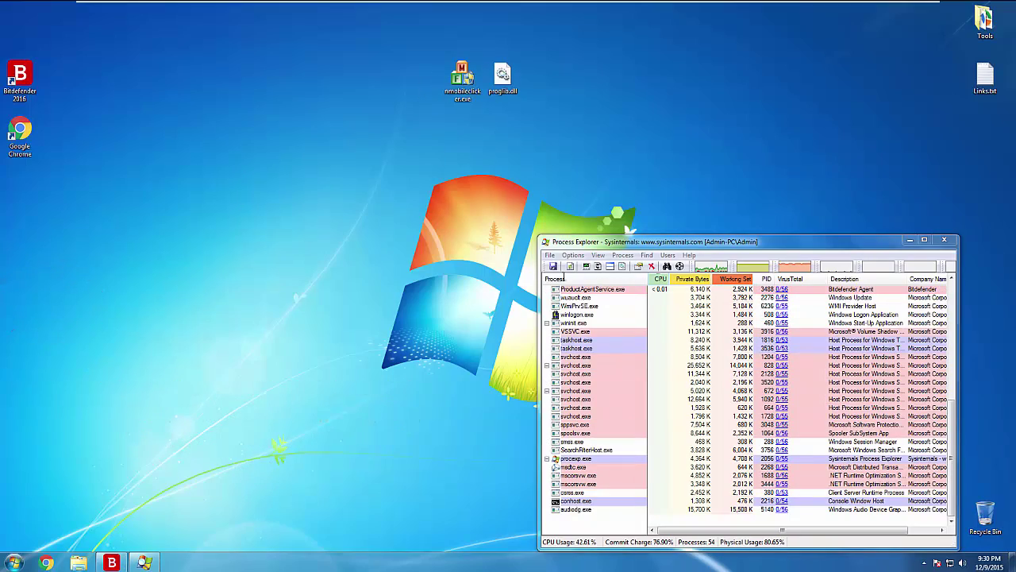
drag(724, 248, 742, 129)
click(924, 562)
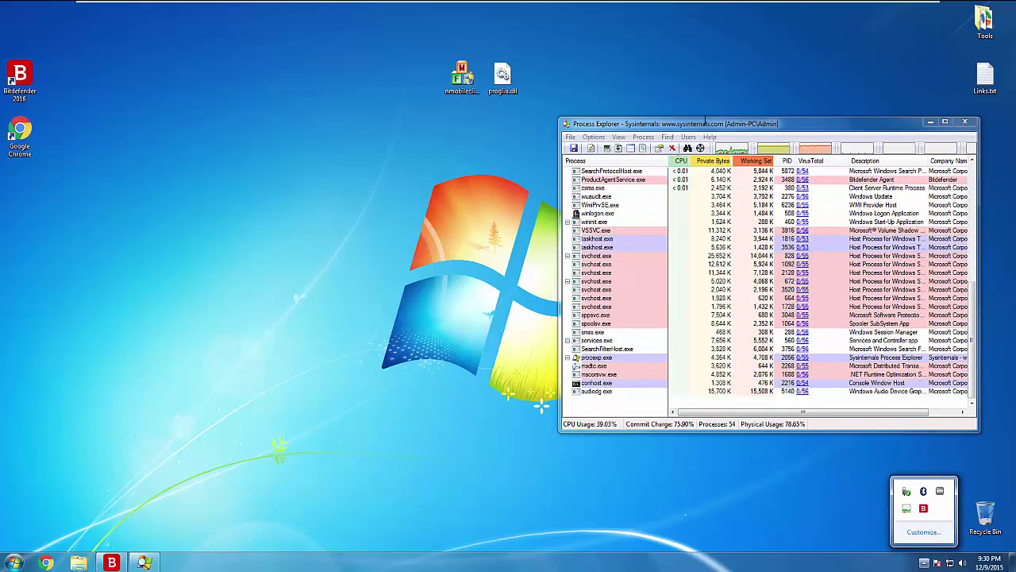
drag(703, 120, 713, 51)
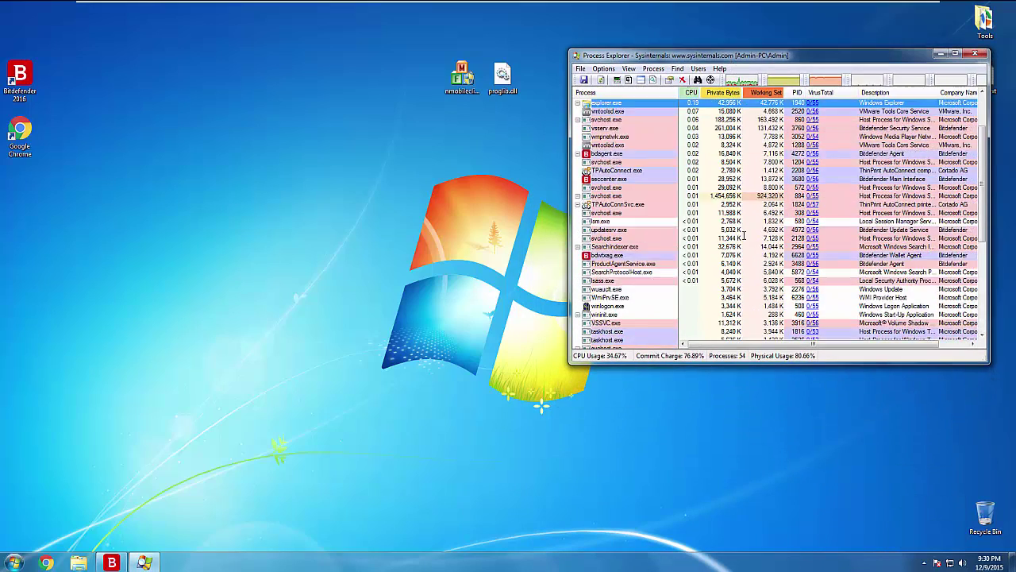
scroll(743, 242, down, 2)
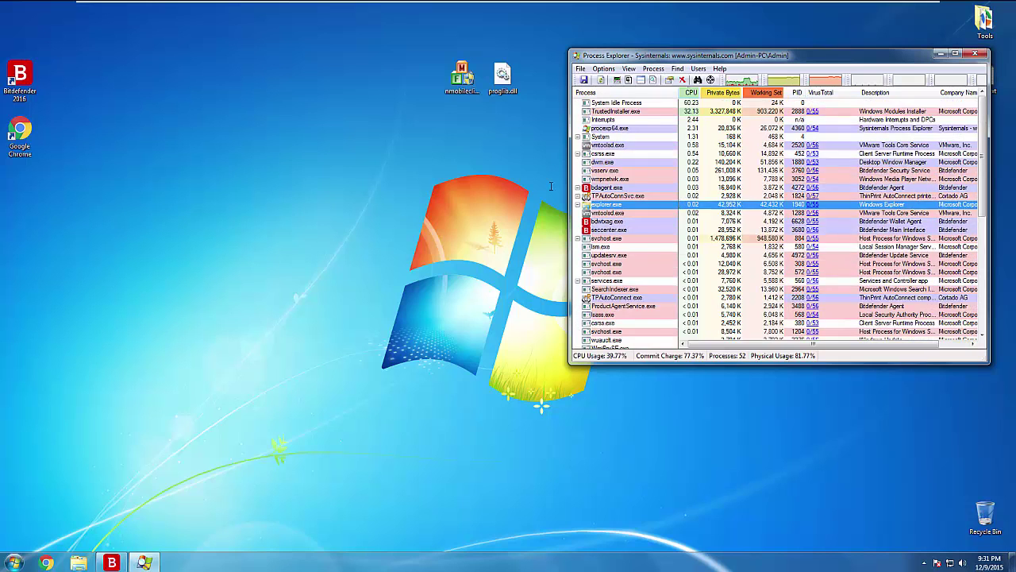
- Select the two downloaded files on the desktop and inspect the ask.com entry in the HitmanPro scan results
drag(509, 95, 445, 60)
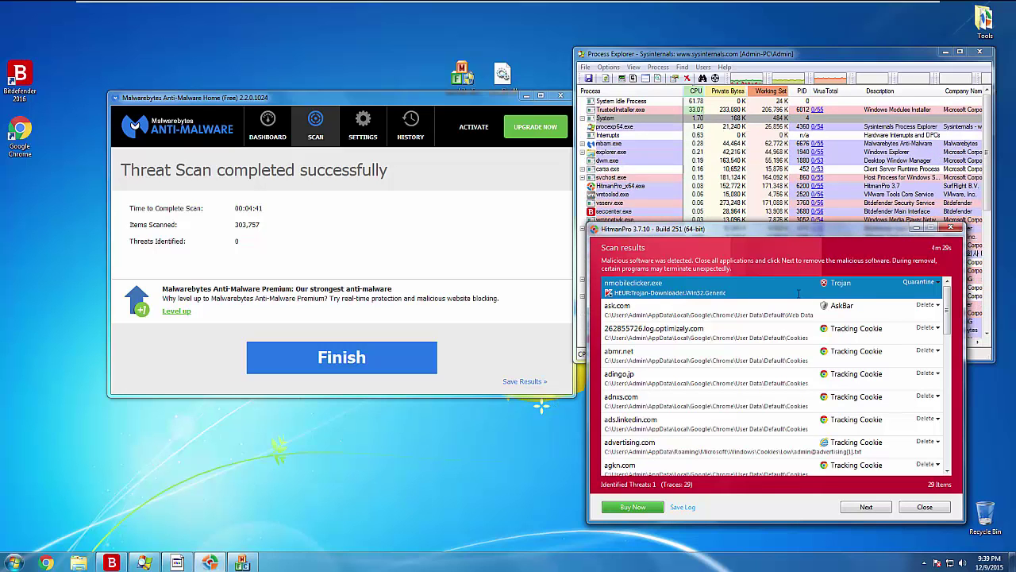
click(752, 301)
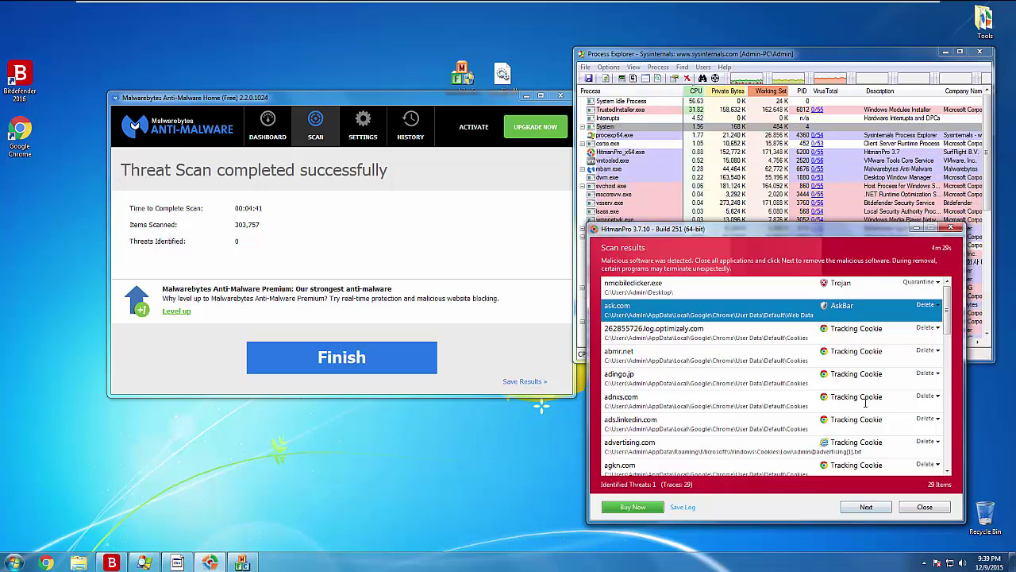
- Close the HitmanPro scan results, Malwarebytes Anti-Malware and the small window opened by nmobileclicker.exe
click(934, 506)
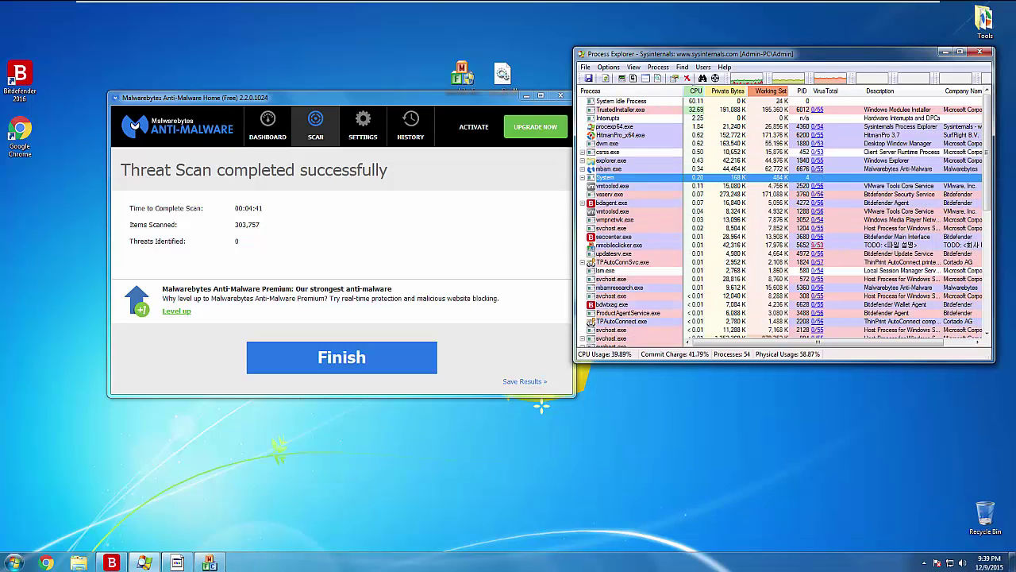
click(559, 95)
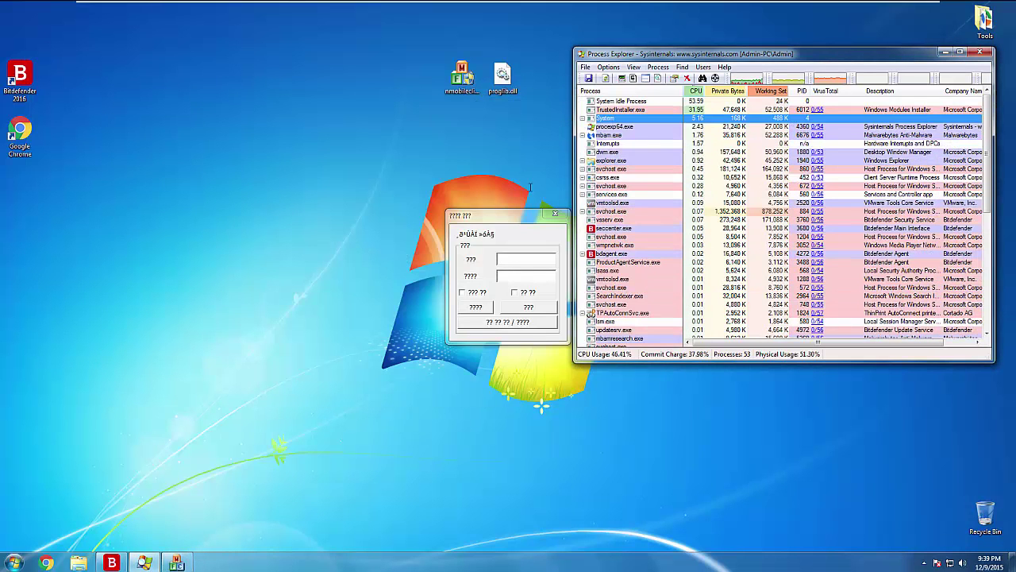
click(555, 213)
- Delete nmobileclicker.exe and proglib.dll from the desktop and empty the Recycle Bin
right_click(468, 75)
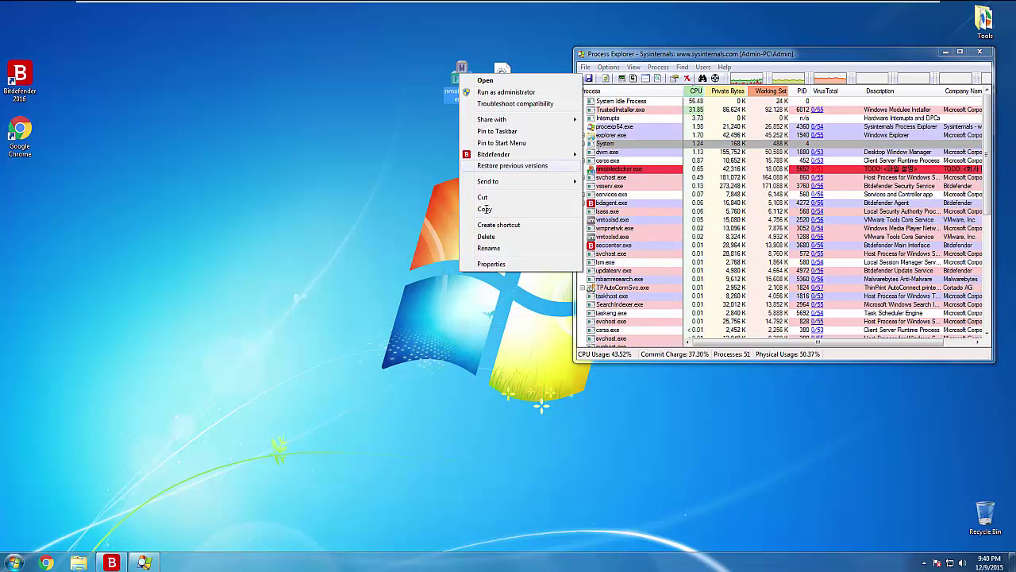
click(486, 236)
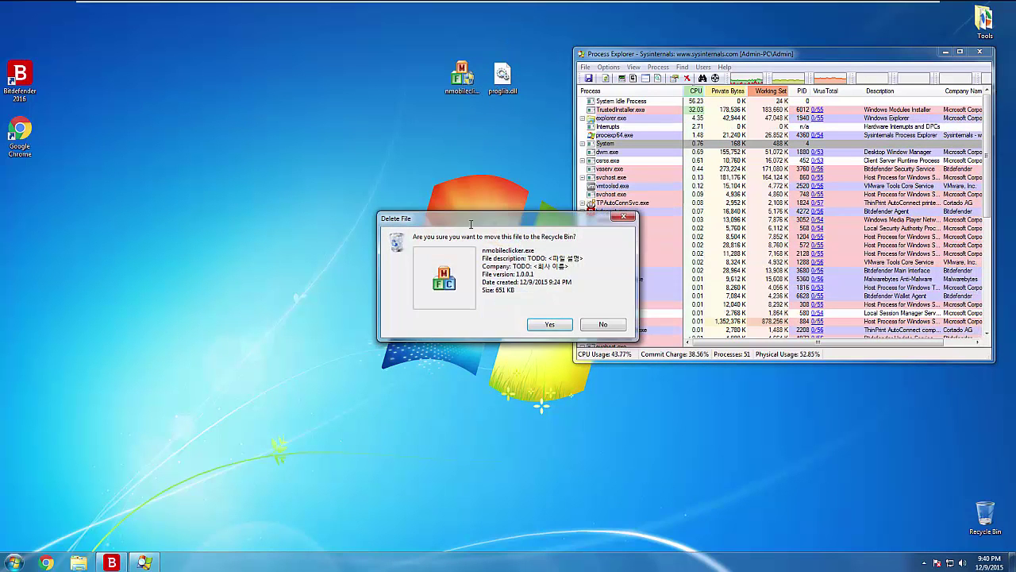
click(550, 324)
drag(502, 79, 984, 514)
right_click(985, 514)
click(934, 458)
click(545, 287)
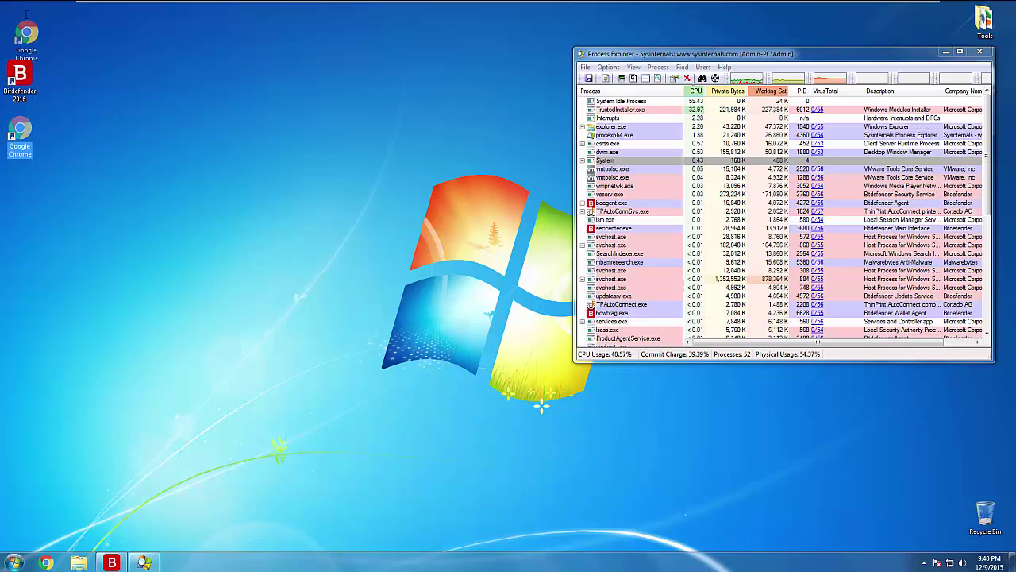
- Place the Google Chrome shortcut above the Bitdefender 2016 shortcut and move Process Explorer to the middle of the desktop
drag(20, 129, 20, 23)
drag(764, 53, 540, 69)
- Review the full list of running processes and their VirusTotal ratings in Process Explorer, selecting TrustedInstaller.exe
scroll(261, 258, down, 8)
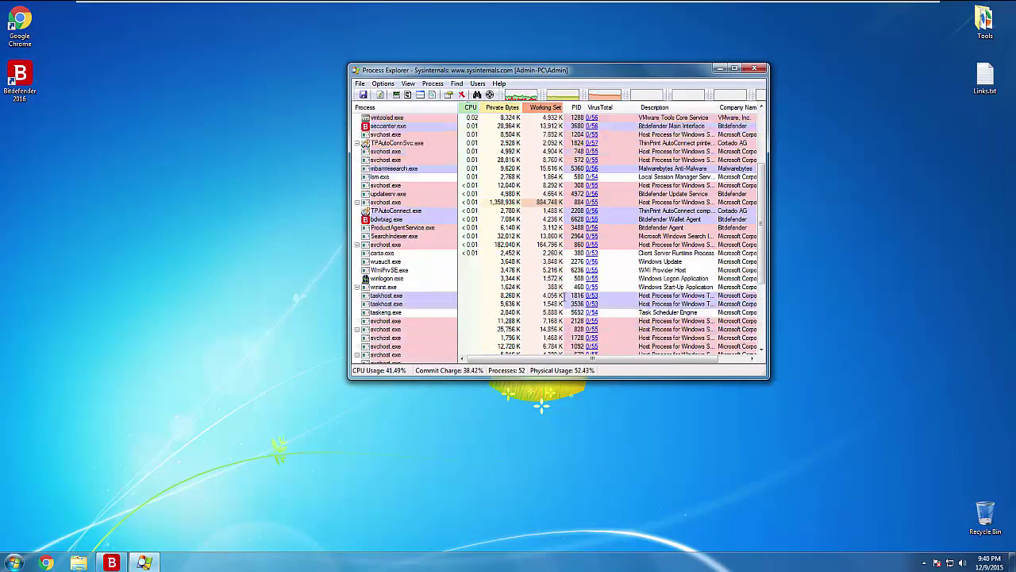
scroll(555, 231, up, 8)
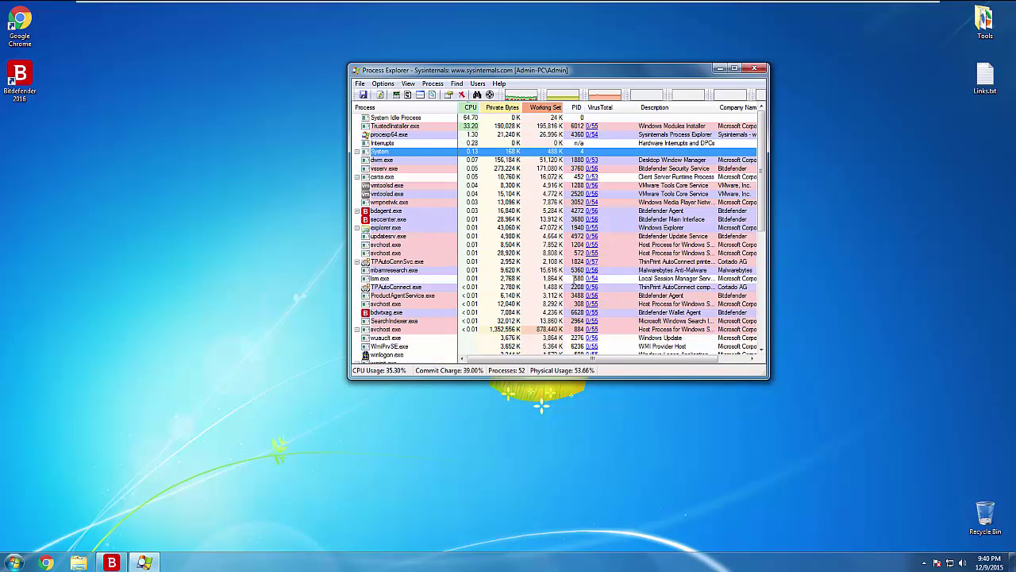
click(452, 127)
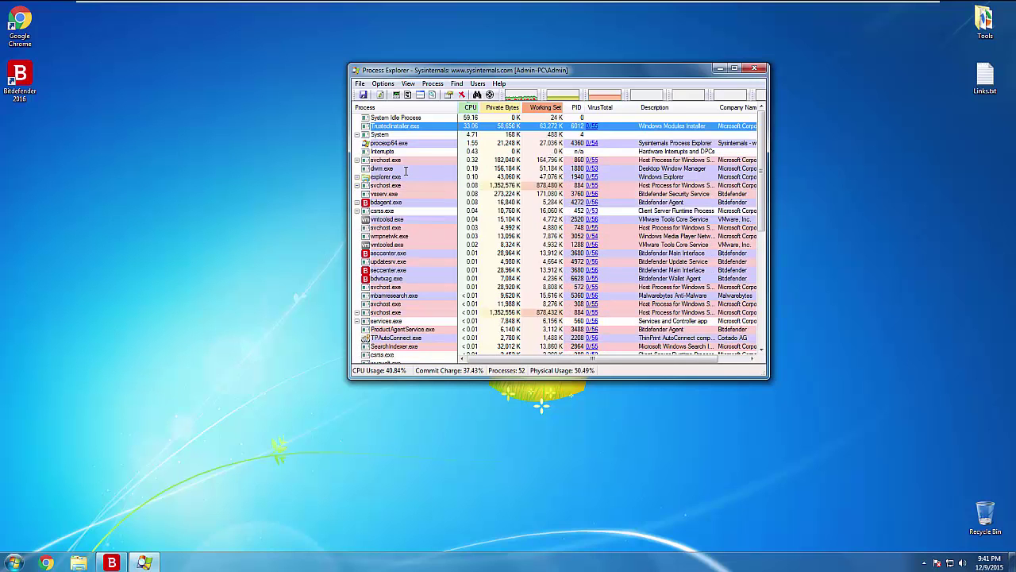
scroll(530, 302, down, 7)
scroll(530, 302, down, 2)
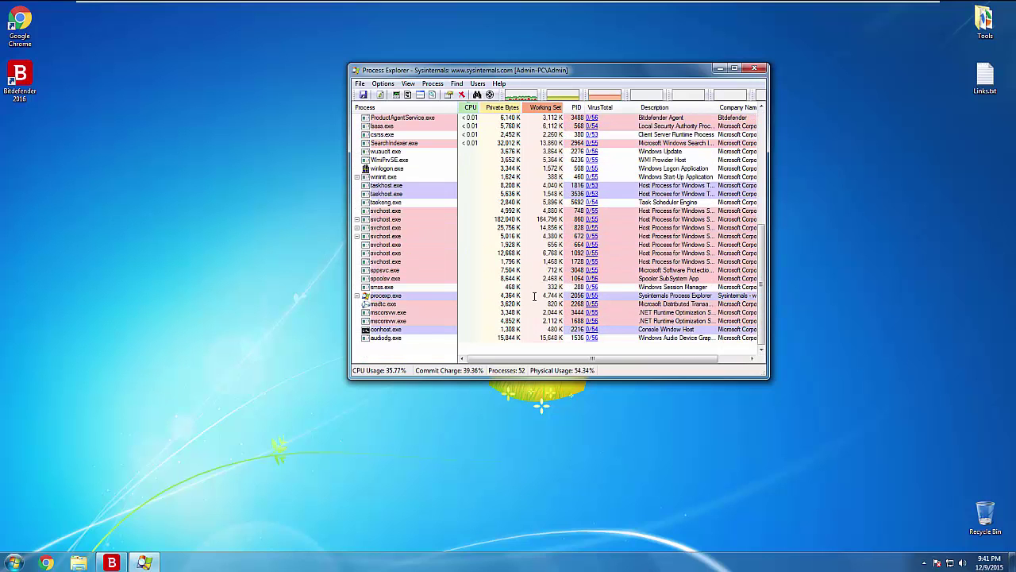
scroll(538, 284, up, 8)
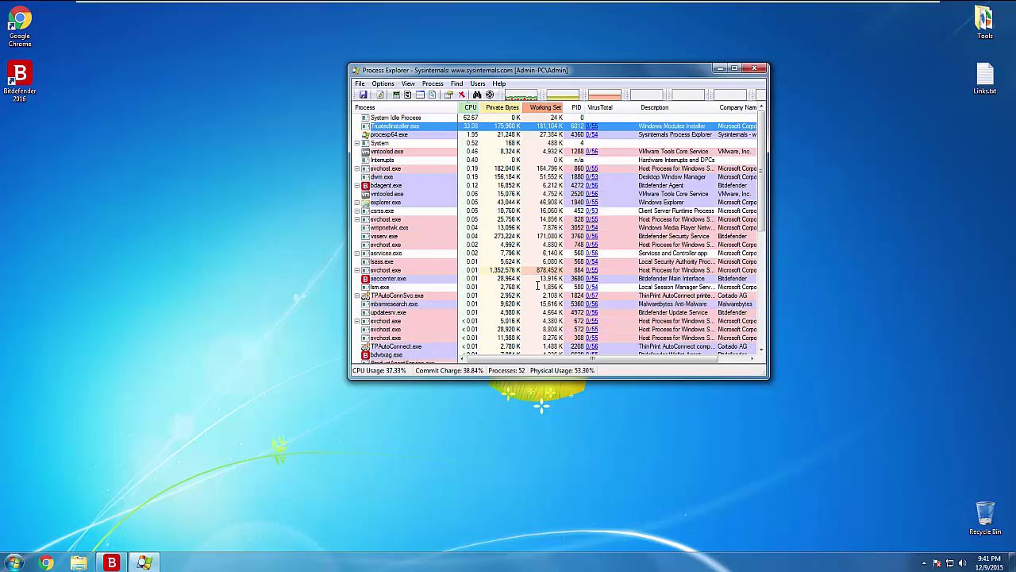